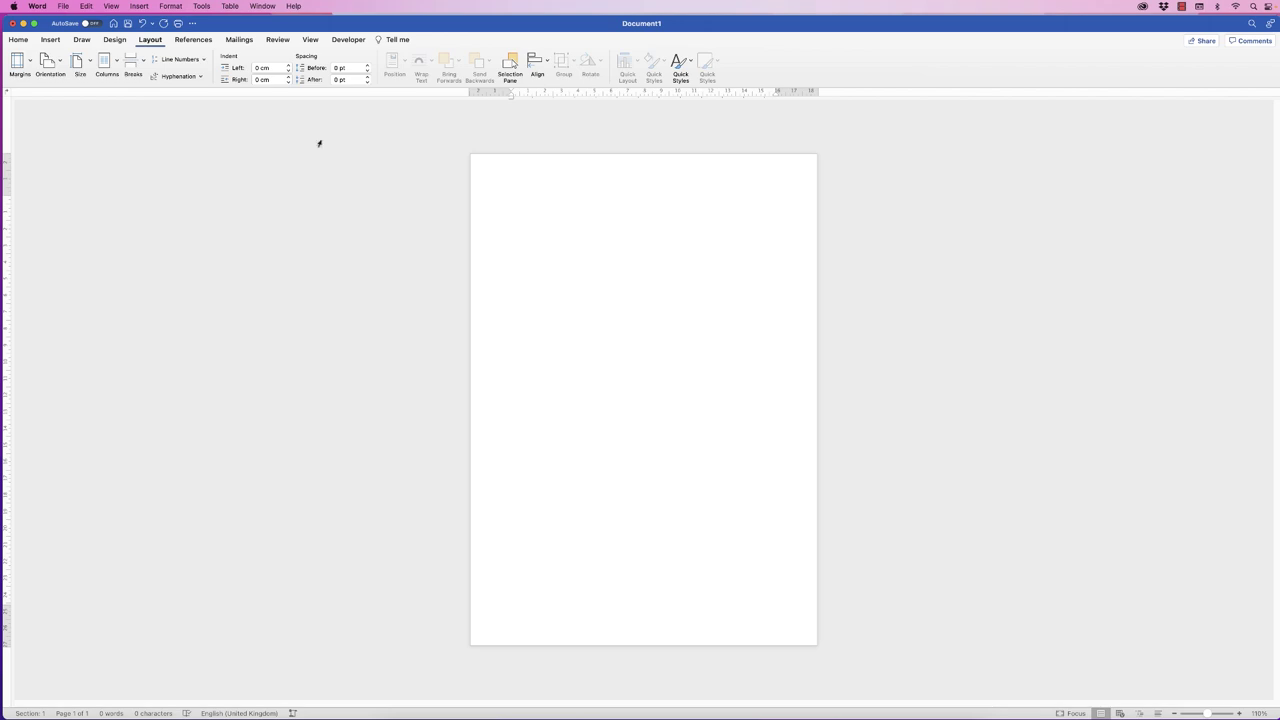
# Switch the blank page to landscape orientation and zoom in on it.
pyautogui.click(63, 68)
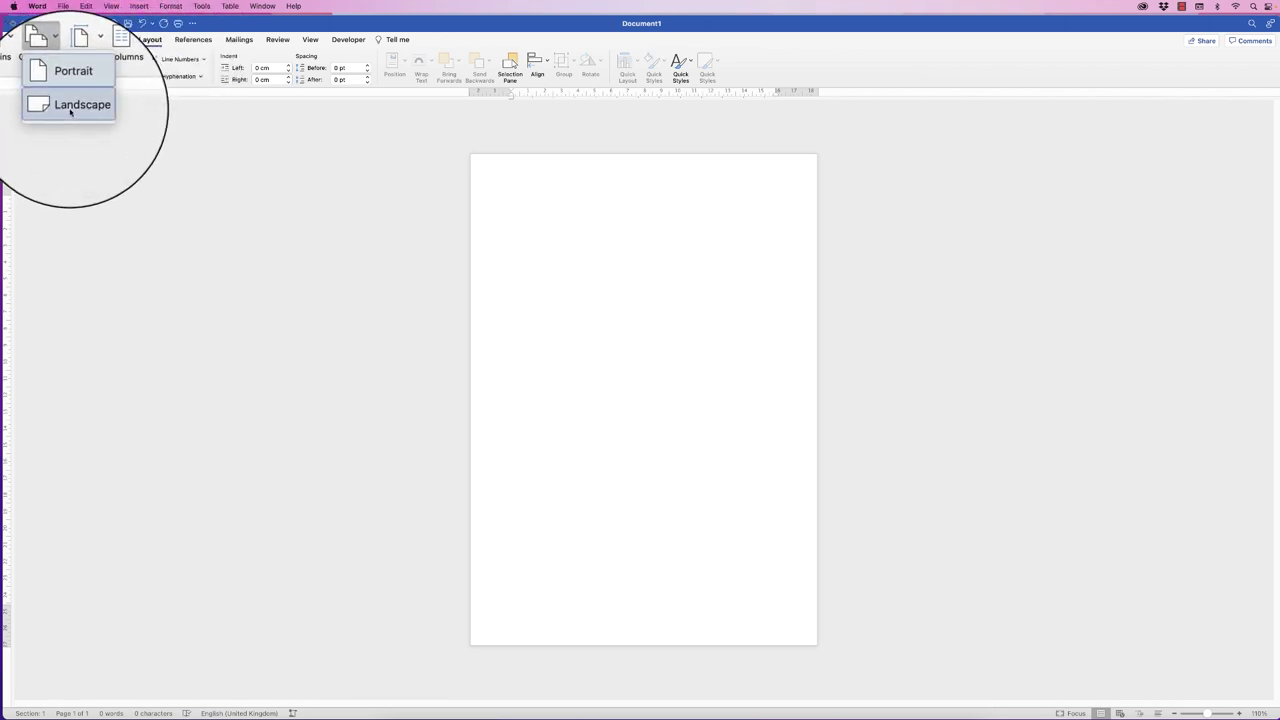
pyautogui.click(69, 112)
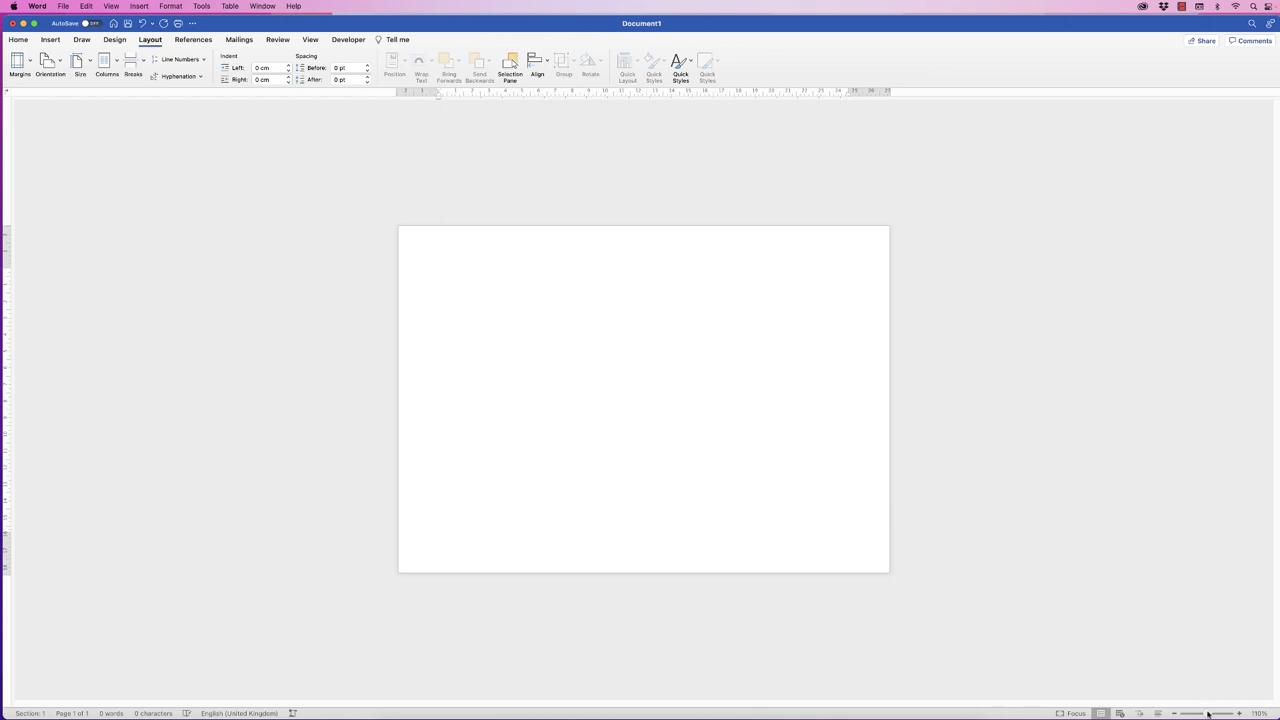
pyautogui.click(1208, 714)
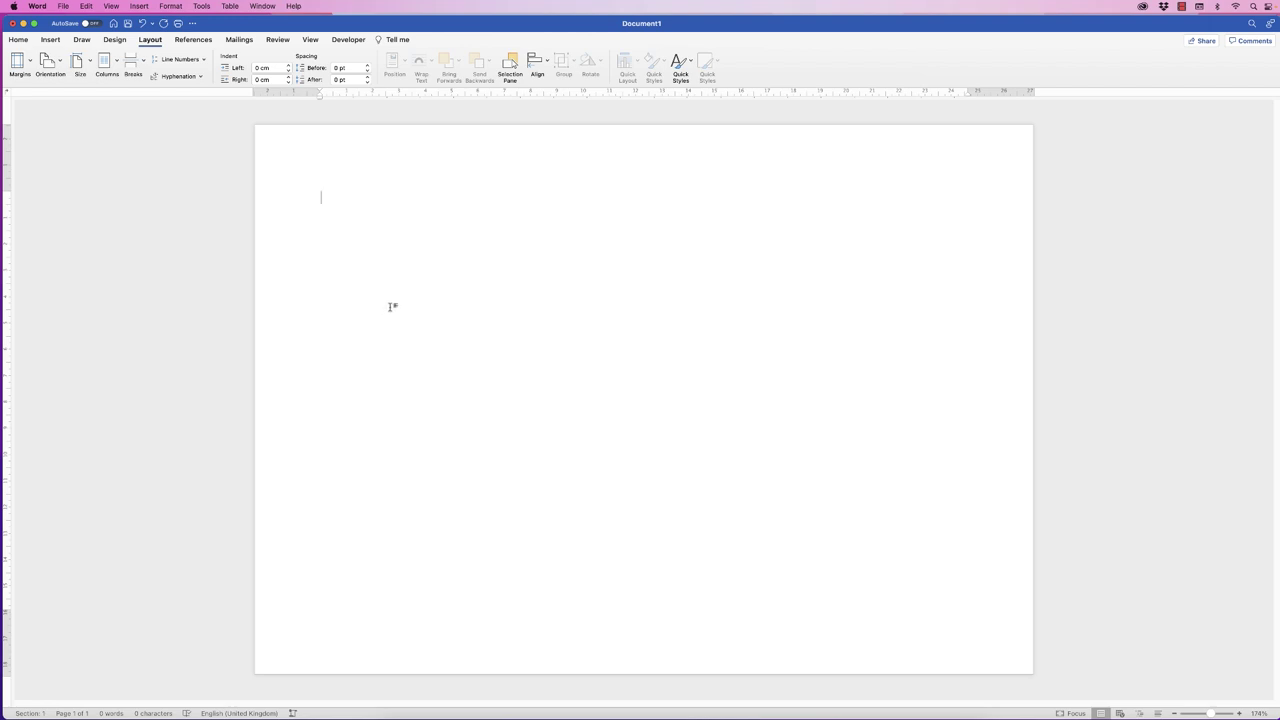
pyautogui.click(51, 40)
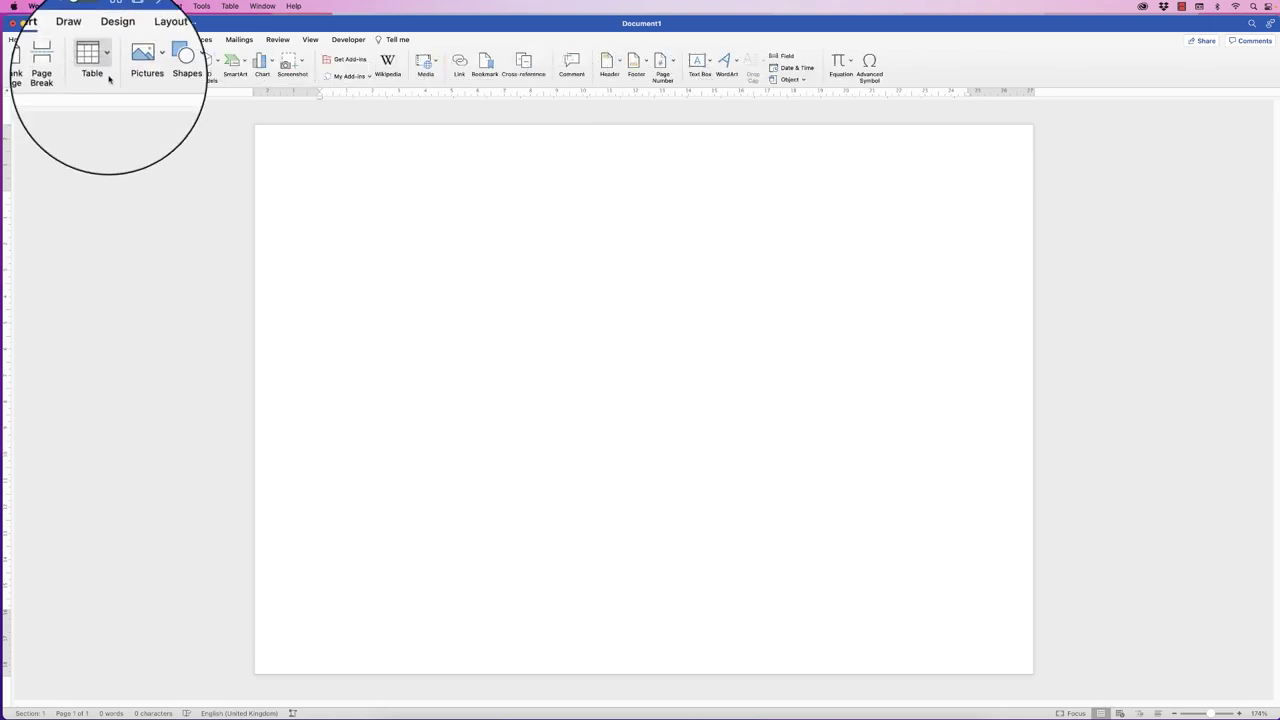
# Draw a rounded rectangle about 0.97 × 2.54 cm near the page's top-left.
pyautogui.click(168, 62)
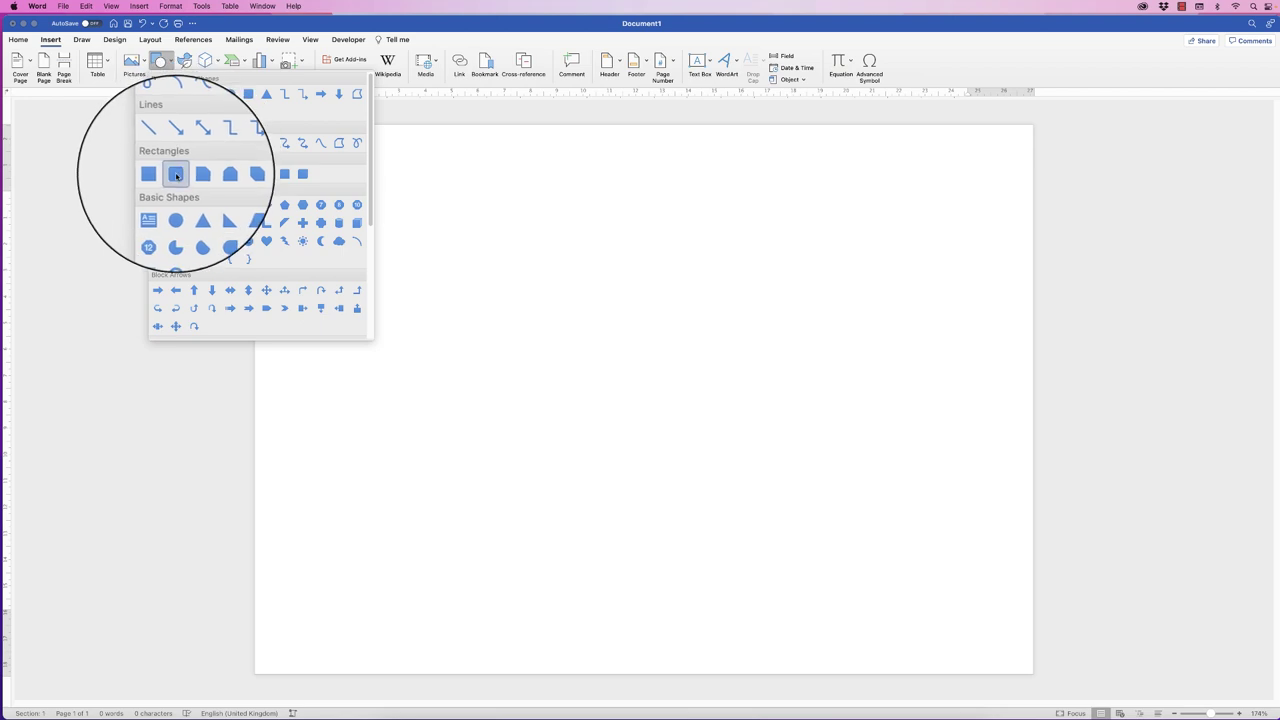
pyautogui.click(175, 173)
pyautogui.moveTo(328, 224)
pyautogui.mouseDown()
pyautogui.moveTo(335, 238)
pyautogui.moveTo(399, 249)
pyautogui.mouseUp()
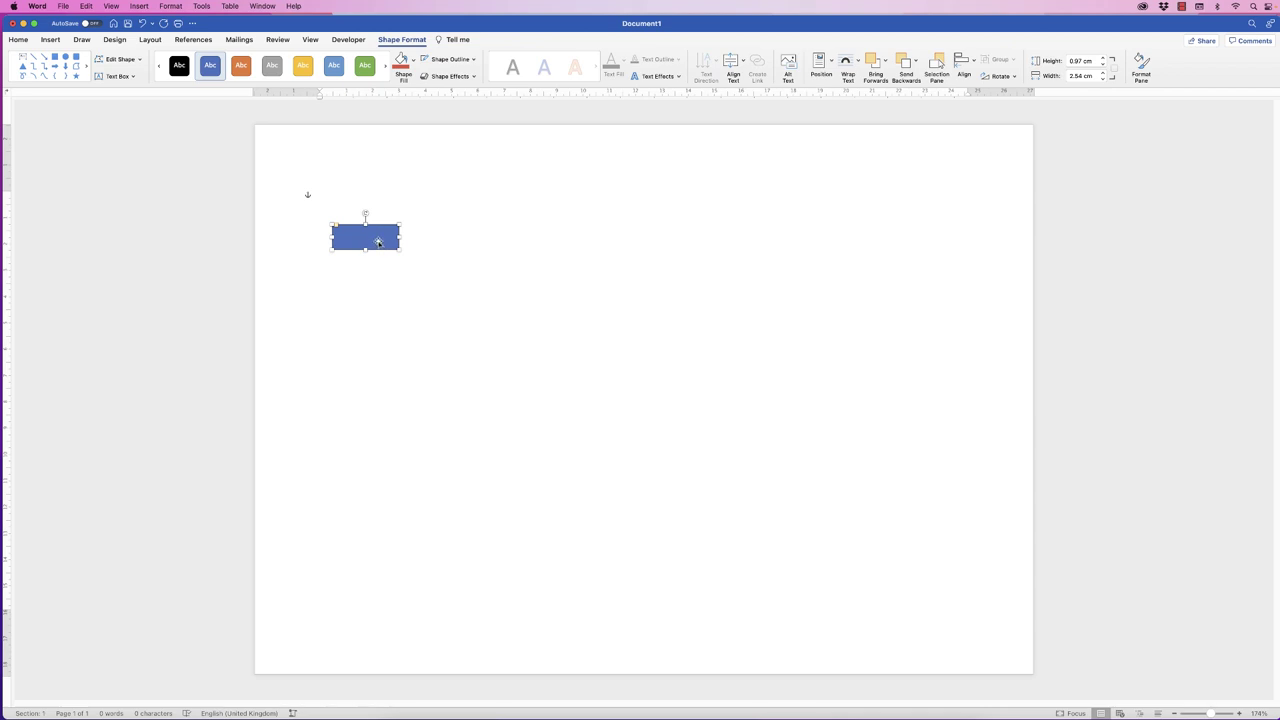
pyautogui.click(380, 287)
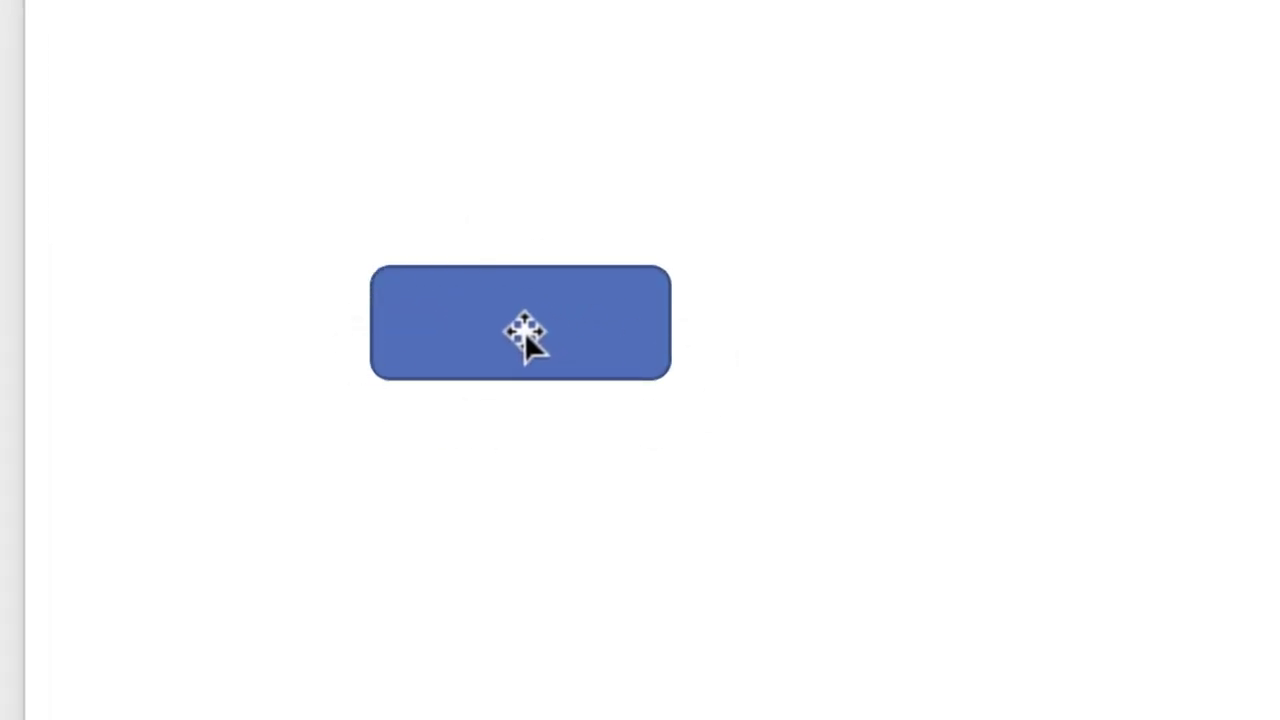
pyautogui.click(524, 331)
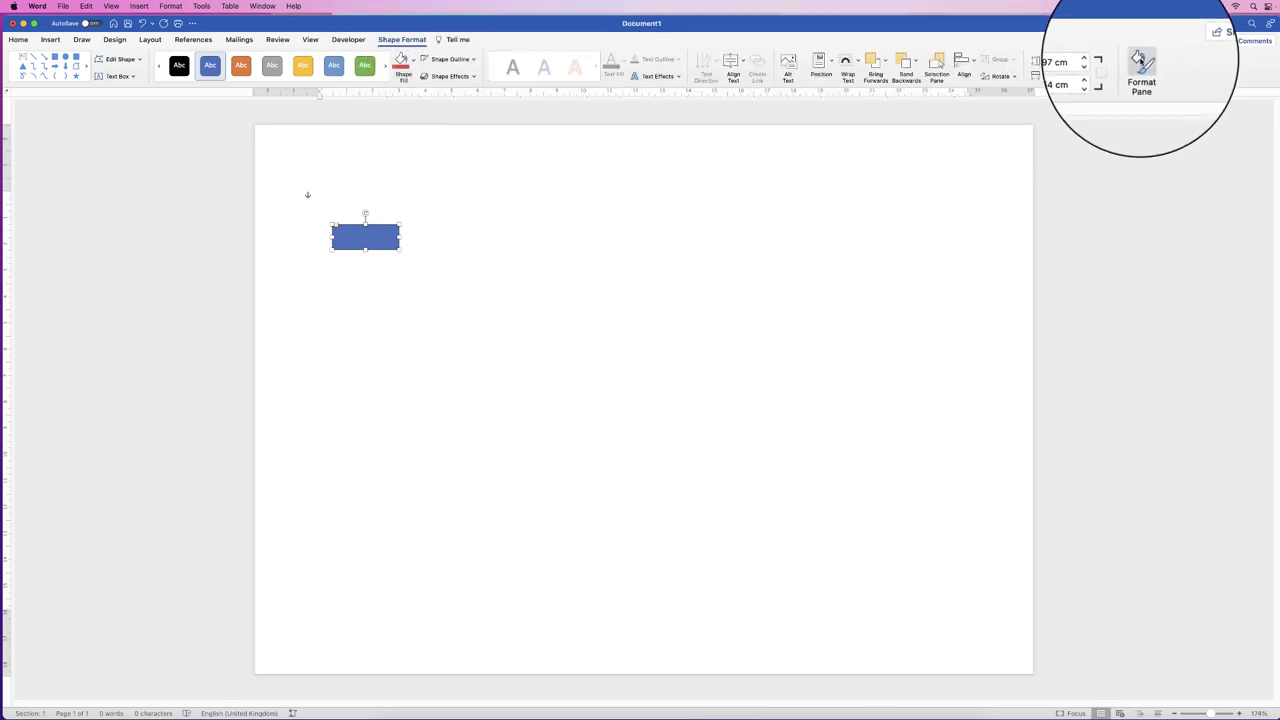
# Open the Format Pane and try a custom fill colour, then discard it.
pyautogui.click(1140, 62)
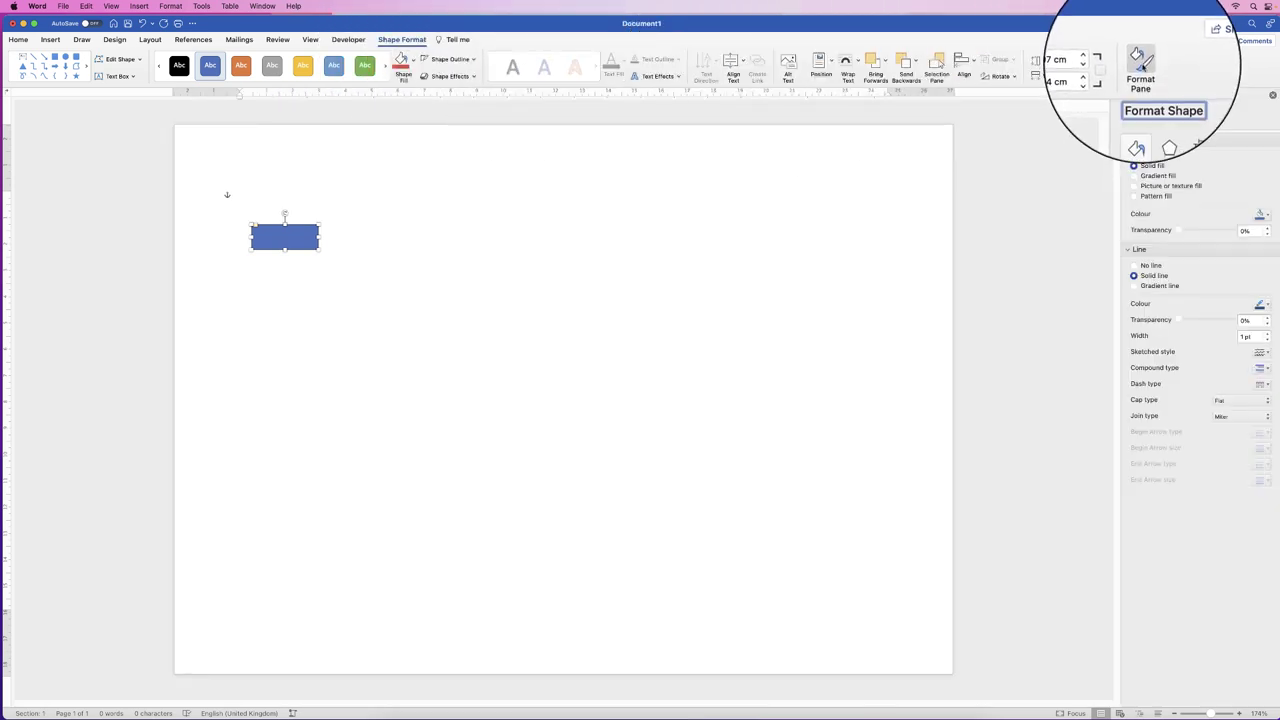
pyautogui.click(1136, 138)
pyautogui.click(1134, 153)
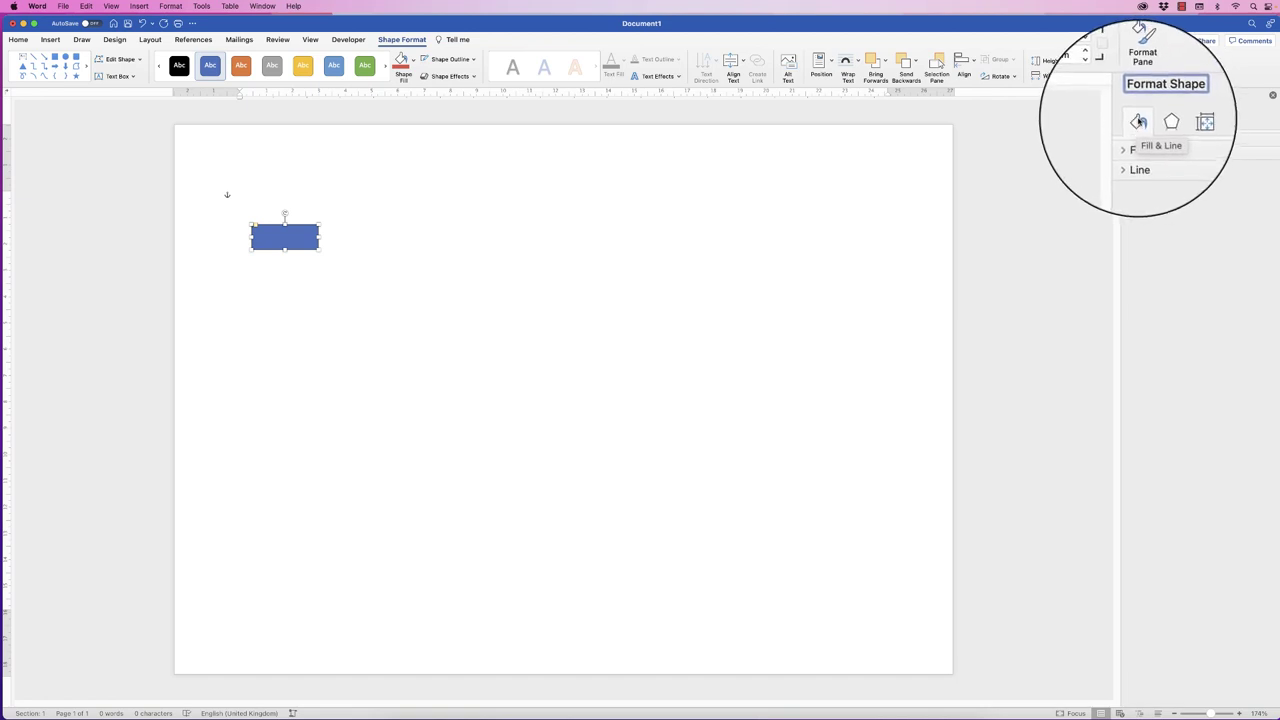
pyautogui.click(1128, 141)
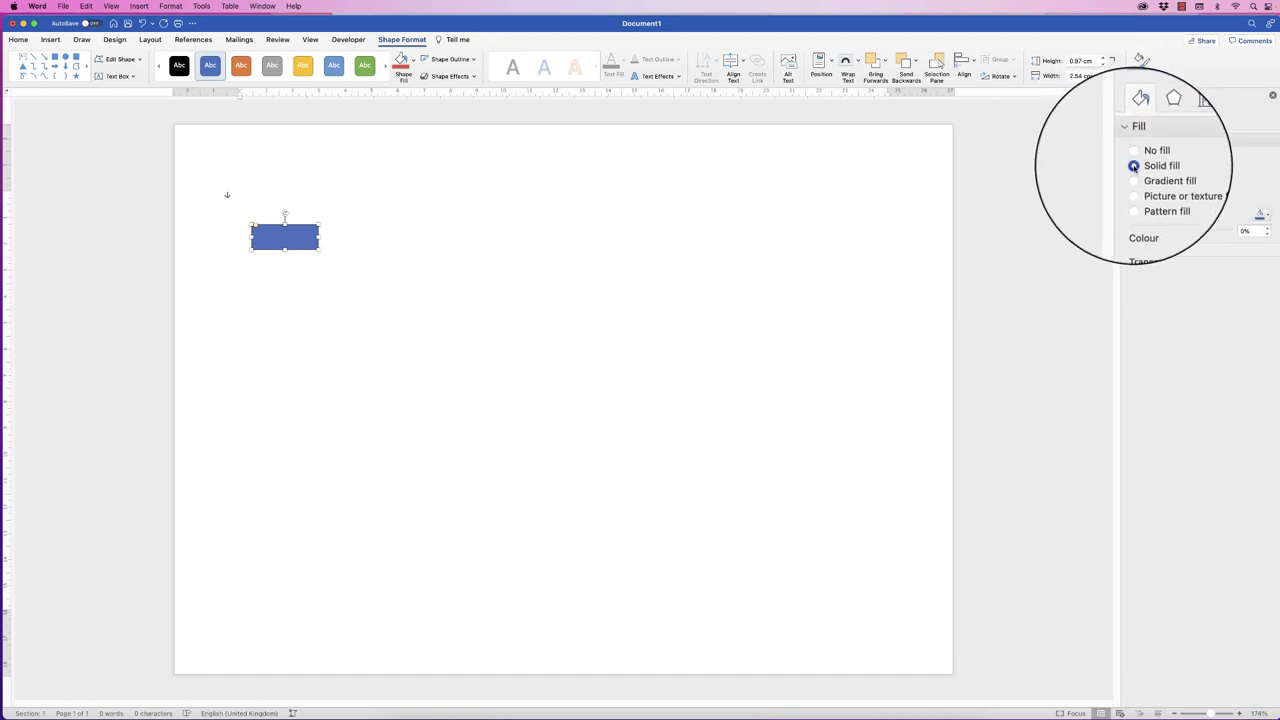
pyautogui.click(1265, 216)
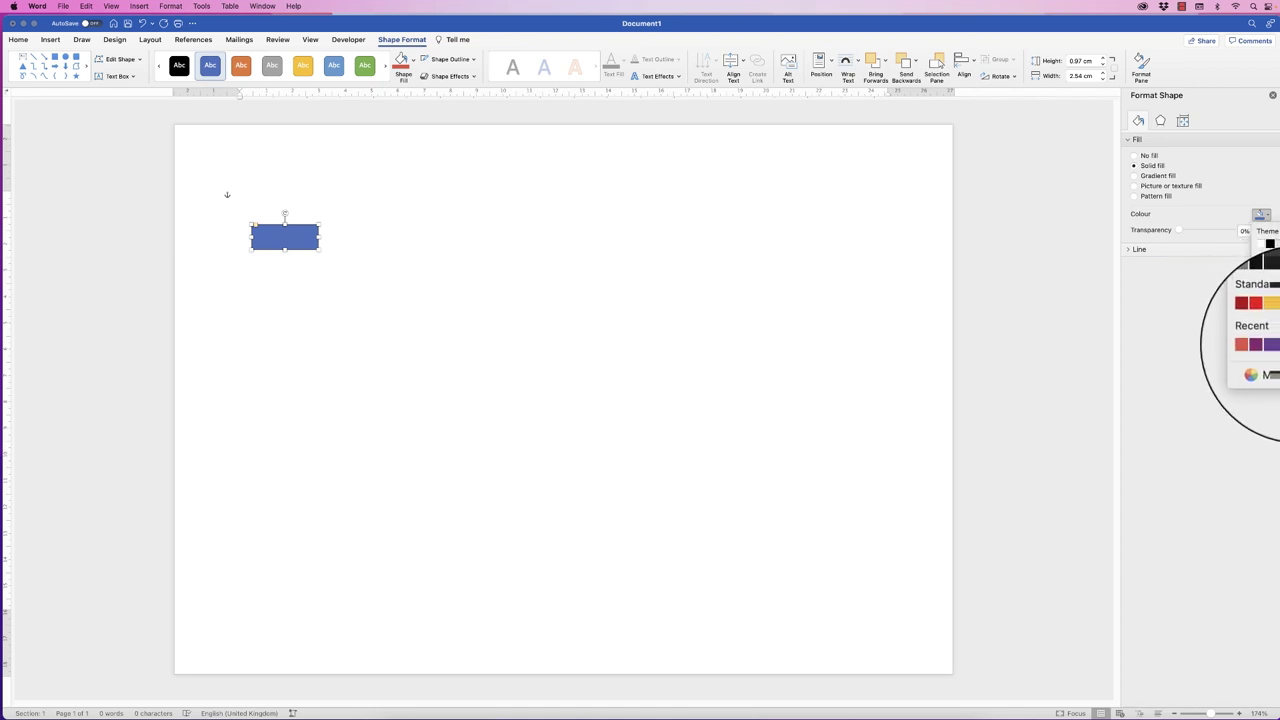
pyautogui.click(1262, 366)
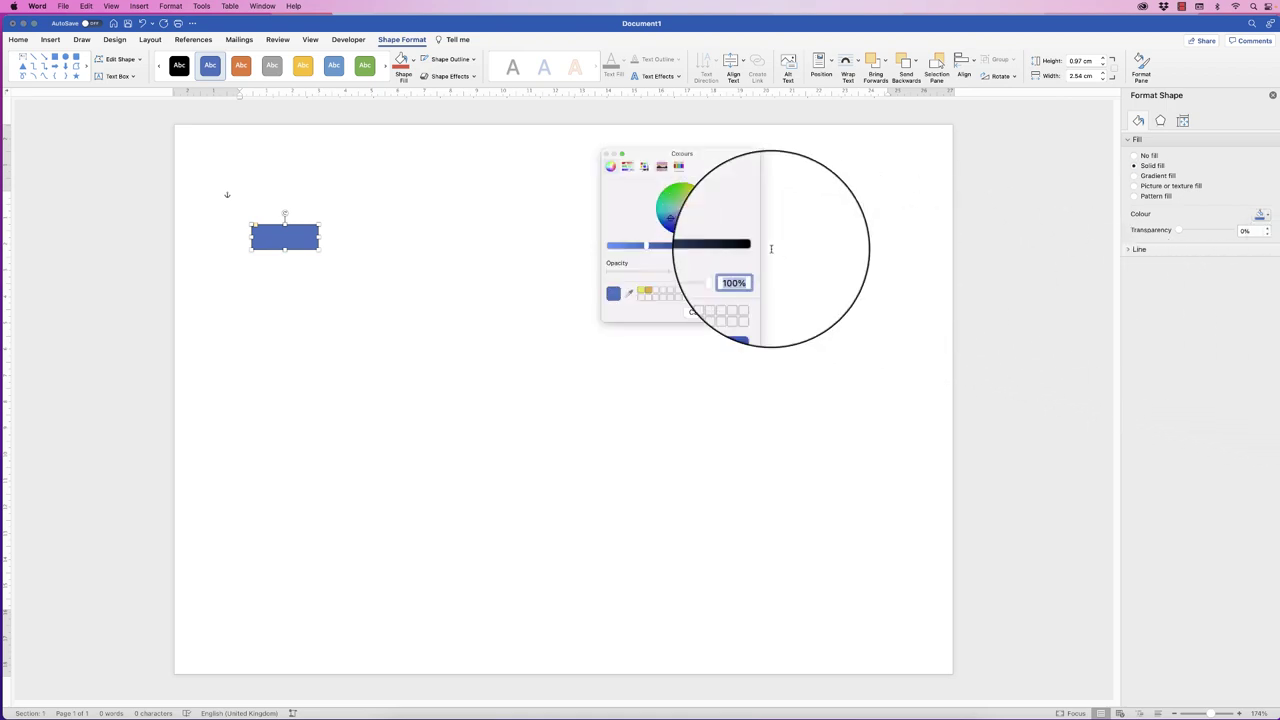
pyautogui.click(663, 208)
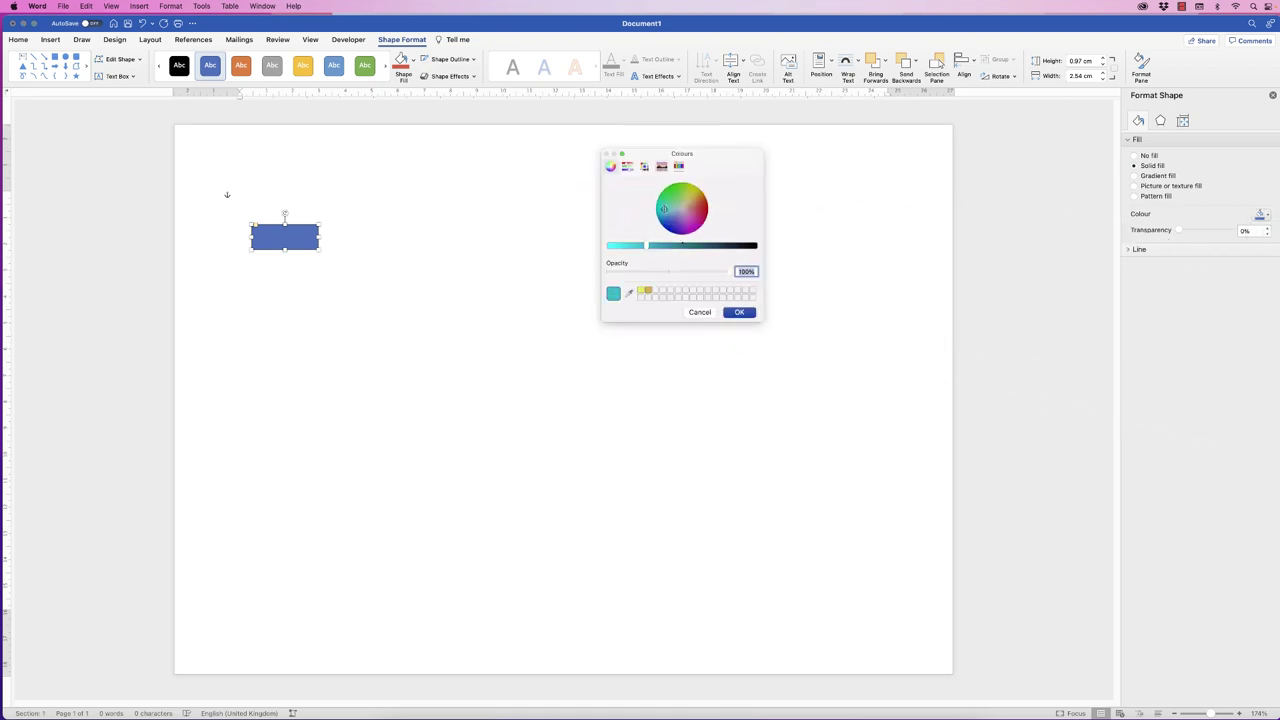
pyautogui.moveTo(673, 191)
pyautogui.mouseDown()
pyautogui.moveTo(691, 217)
pyautogui.moveTo(672, 214)
pyautogui.mouseUp()
pyautogui.moveTo(646, 247)
pyautogui.mouseDown()
pyautogui.moveTo(615, 248)
pyautogui.moveTo(671, 250)
pyautogui.moveTo(630, 250)
pyautogui.mouseUp()
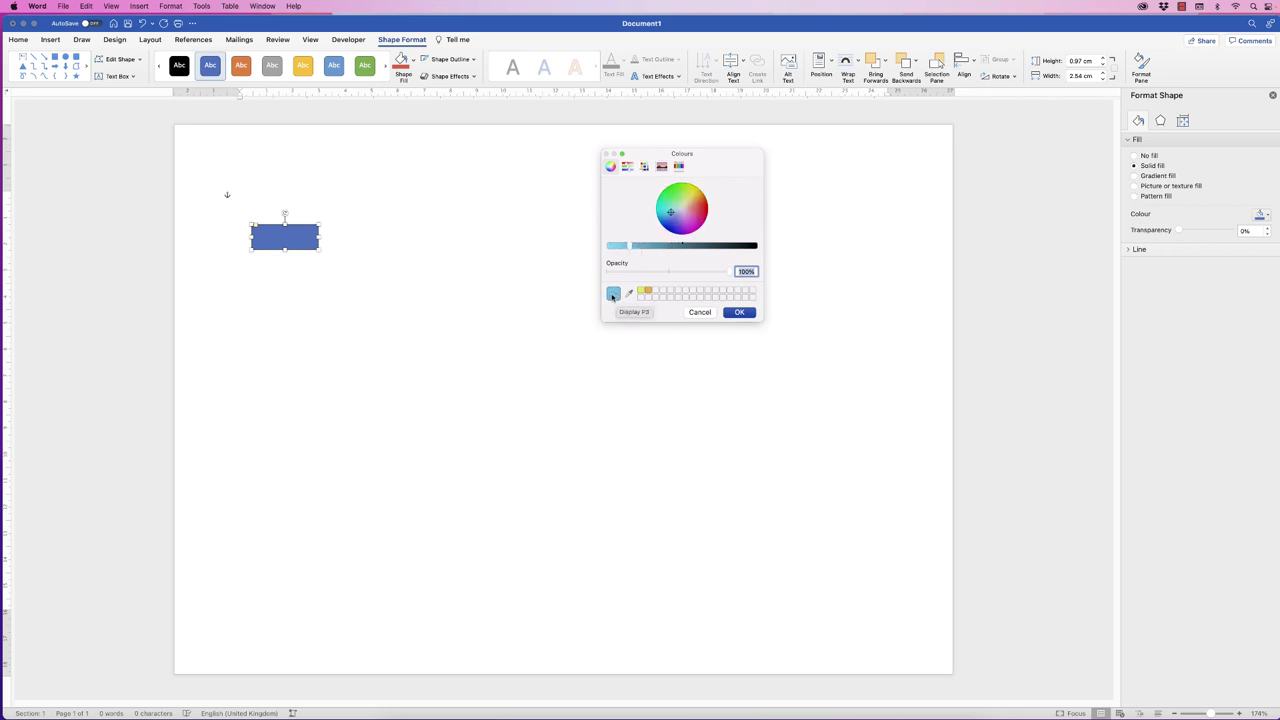
pyautogui.click(699, 312)
# Fill the rectangle with red and set its line to No line.
pyautogui.click(1260, 214)
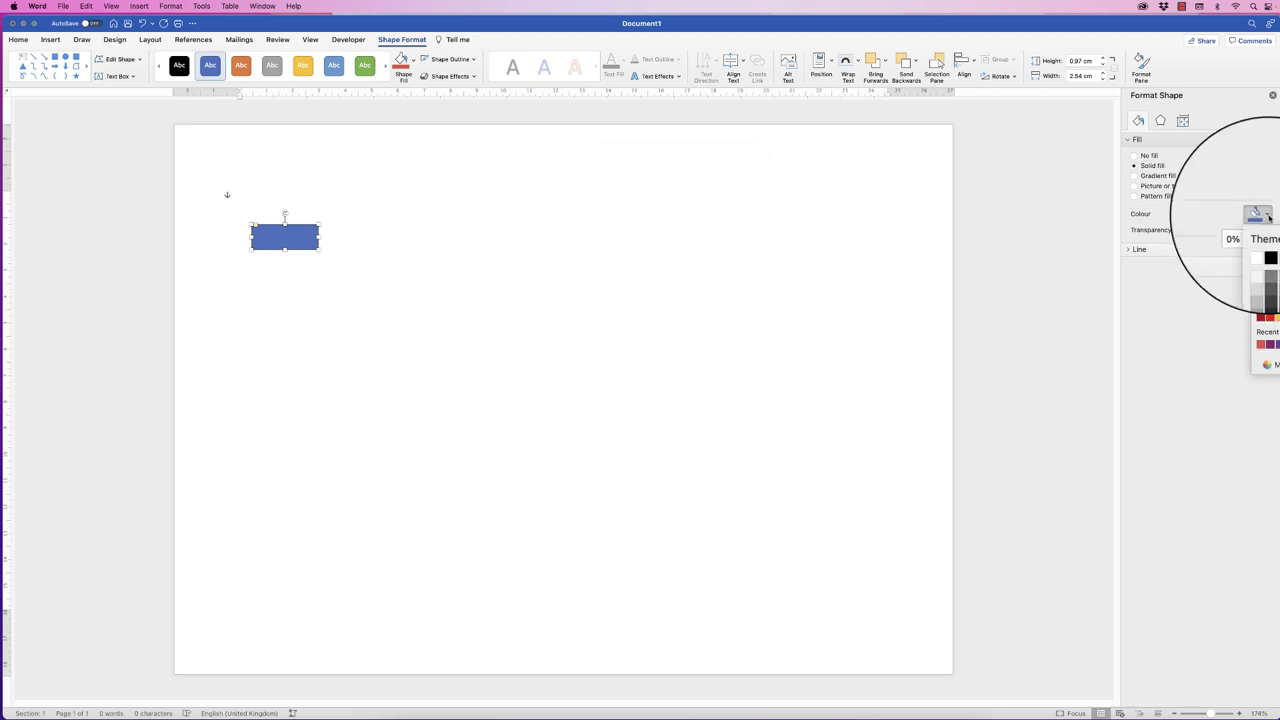
pyautogui.click(1261, 345)
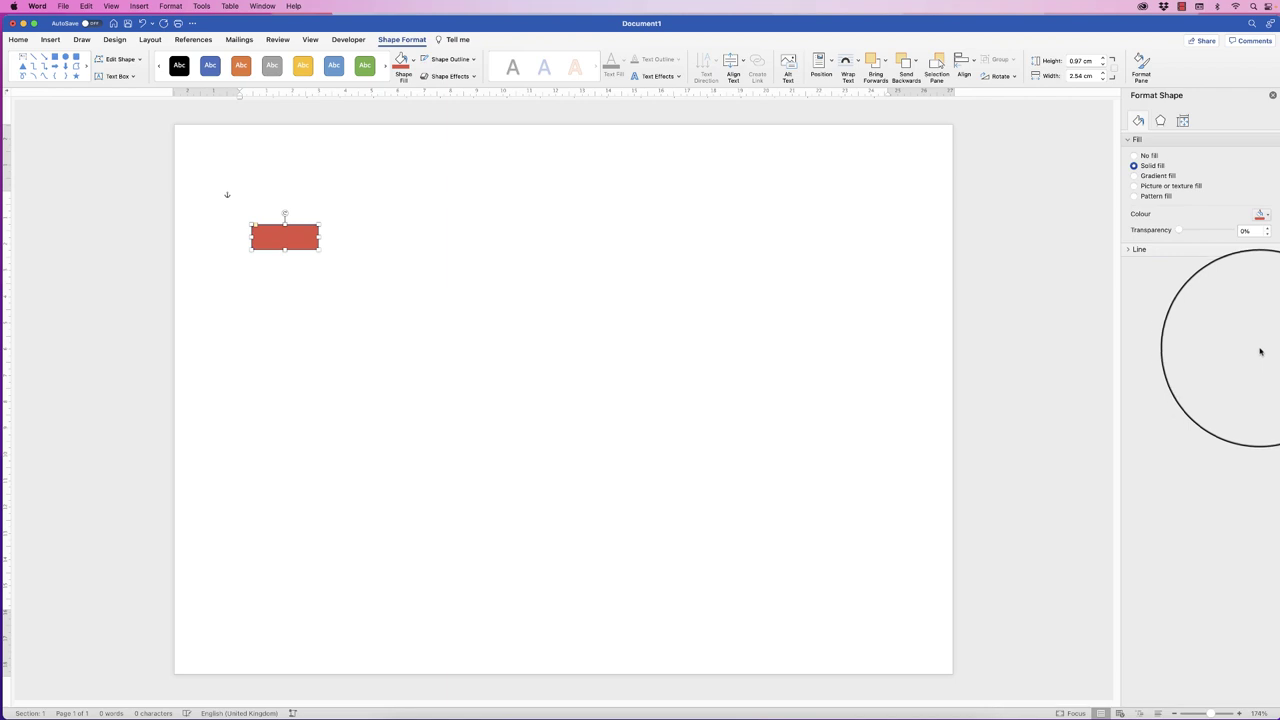
pyautogui.click(1130, 250)
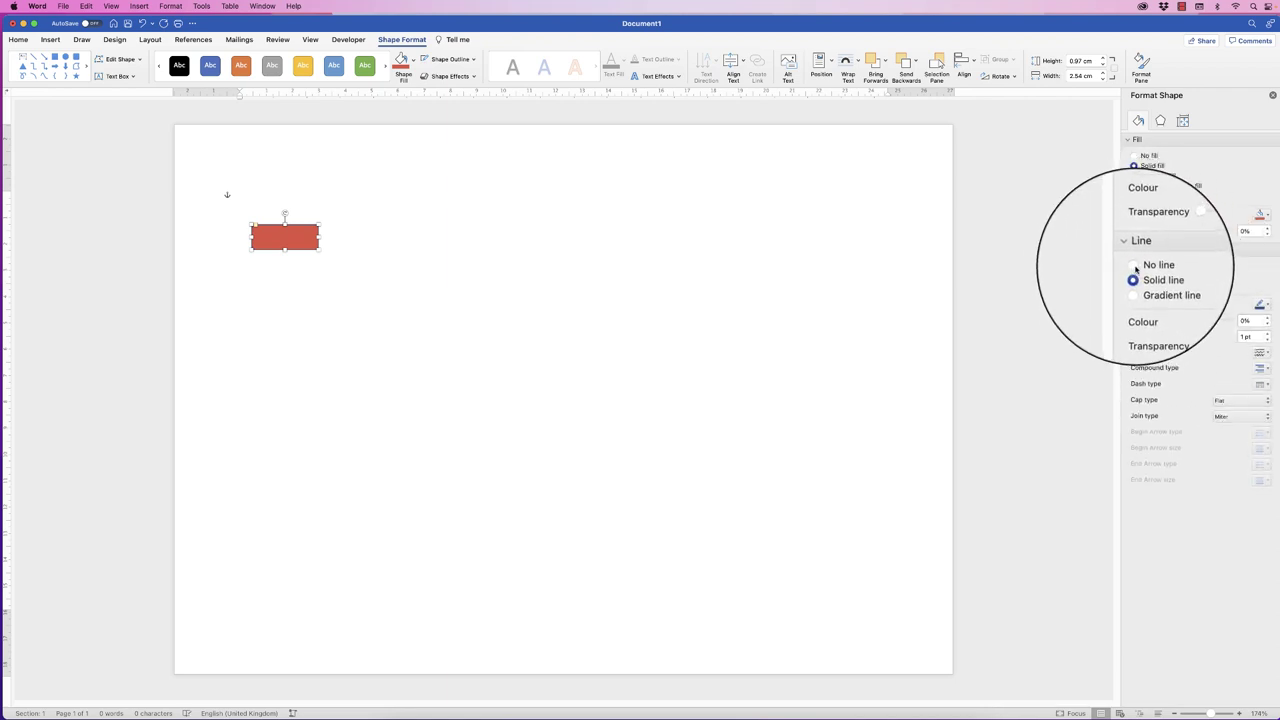
pyautogui.click(1134, 265)
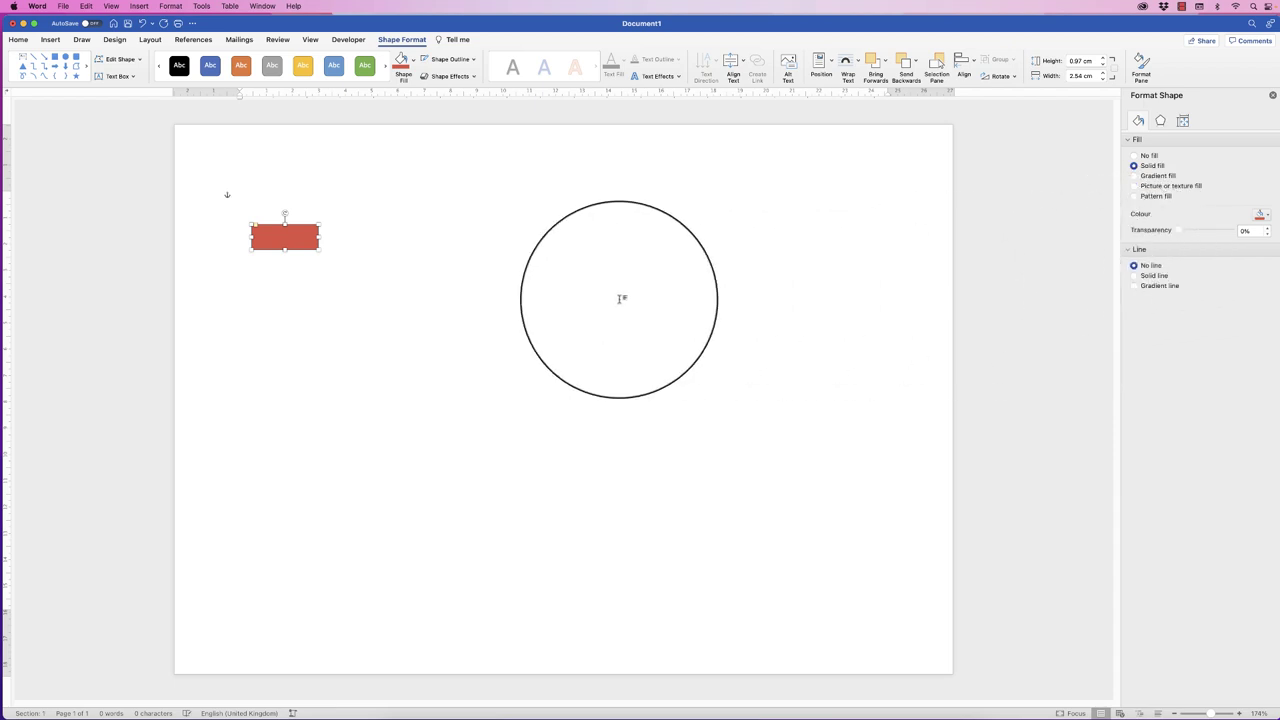
pyautogui.click(311, 326)
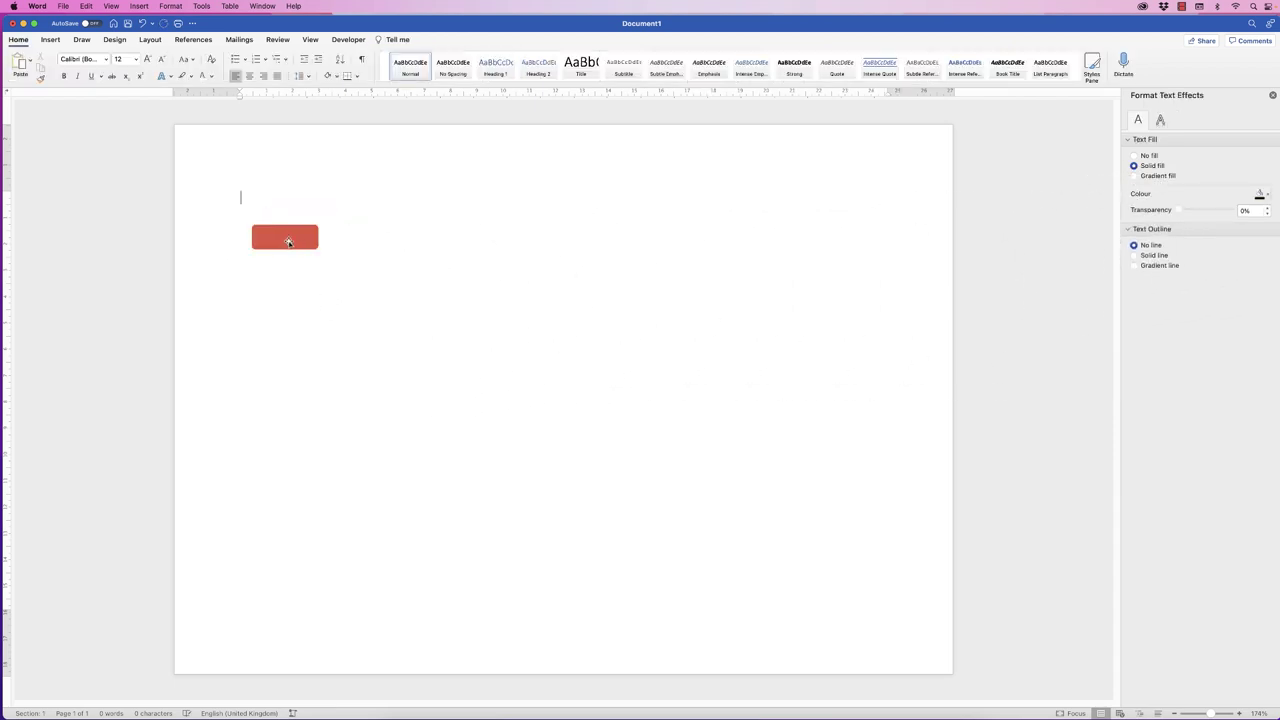
pyautogui.click(289, 238)
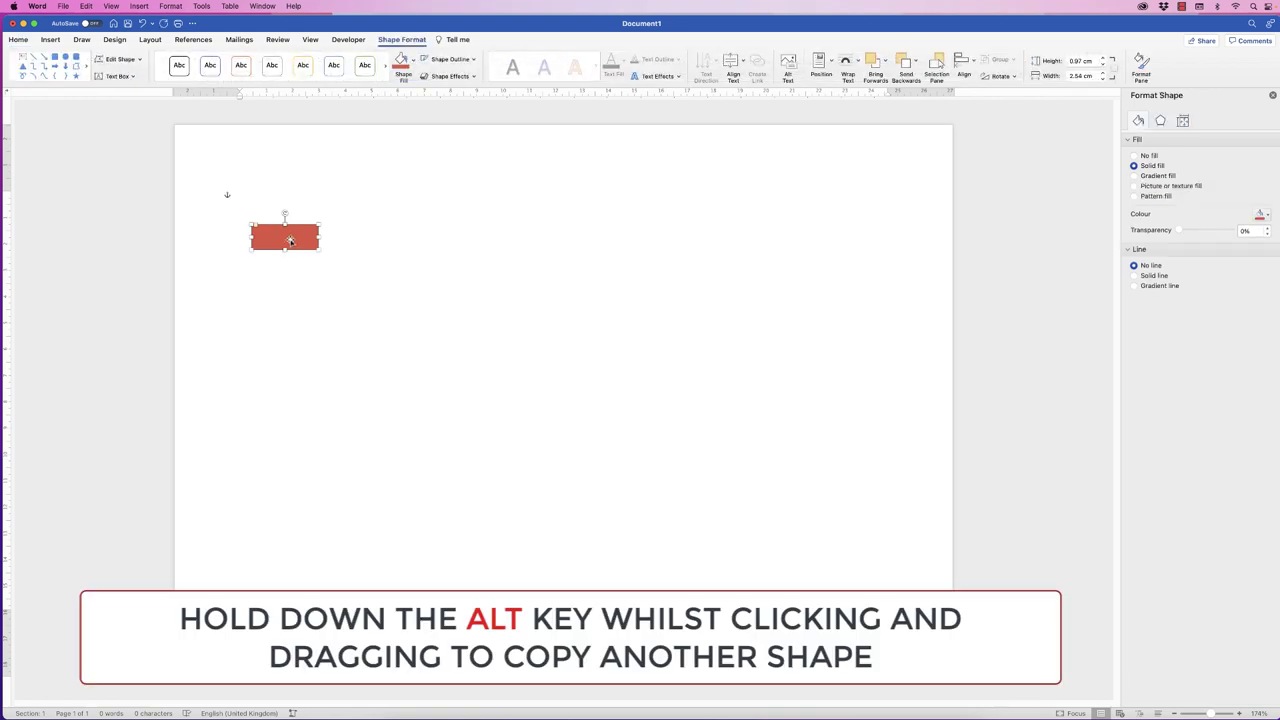
# Duplicate the red tag below and resize the copy into a 5.39 × 3.8 cm panel.
pyautogui.moveTo(290, 240); pyautogui.dragTo(291, 401)
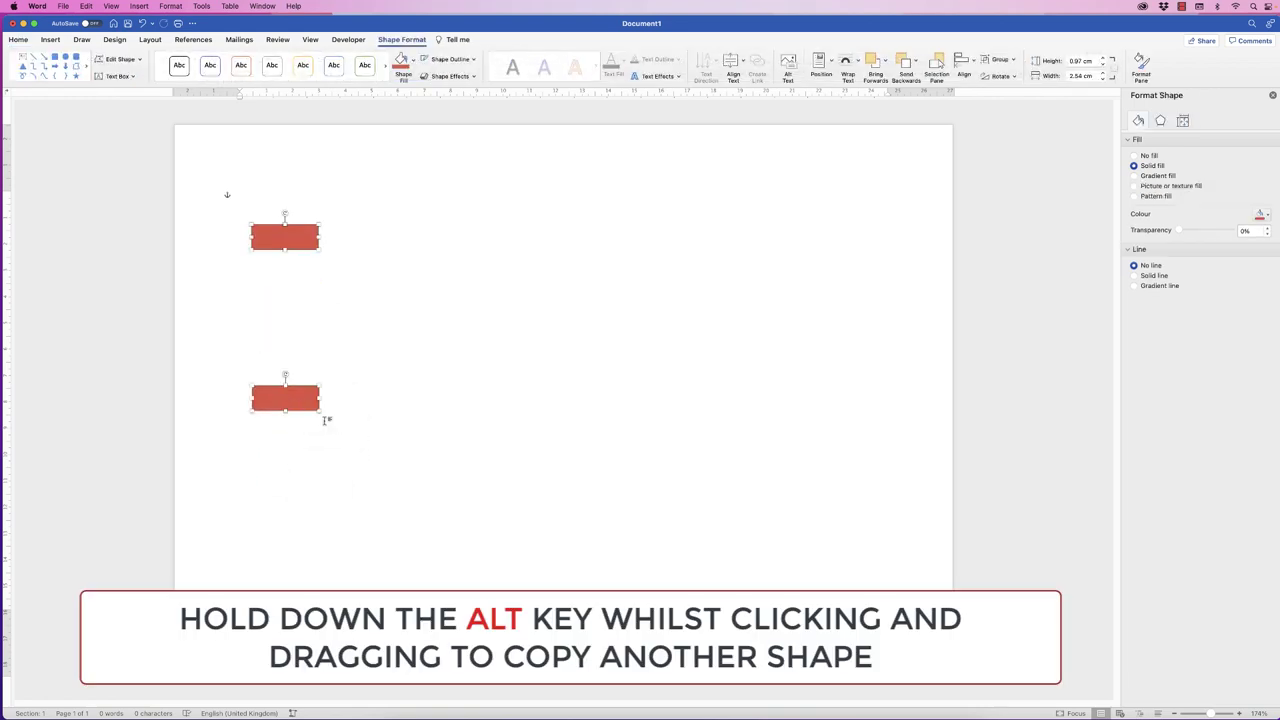
pyautogui.click(320, 313)
pyautogui.click(308, 400)
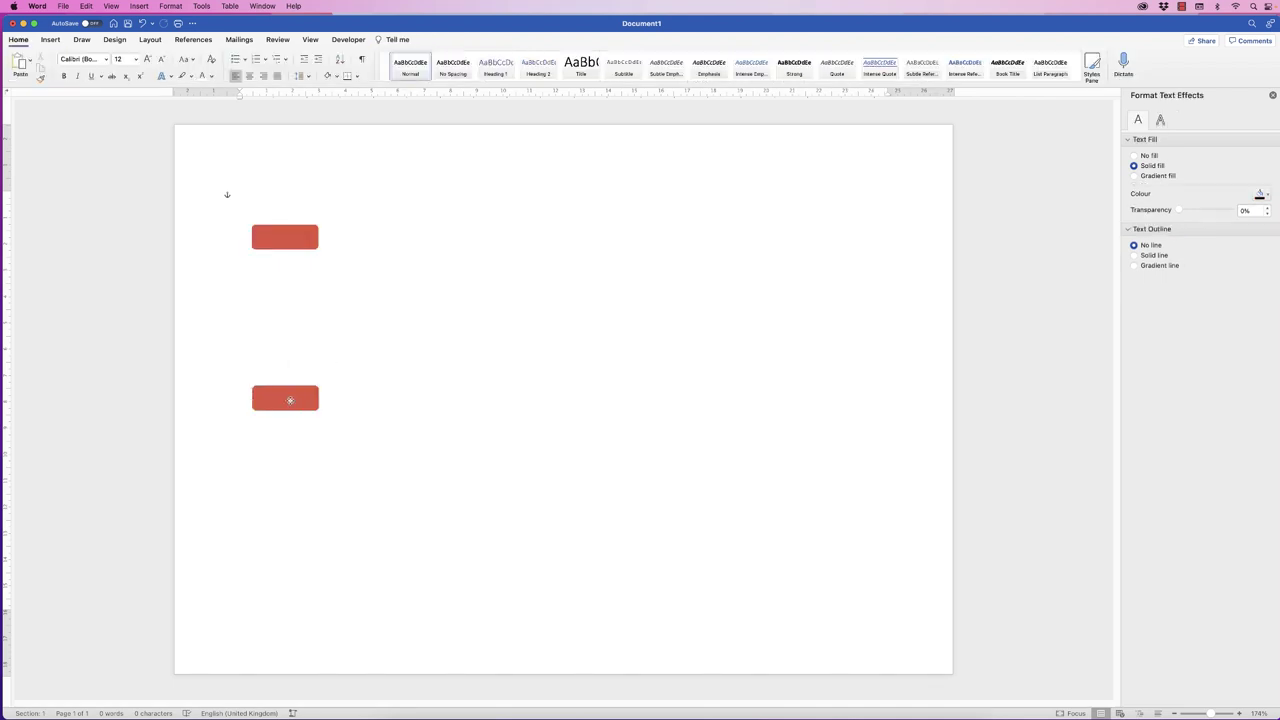
pyautogui.moveTo(320, 416); pyautogui.dragTo(360, 557)
pyautogui.moveTo(320, 486); pyautogui.dragTo(302, 351)
pyautogui.moveTo(345, 437); pyautogui.dragTo(340, 407)
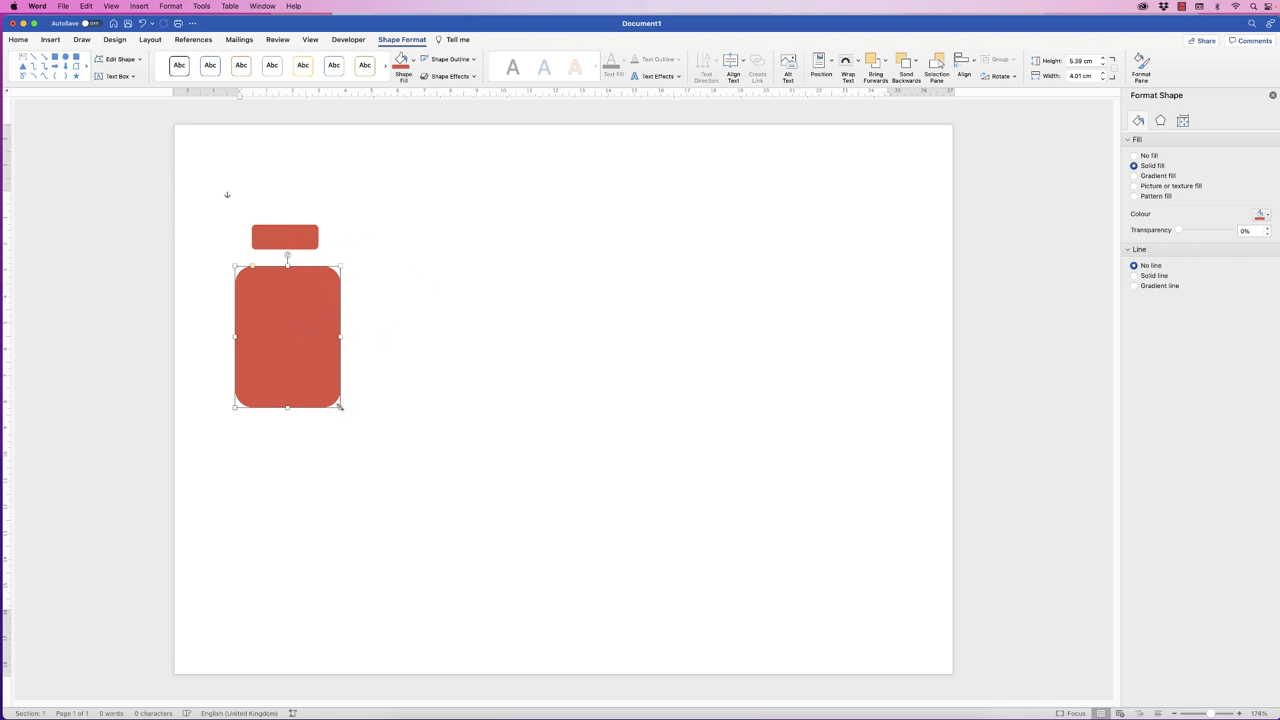
pyautogui.moveTo(340, 407); pyautogui.dragTo(335, 407)
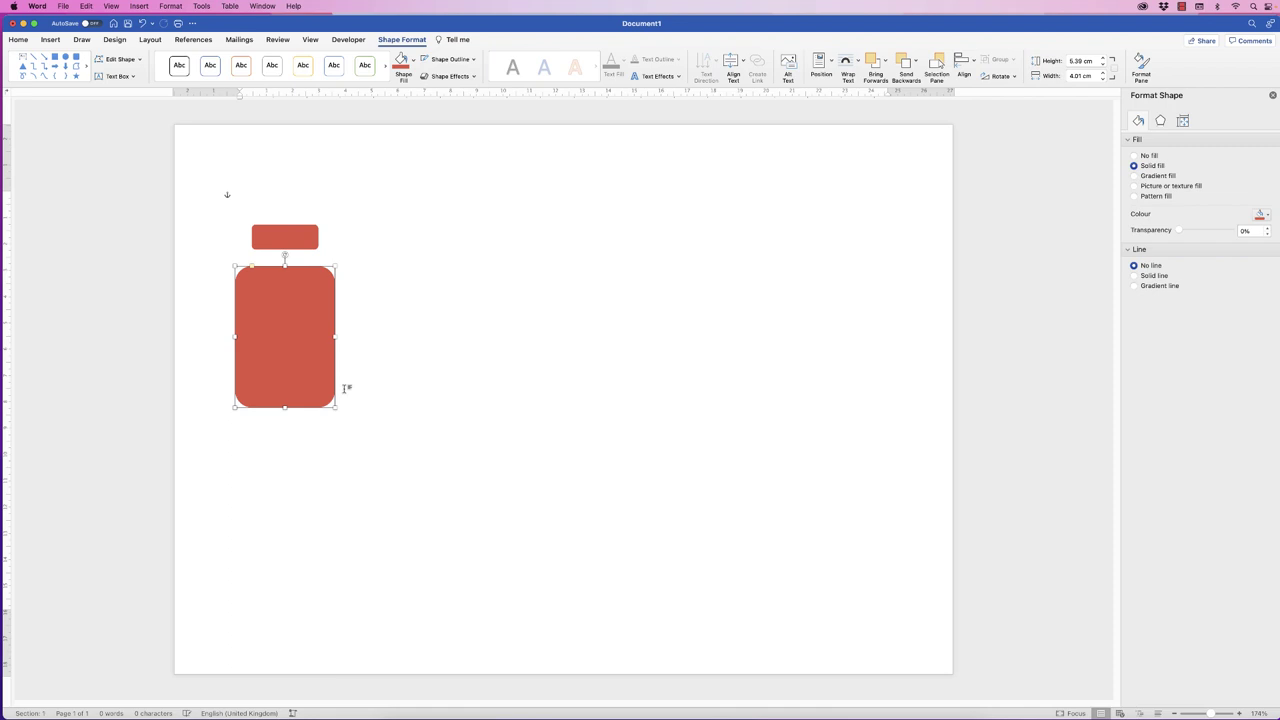
pyautogui.moveTo(306, 343); pyautogui.dragTo(304, 521)
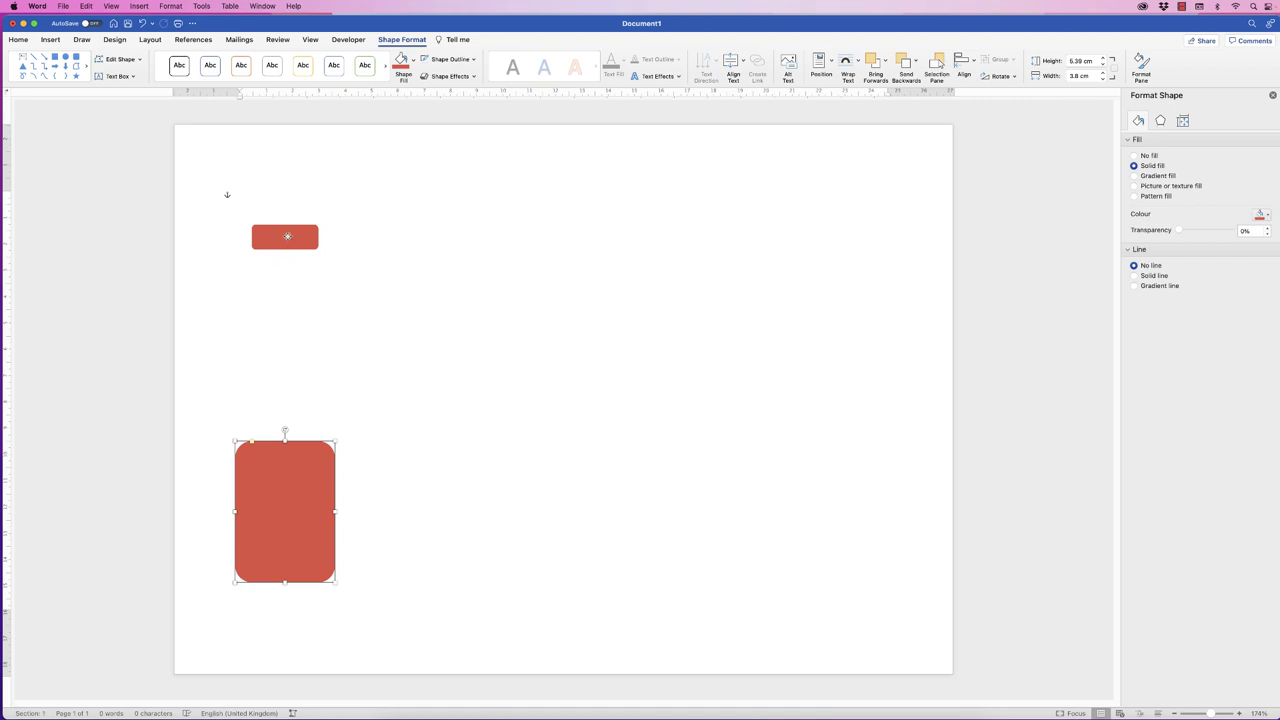
# Fine-tune the positions of the small tag and the tall panel.
pyautogui.moveTo(287, 236); pyautogui.dragTo(288, 244)
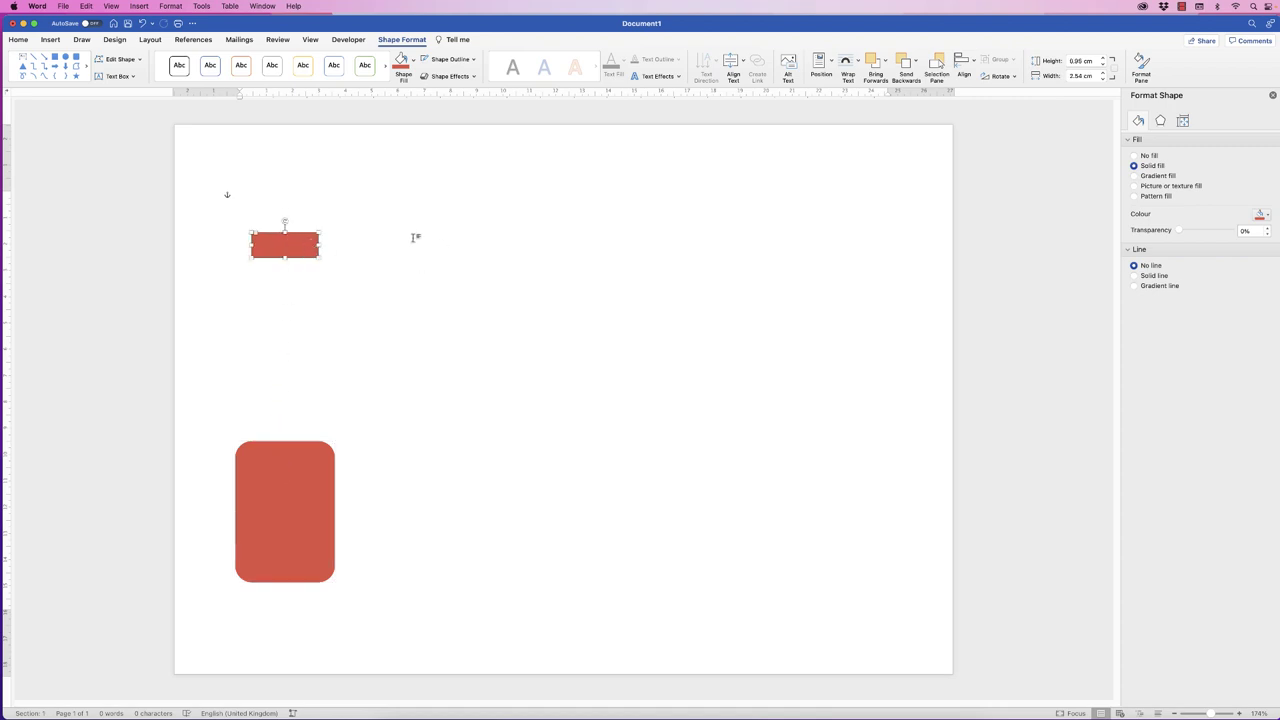
pyautogui.moveTo(296, 490)
pyautogui.mouseDown()
pyautogui.moveTo(395, 314)
pyautogui.moveTo(312, 483)
pyautogui.moveTo(404, 318)
pyautogui.moveTo(500, 485)
pyautogui.moveTo(283, 420)
pyautogui.moveTo(294, 480)
pyautogui.mouseUp()
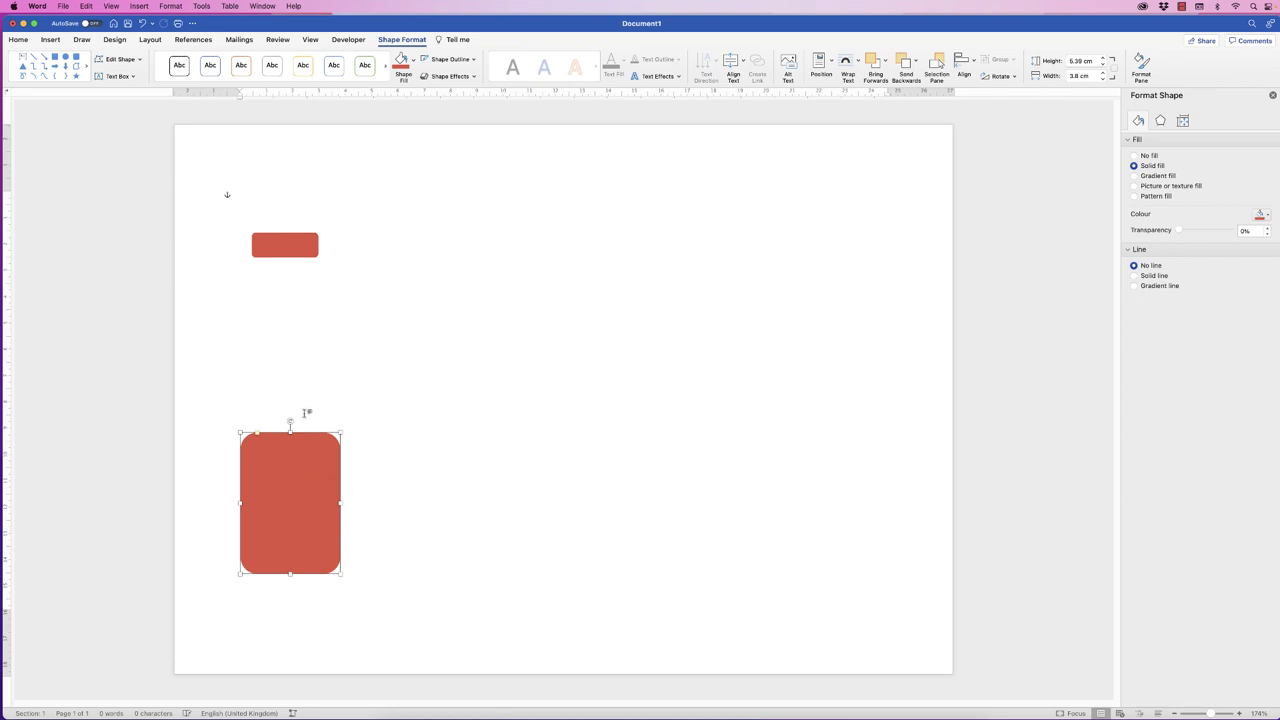
pyautogui.press('Escape')
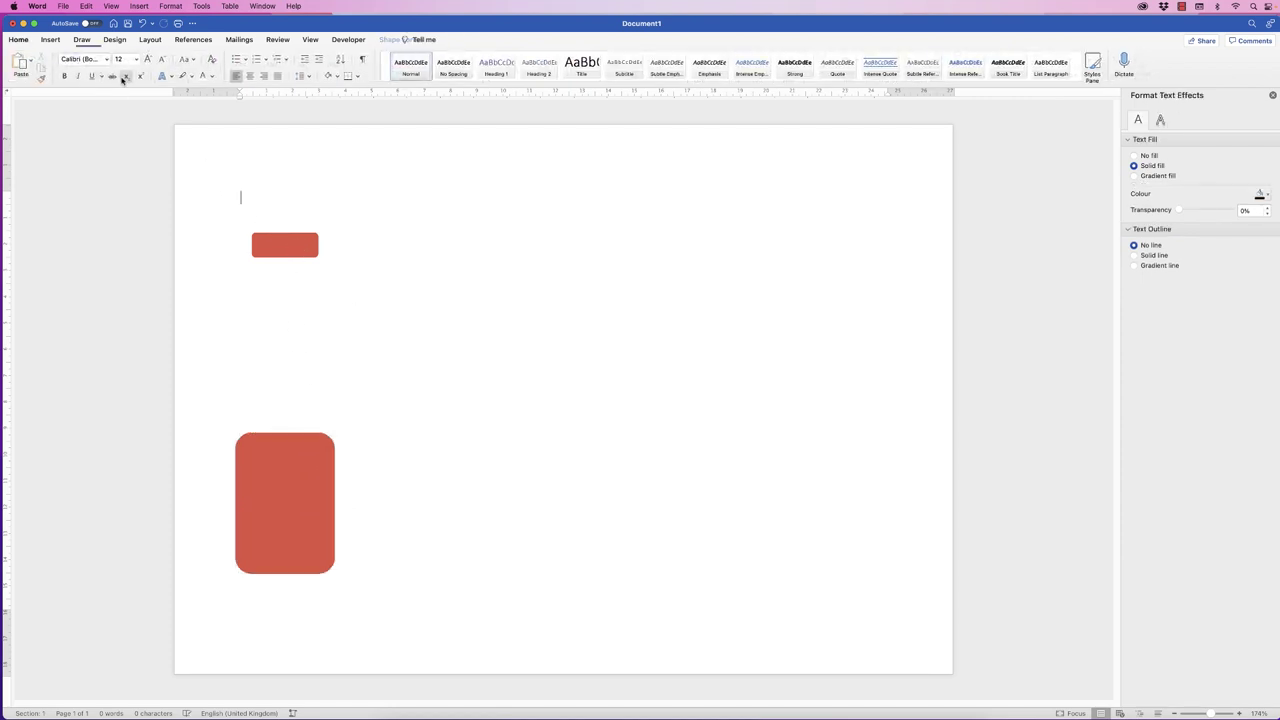
# Duplicate the tall panel and reshape the copy into a thin bar reaching the small tag.
pyautogui.click(51, 41)
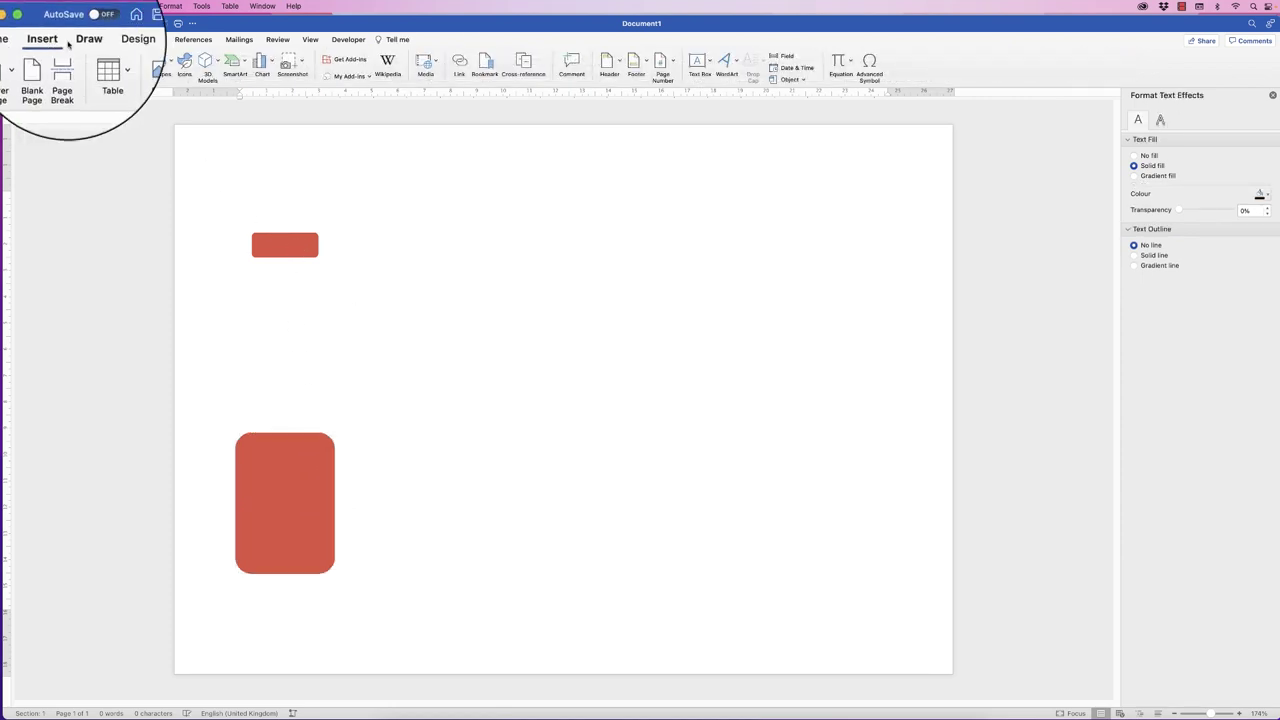
pyautogui.click(163, 64)
pyautogui.click(437, 190)
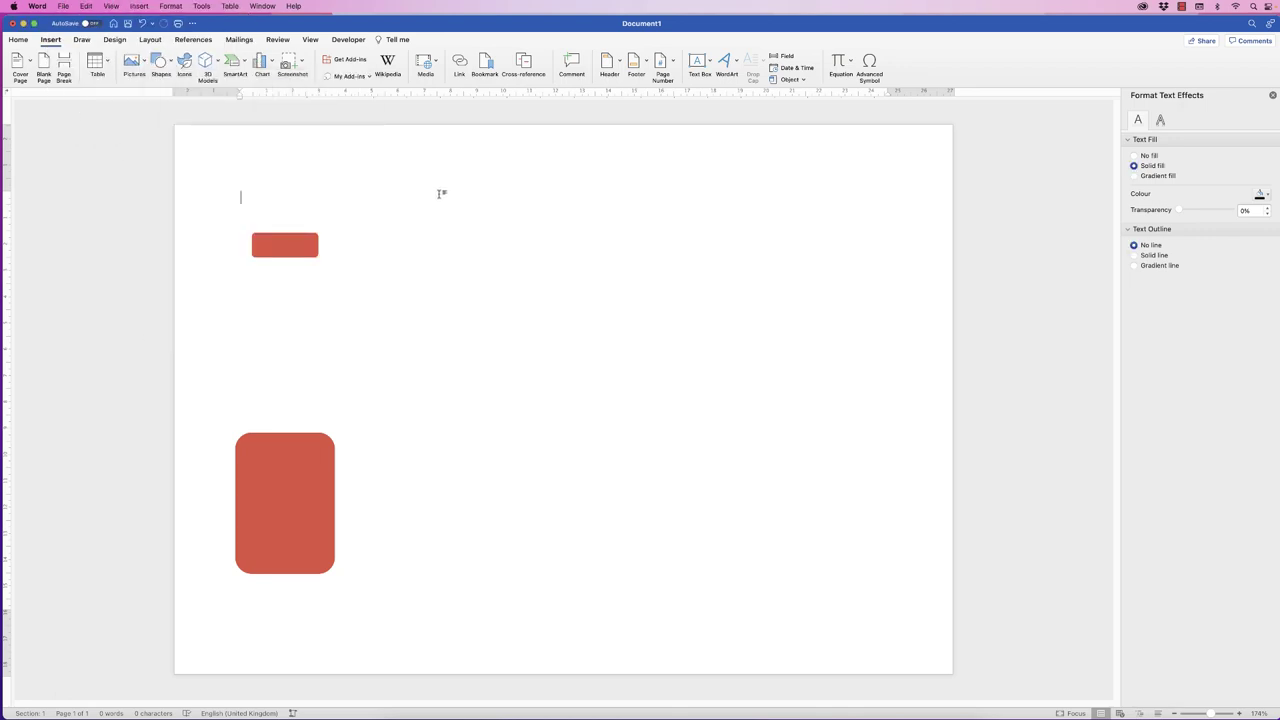
pyautogui.click(295, 480)
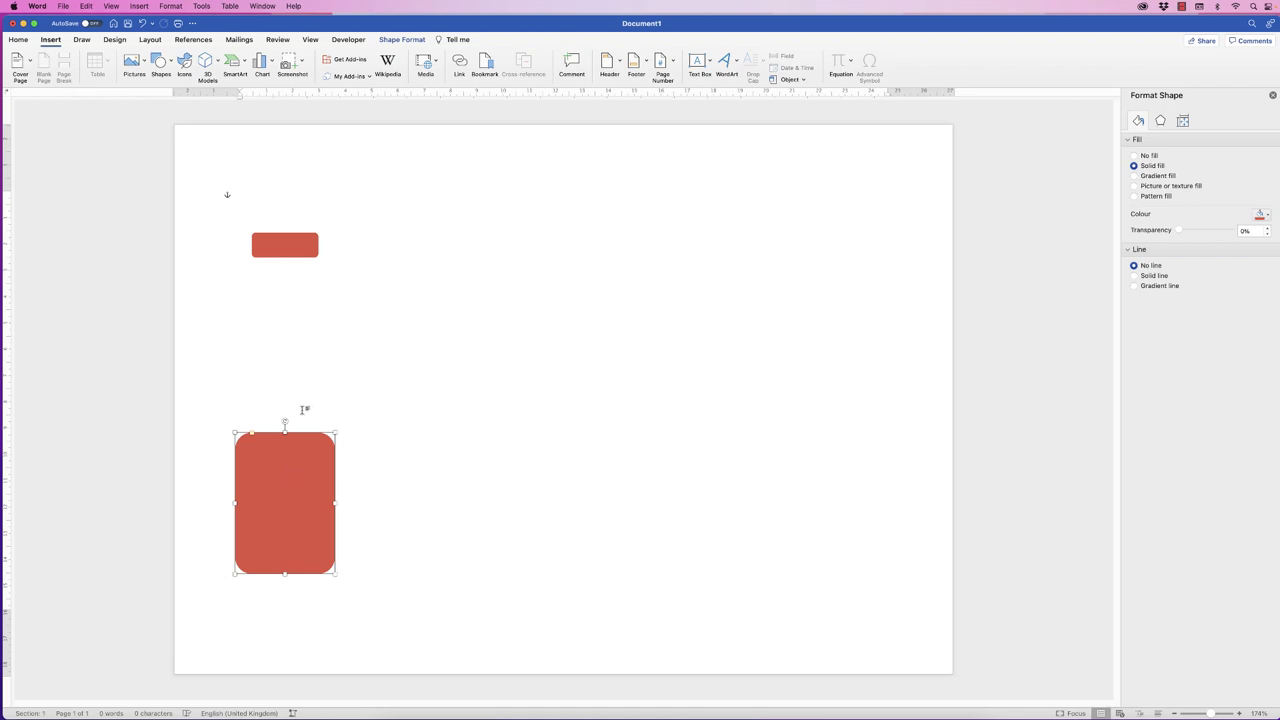
pyautogui.moveTo(284, 479); pyautogui.dragTo(402, 326)
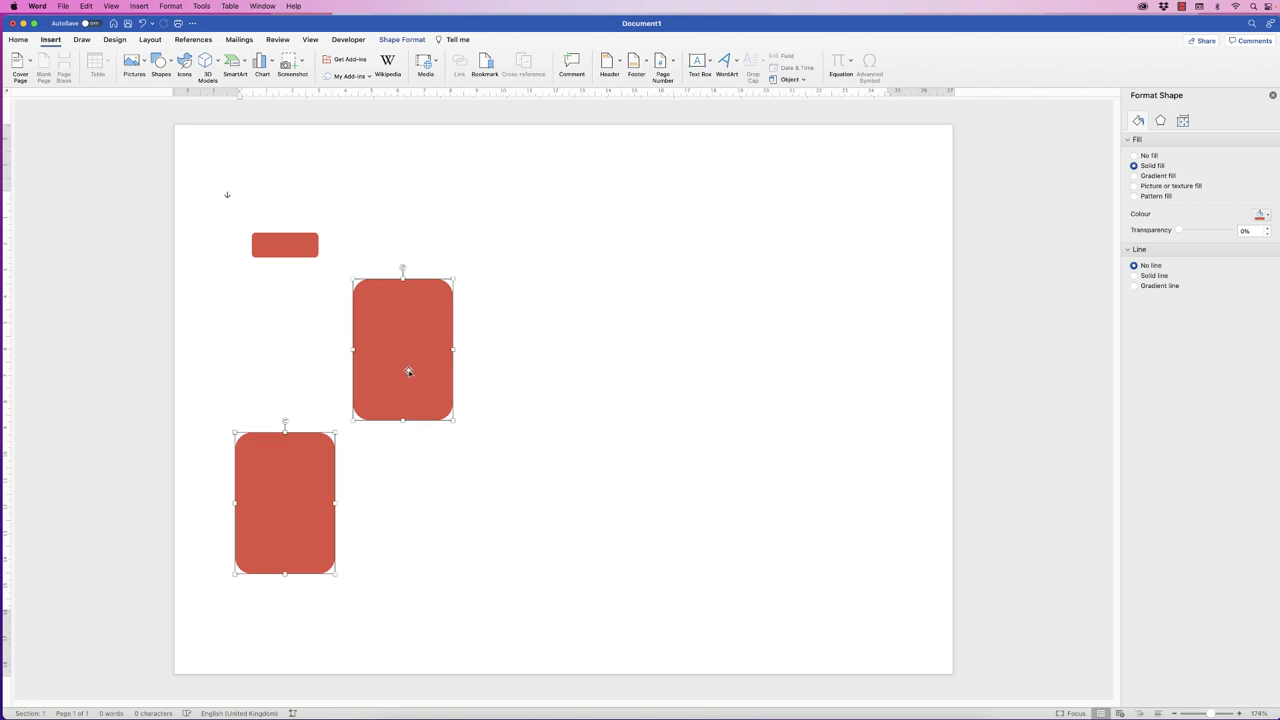
pyautogui.click(469, 357)
pyautogui.click(403, 337)
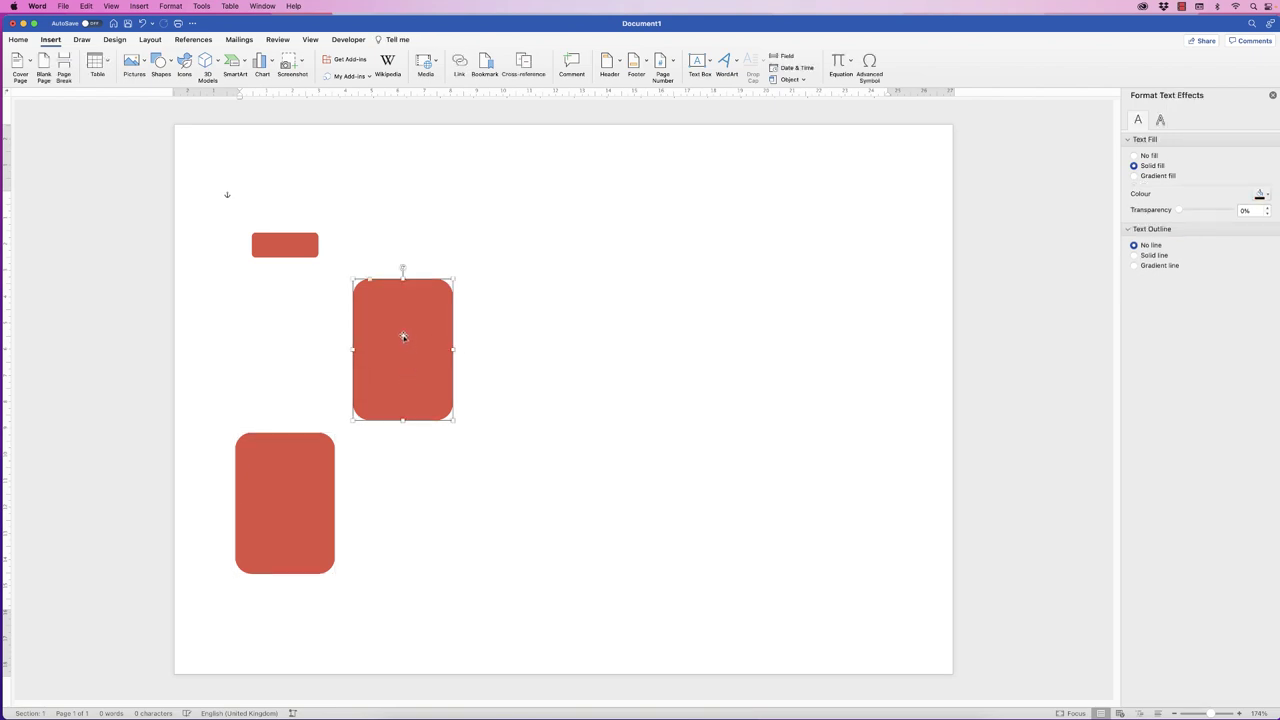
pyautogui.moveTo(454, 349); pyautogui.dragTo(281, 400)
pyautogui.moveTo(283, 306); pyautogui.dragTo(281, 248)
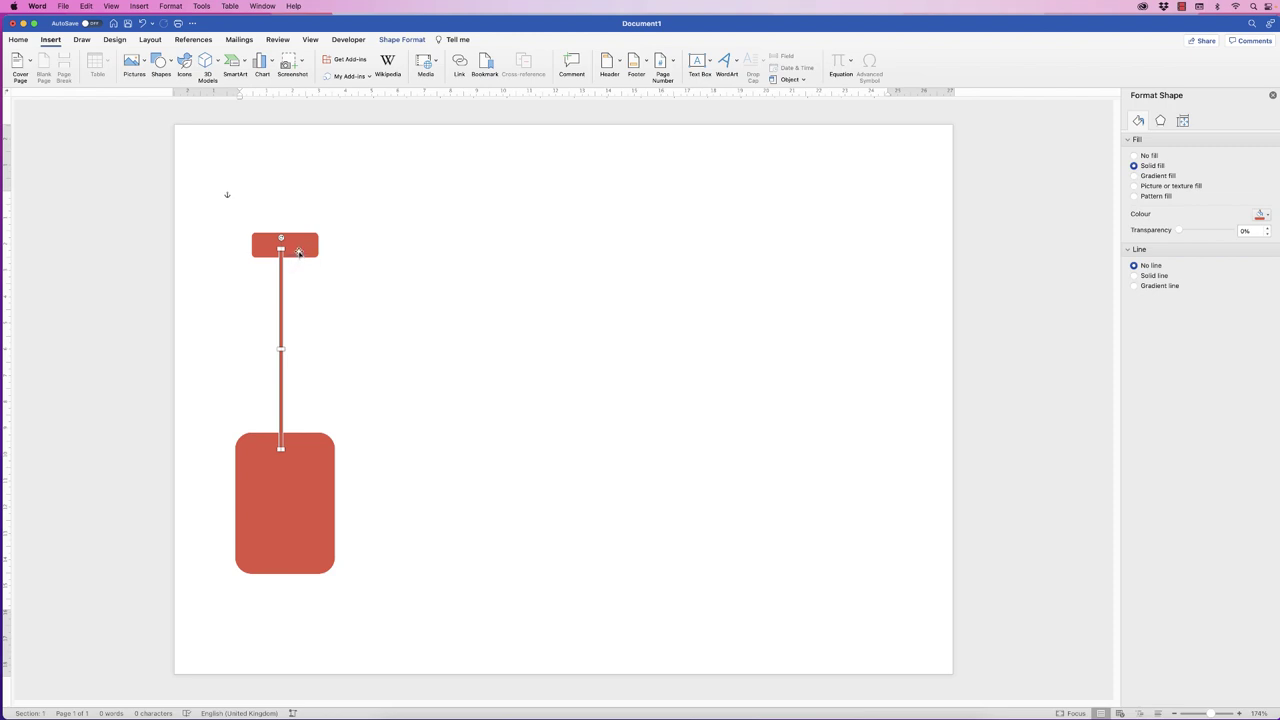
# Centre-align the thin bar and the tall panel horizontally.
pyautogui.click(302, 246)
pyautogui.keyDown('shift'); pyautogui.click(300, 465); pyautogui.keyUp('shift')
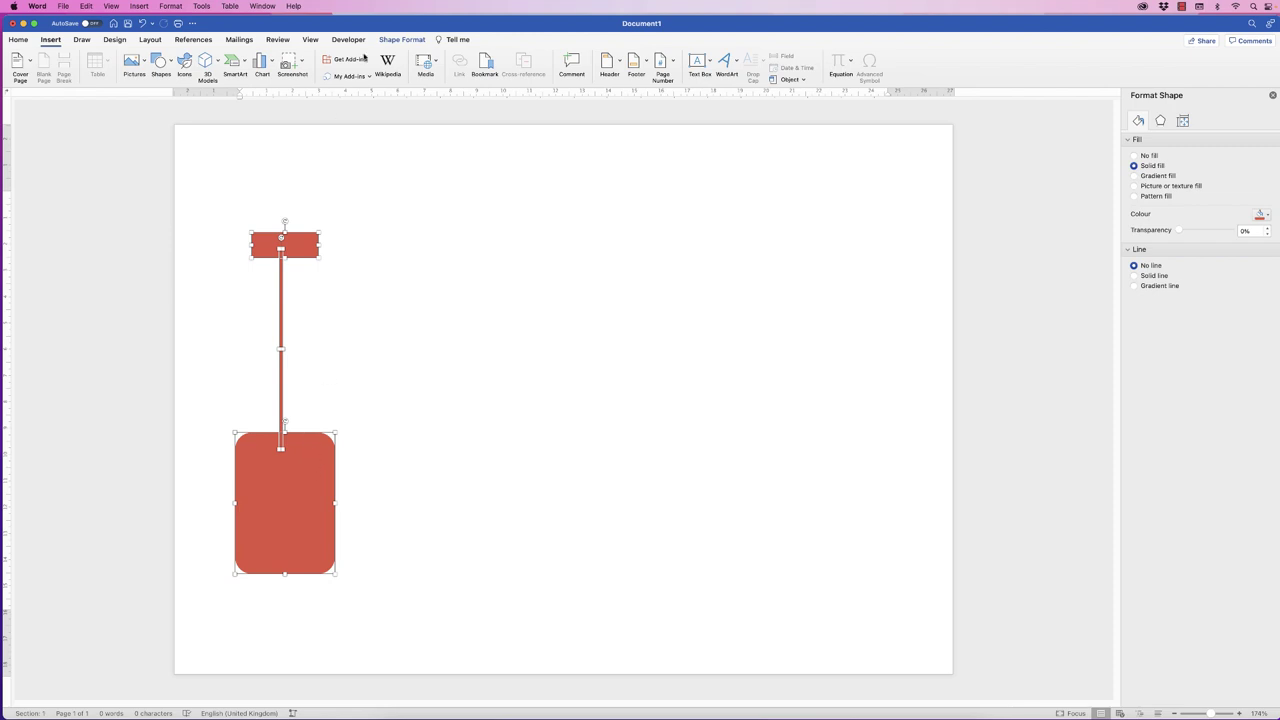
pyautogui.click(401, 39)
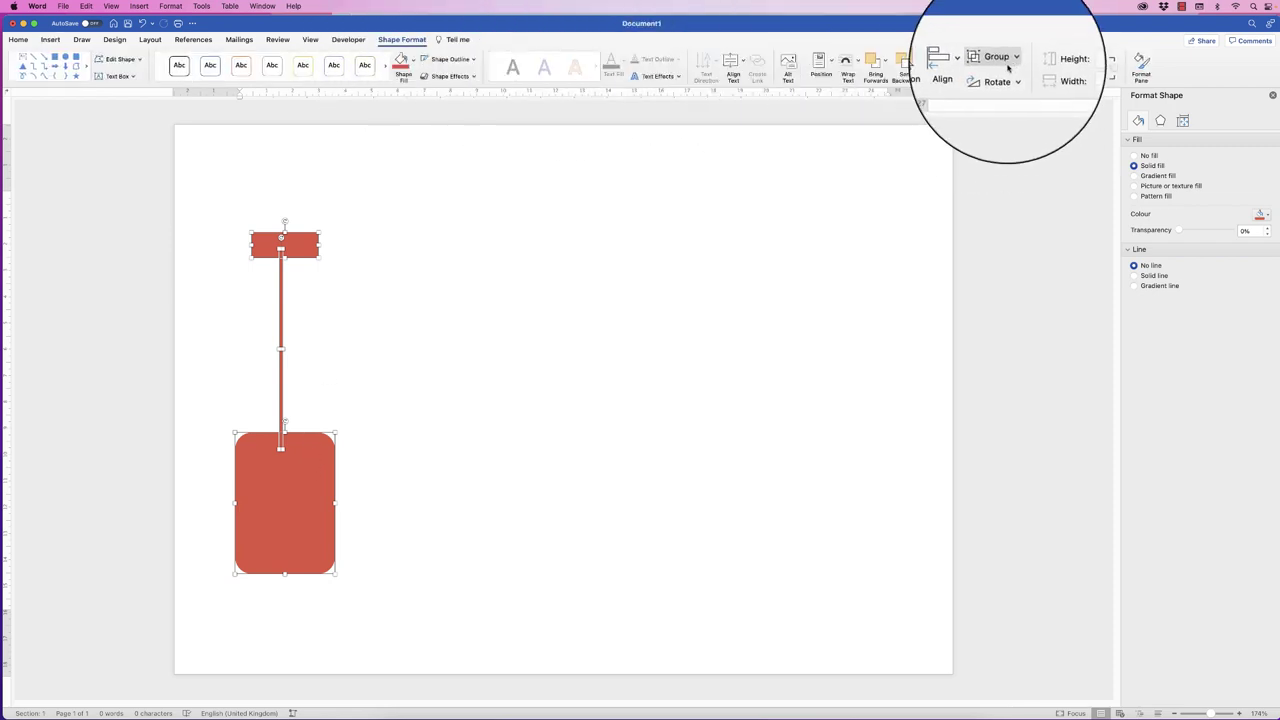
pyautogui.click(958, 70)
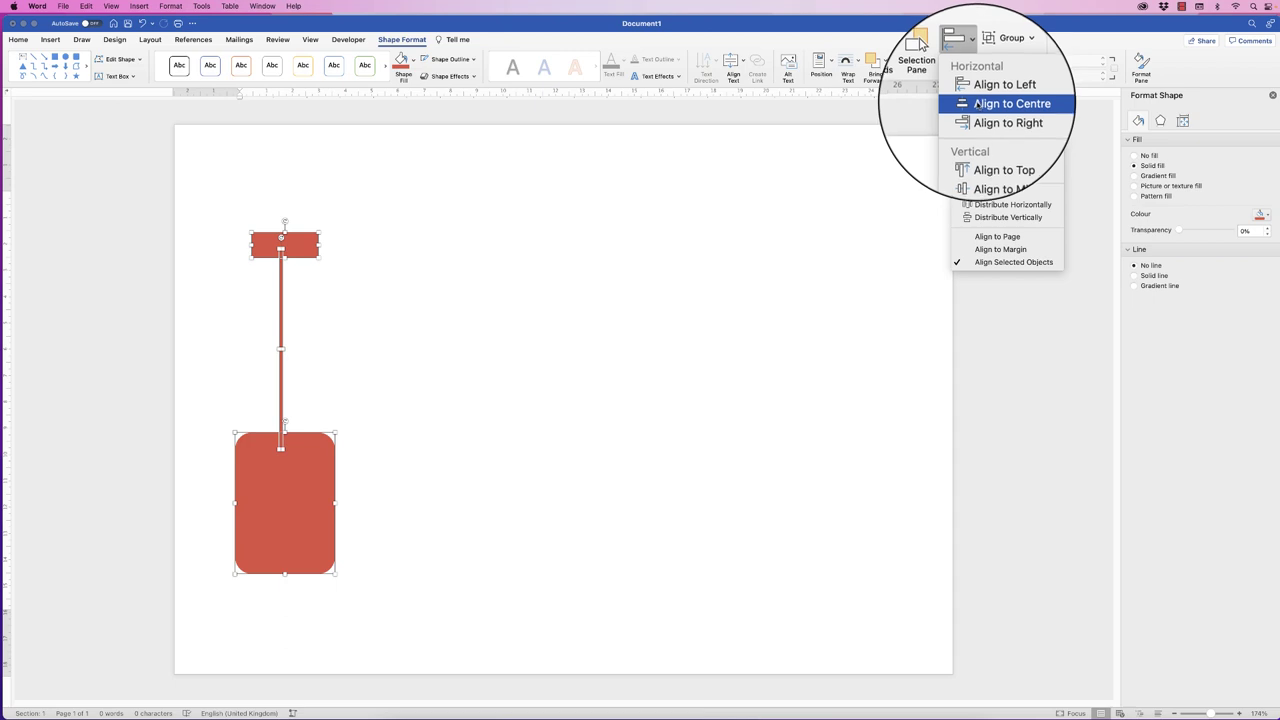
pyautogui.click(977, 103)
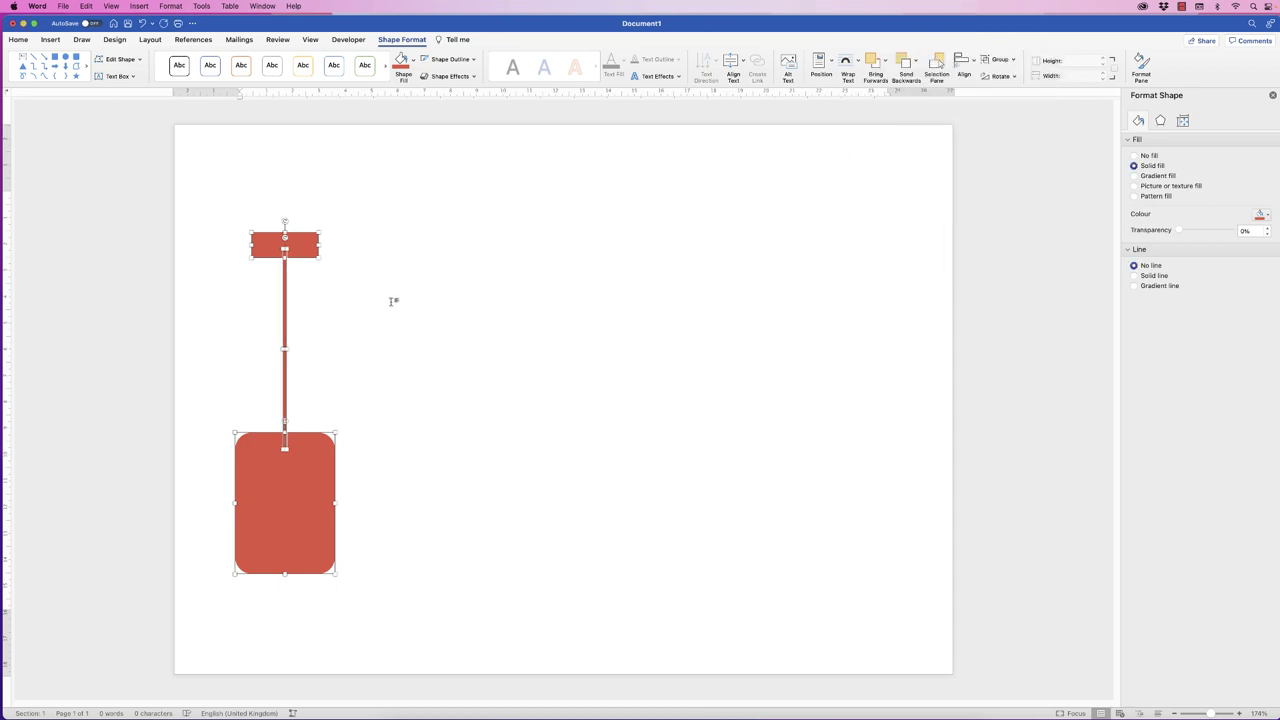
pyautogui.click(400, 414)
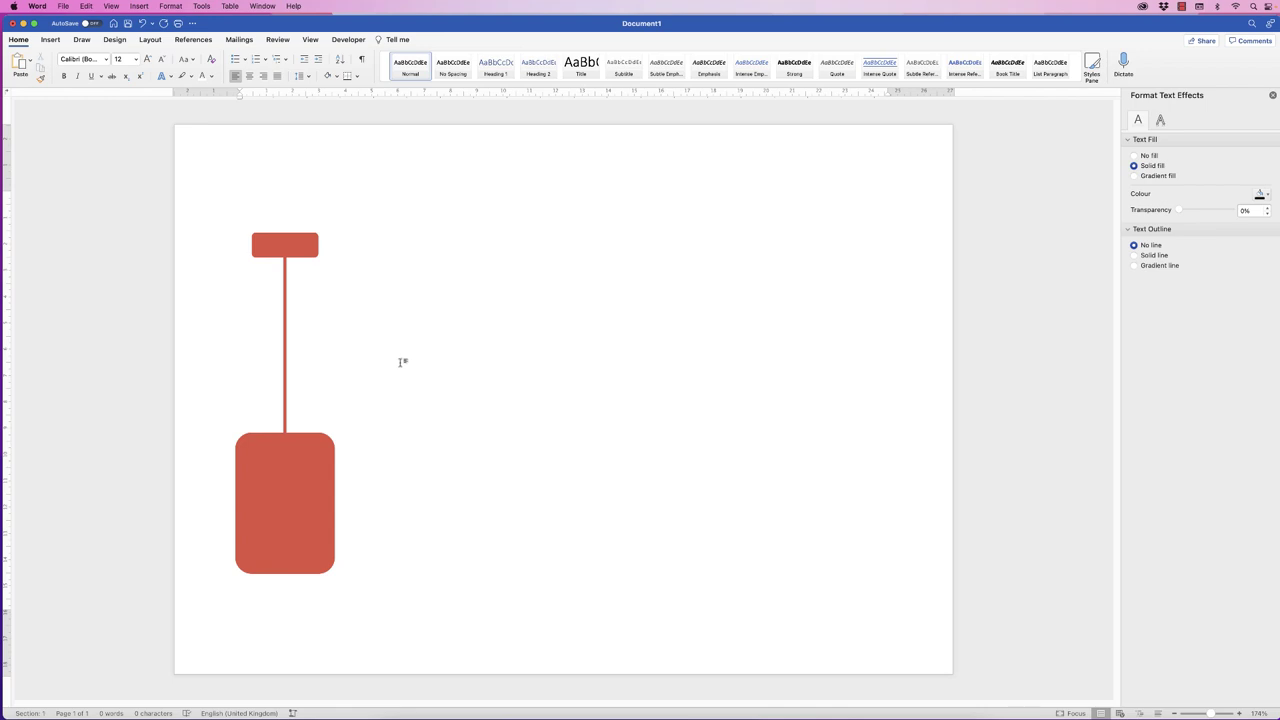
# Draw a text box about 4.45 × 2.97 cm inside the tall red panel.
pyautogui.click(50, 39)
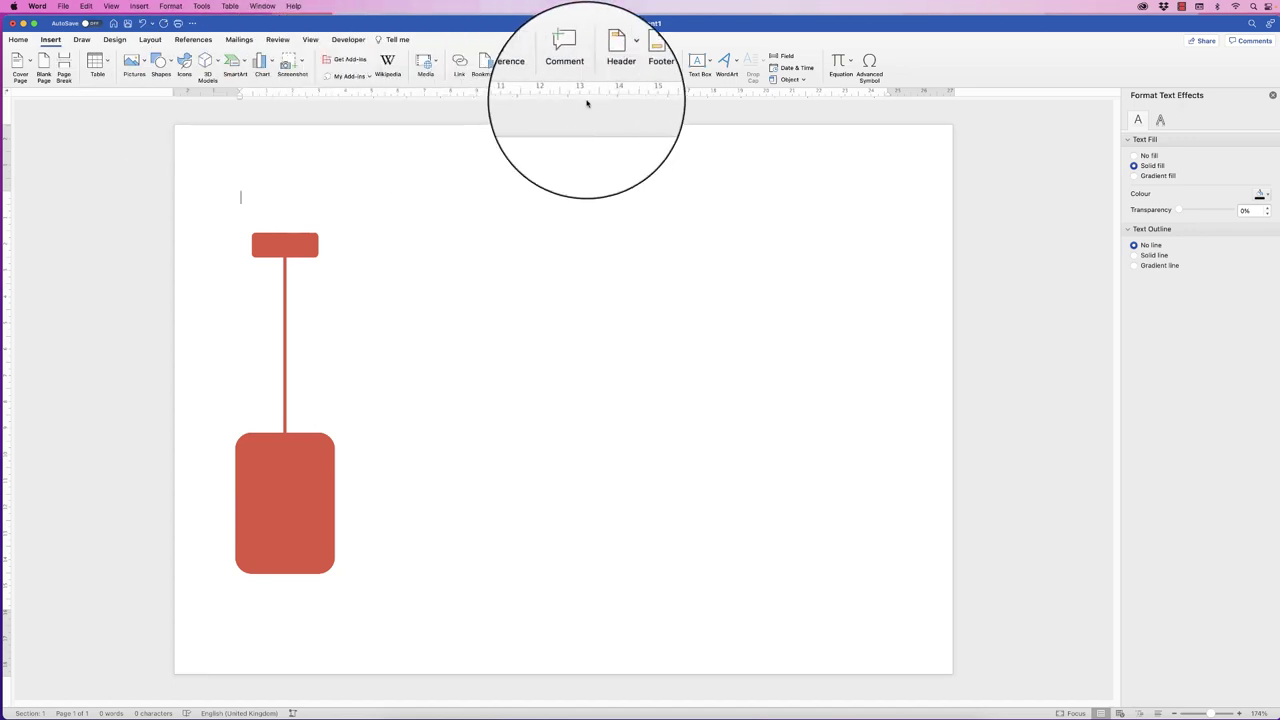
pyautogui.click(710, 61)
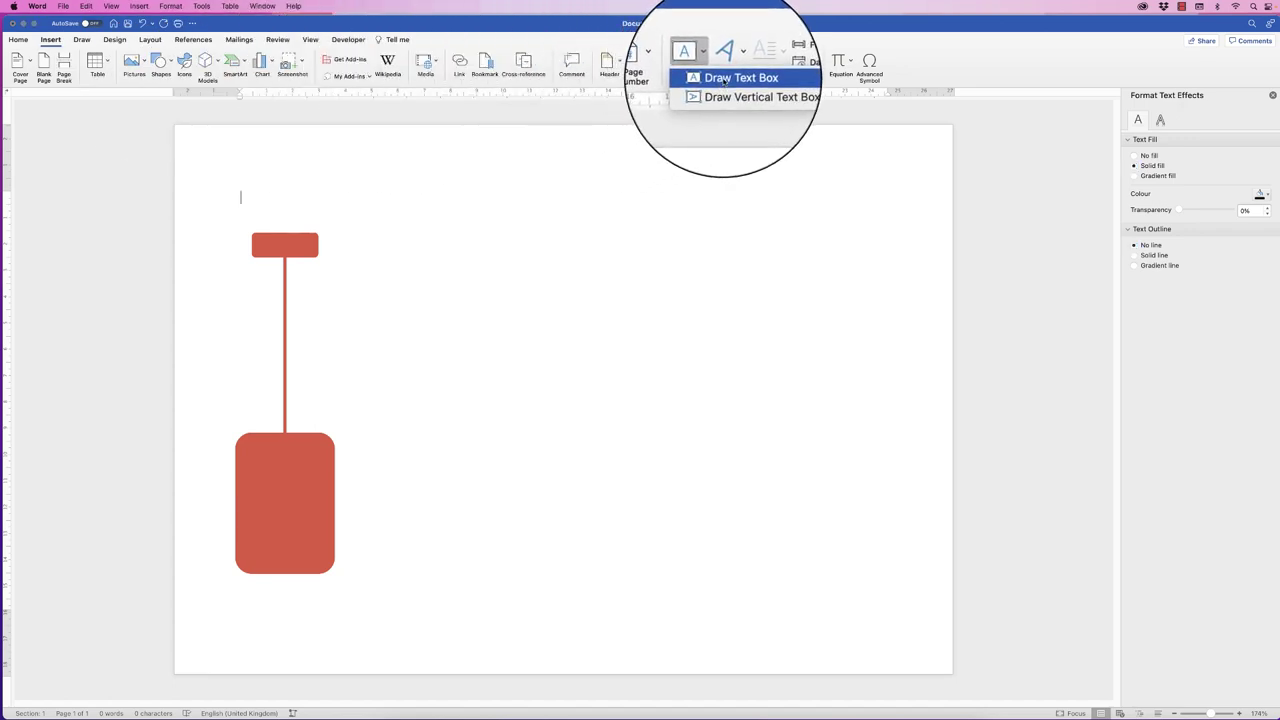
pyautogui.click(735, 86)
pyautogui.moveTo(252, 452); pyautogui.dragTo(324, 557)
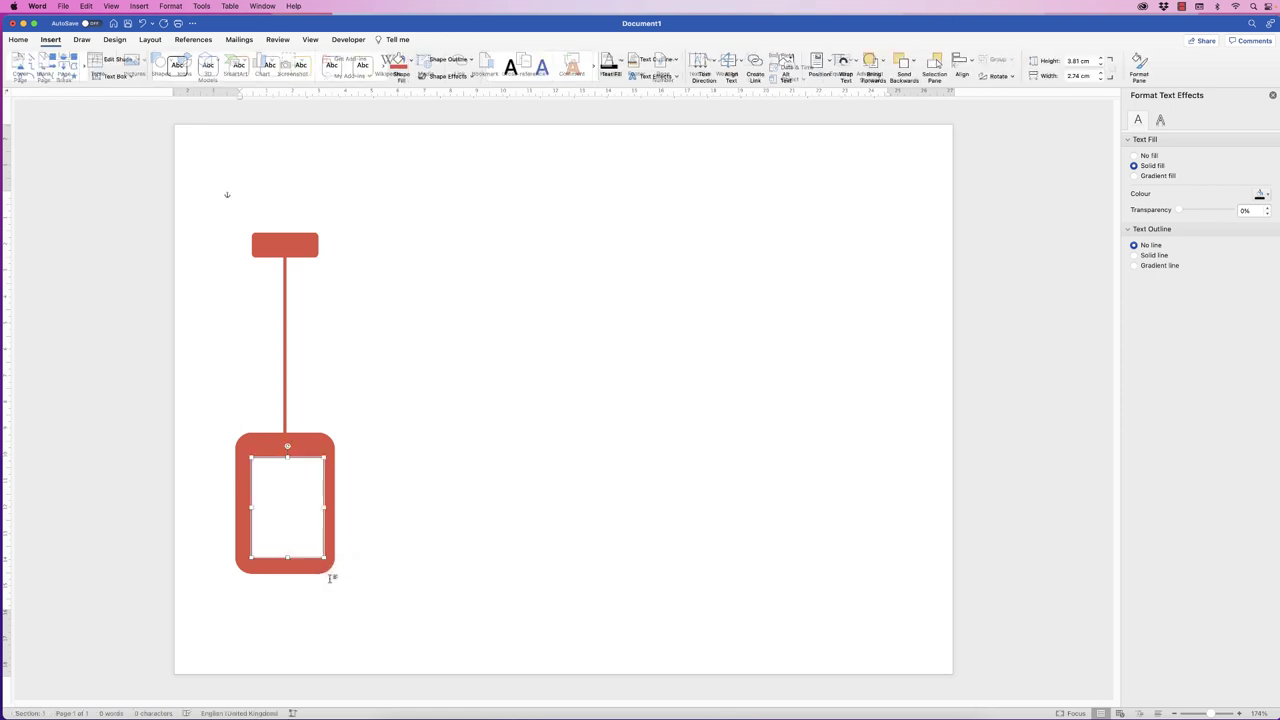
pyautogui.moveTo(251, 455); pyautogui.dragTo(245, 440)
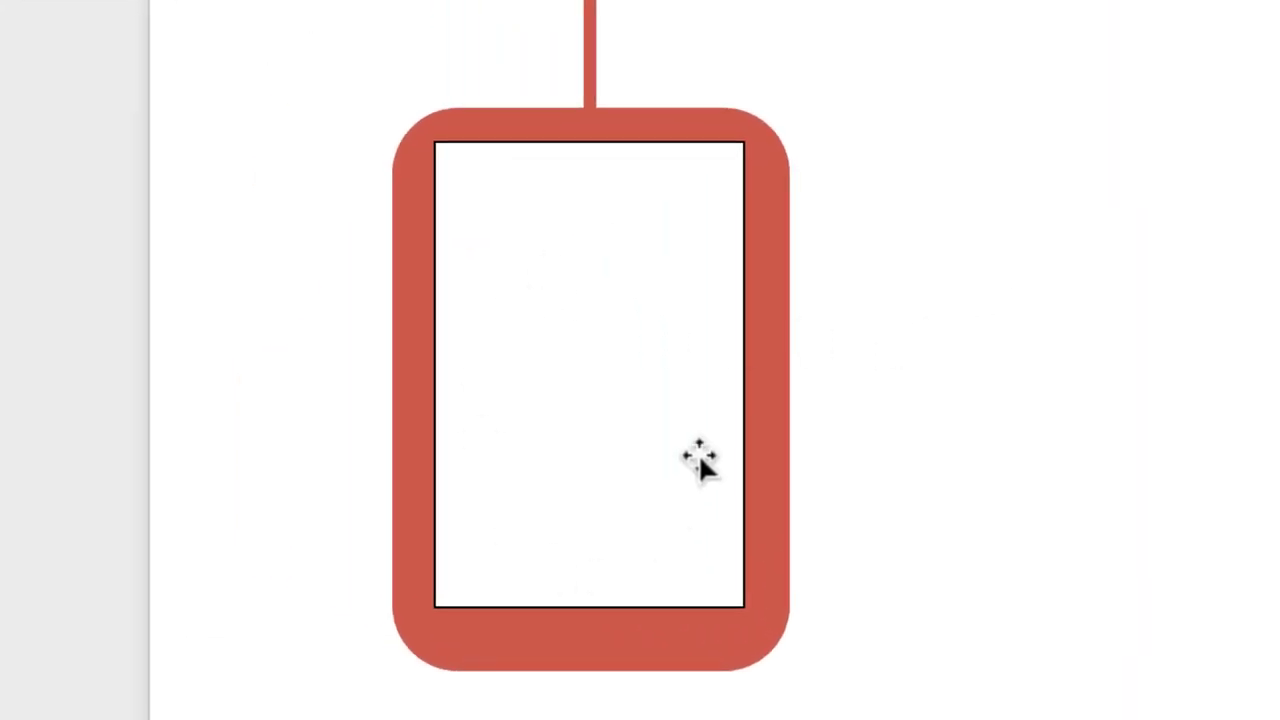
pyautogui.click(590, 292)
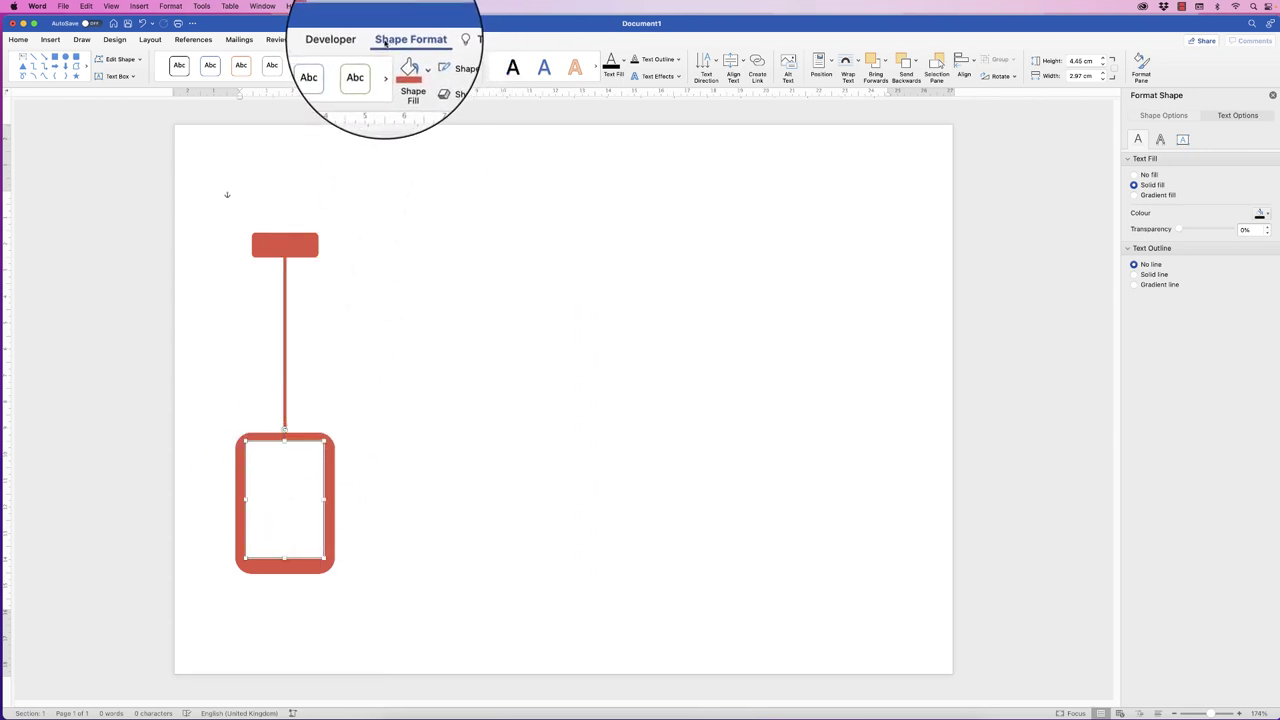
pyautogui.click(474, 61)
# Give the text box no outline and a red fill, then paste the sample video paragraph.
pyautogui.click(468, 84)
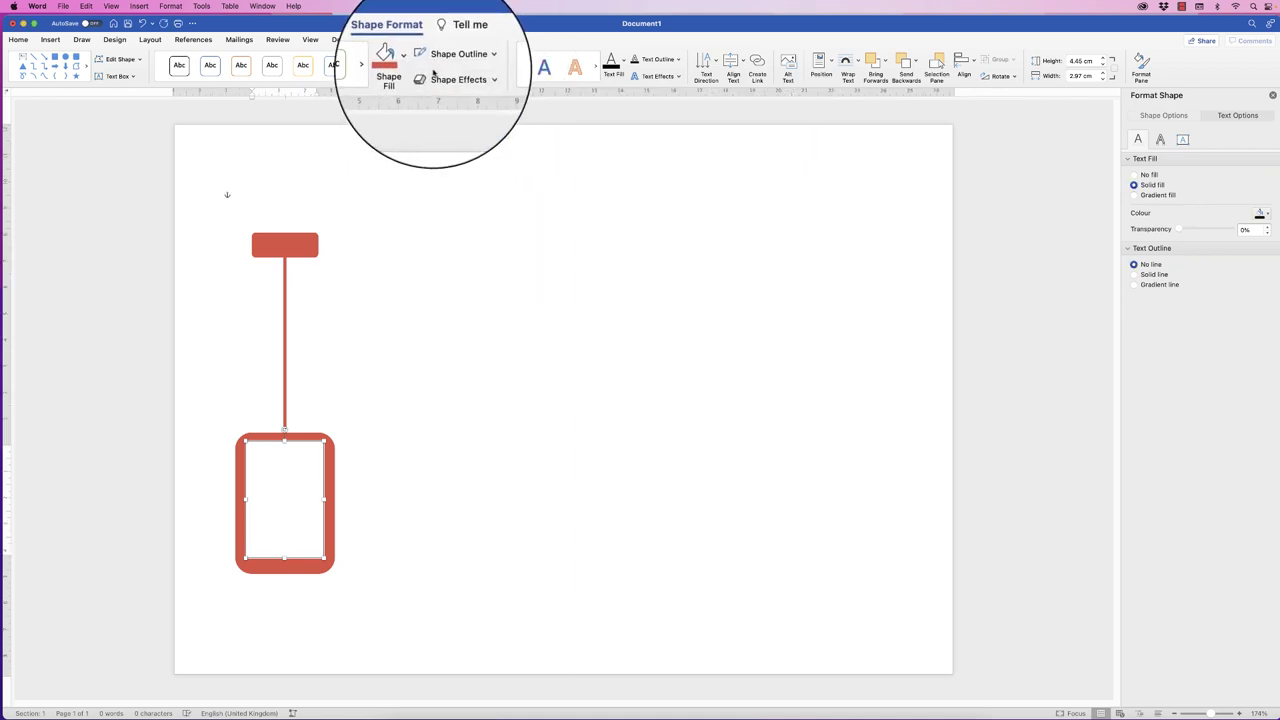
pyautogui.click(402, 62)
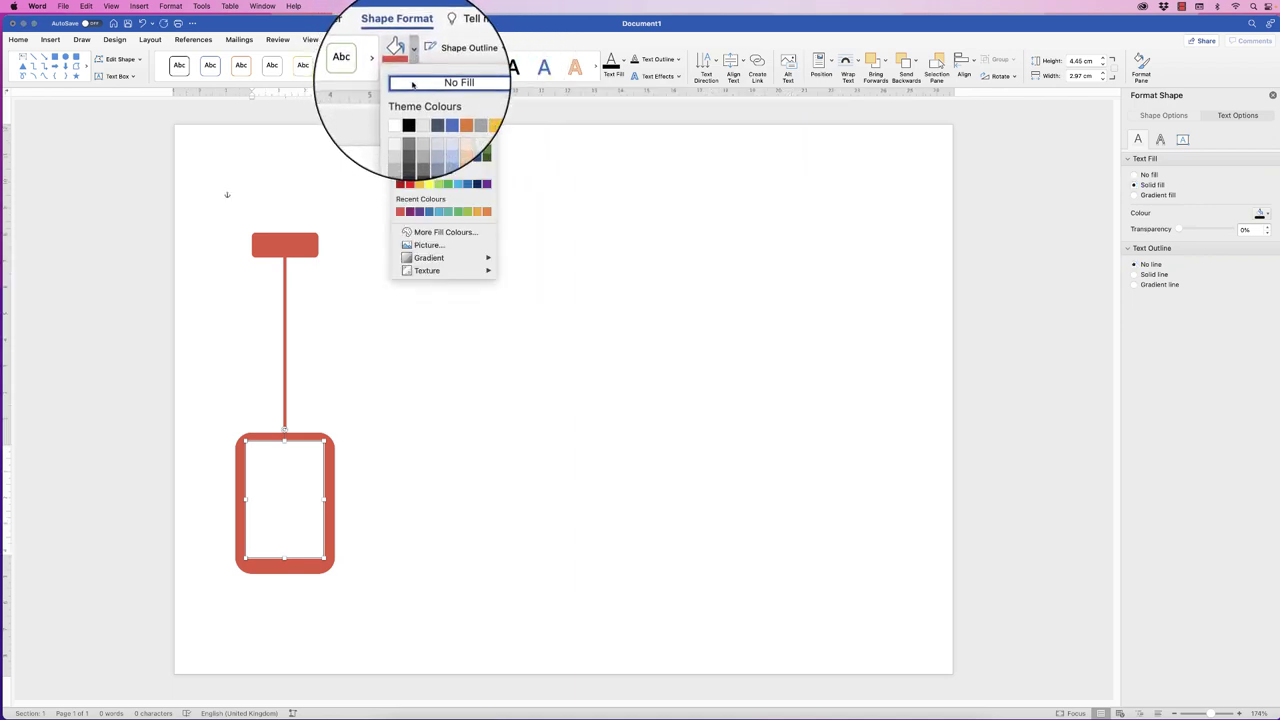
pyautogui.click(395, 157)
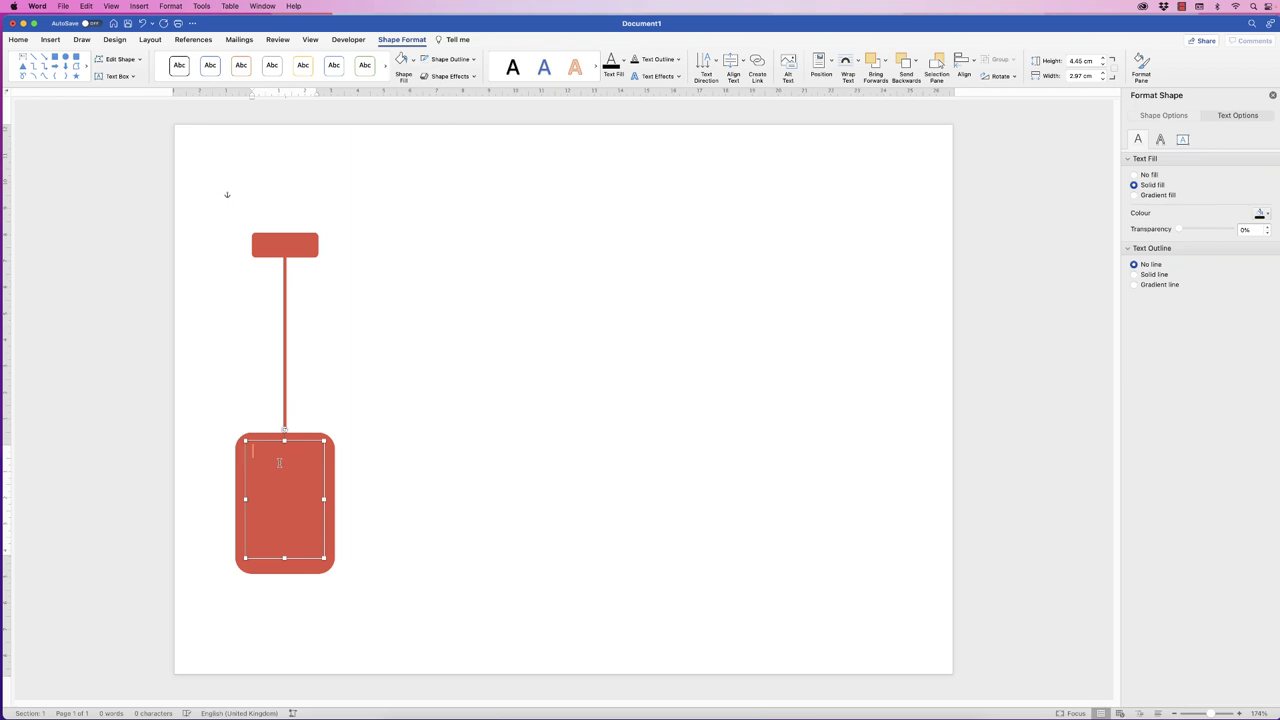
pyautogui.press('super+v')
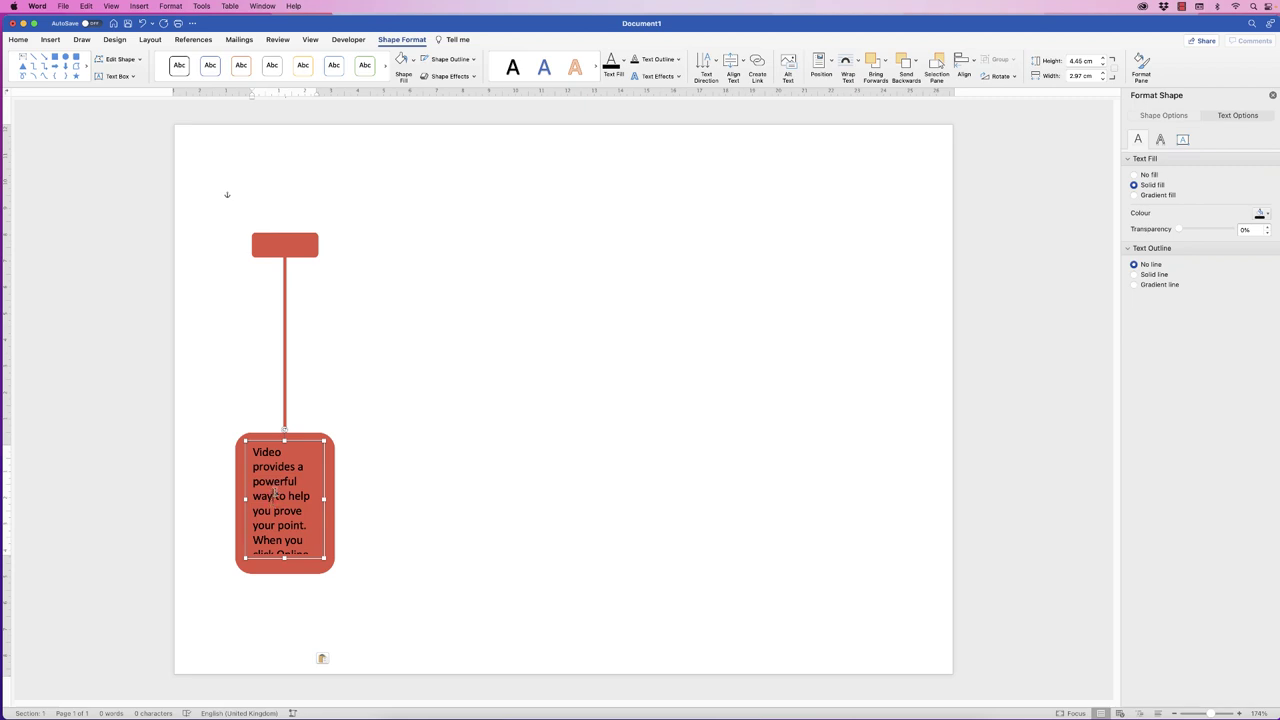
# Reduce the paragraph to font size 9 and centre it.
pyautogui.tripleClick(275, 494)
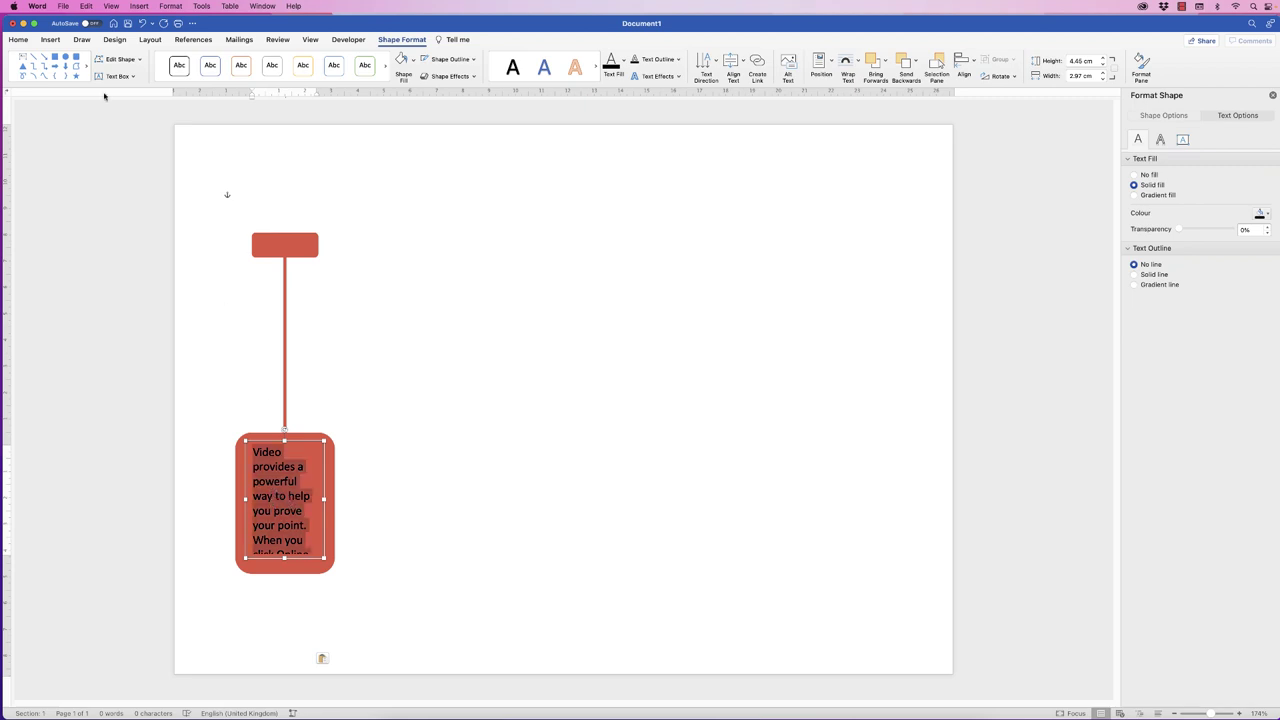
pyautogui.click(18, 39)
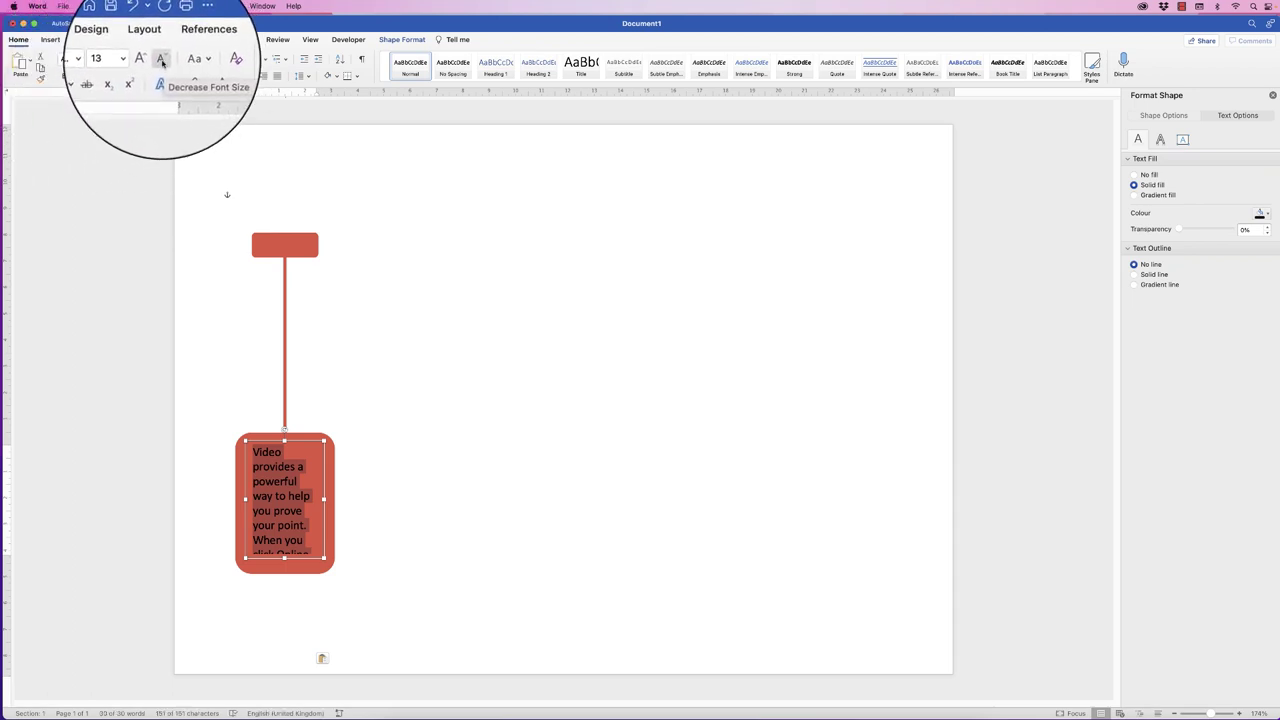
pyautogui.click(162, 62)
pyautogui.click(162, 62)
pyautogui.click(162, 62)
pyautogui.click(162, 62)
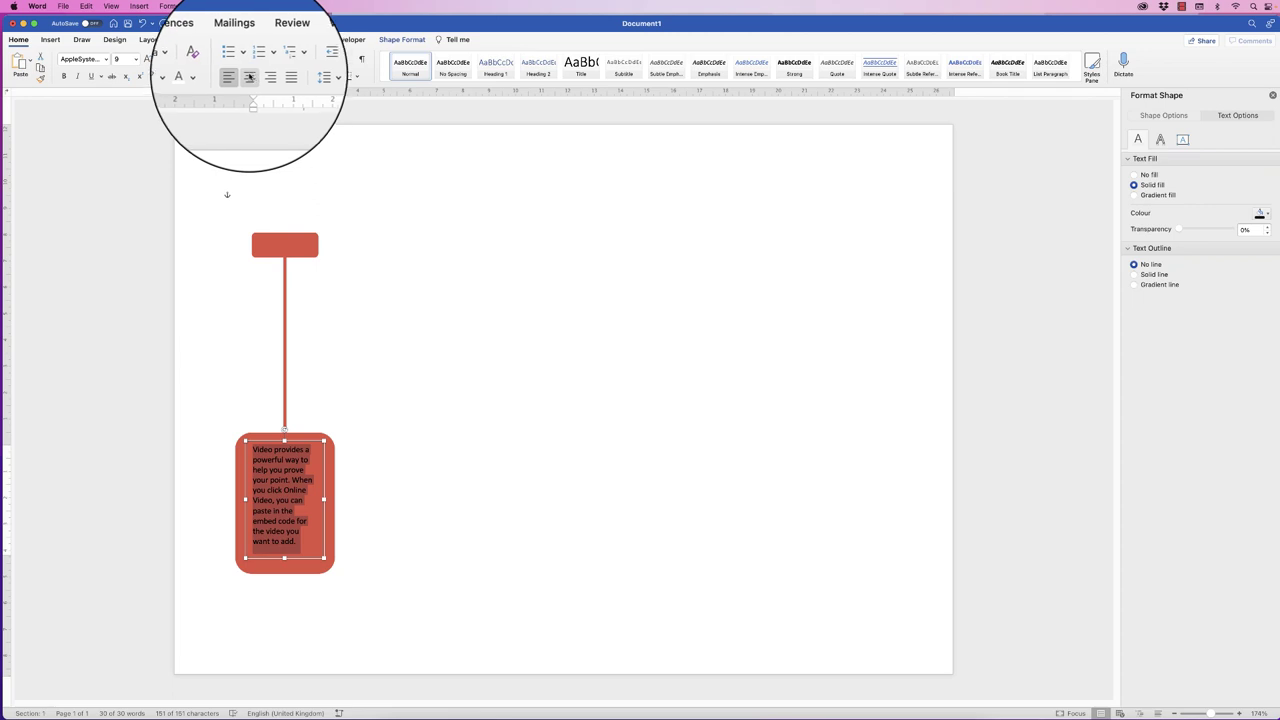
pyautogui.click(250, 77)
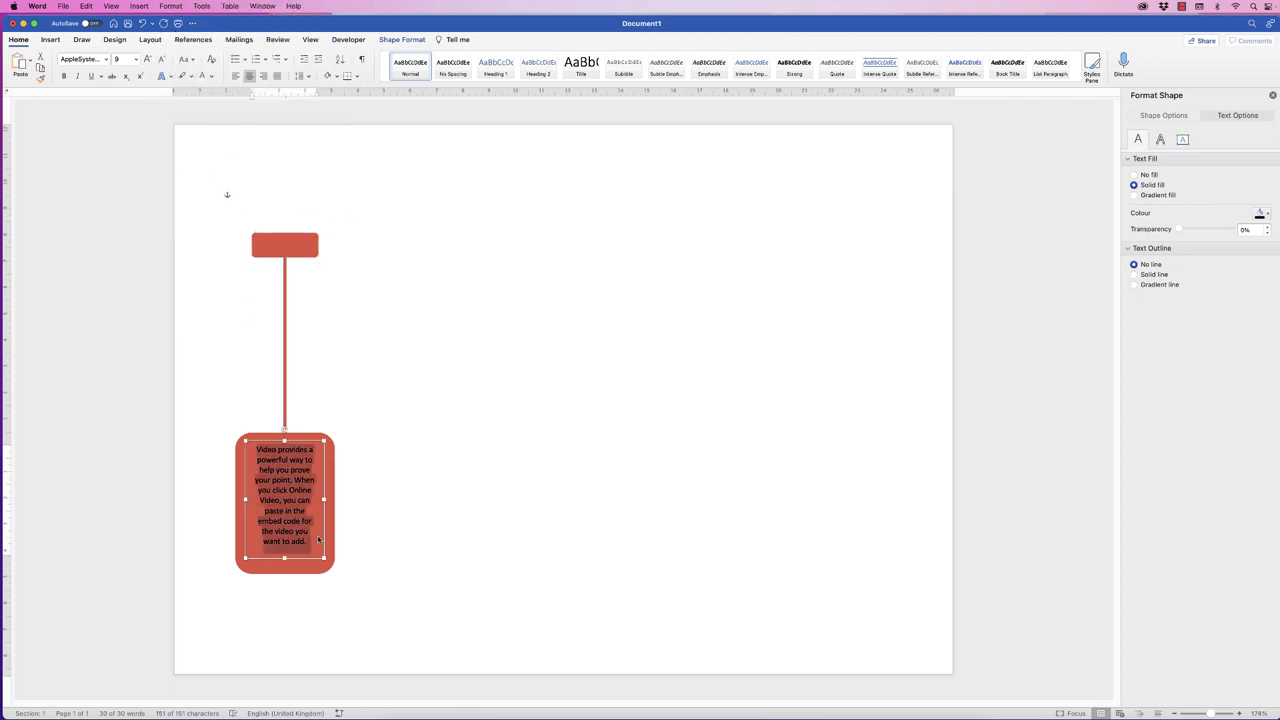
# Widen the text box on both sides and stretch its bottom edge to fit the panel.
pyautogui.moveTo(324, 499)
pyautogui.mouseDown()
pyautogui.moveTo(362, 500)
pyautogui.moveTo(331, 500)
pyautogui.mouseUp()
pyautogui.moveTo(245, 499); pyautogui.dragTo(239, 499)
pyautogui.moveTo(285, 557); pyautogui.dragTo(286, 553)
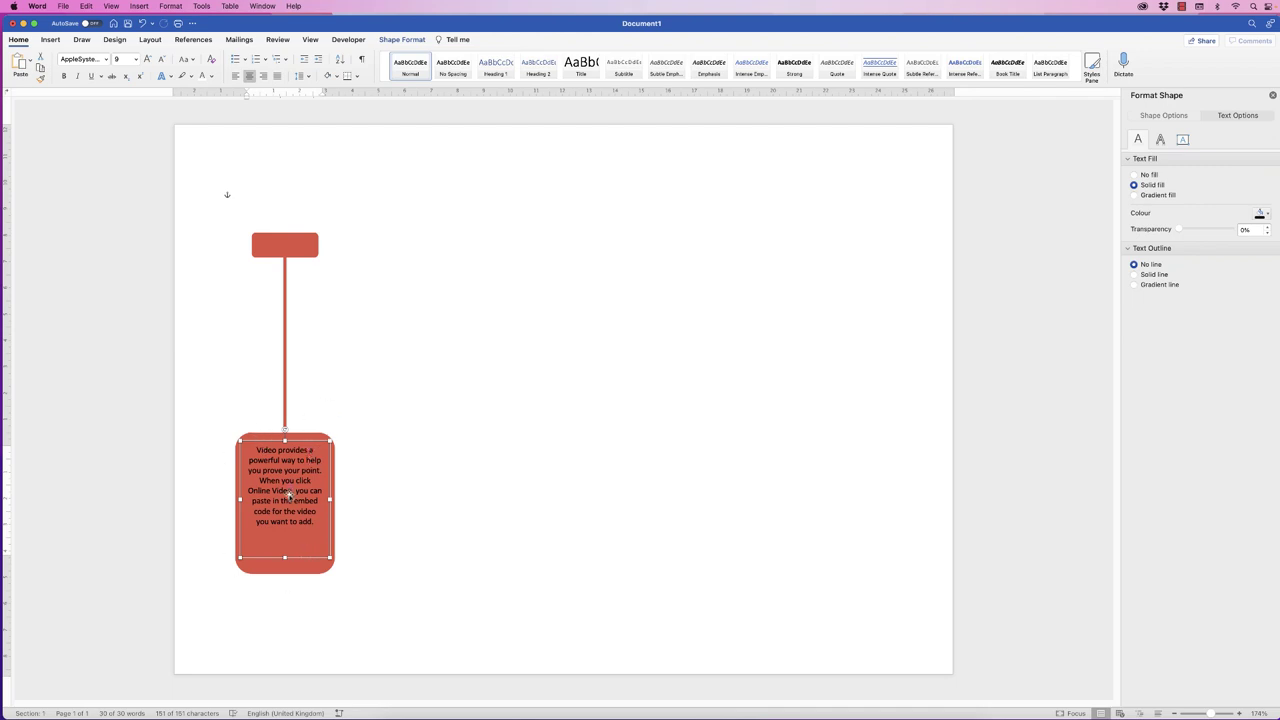
pyautogui.click(283, 530)
pyautogui.click(1144, 116)
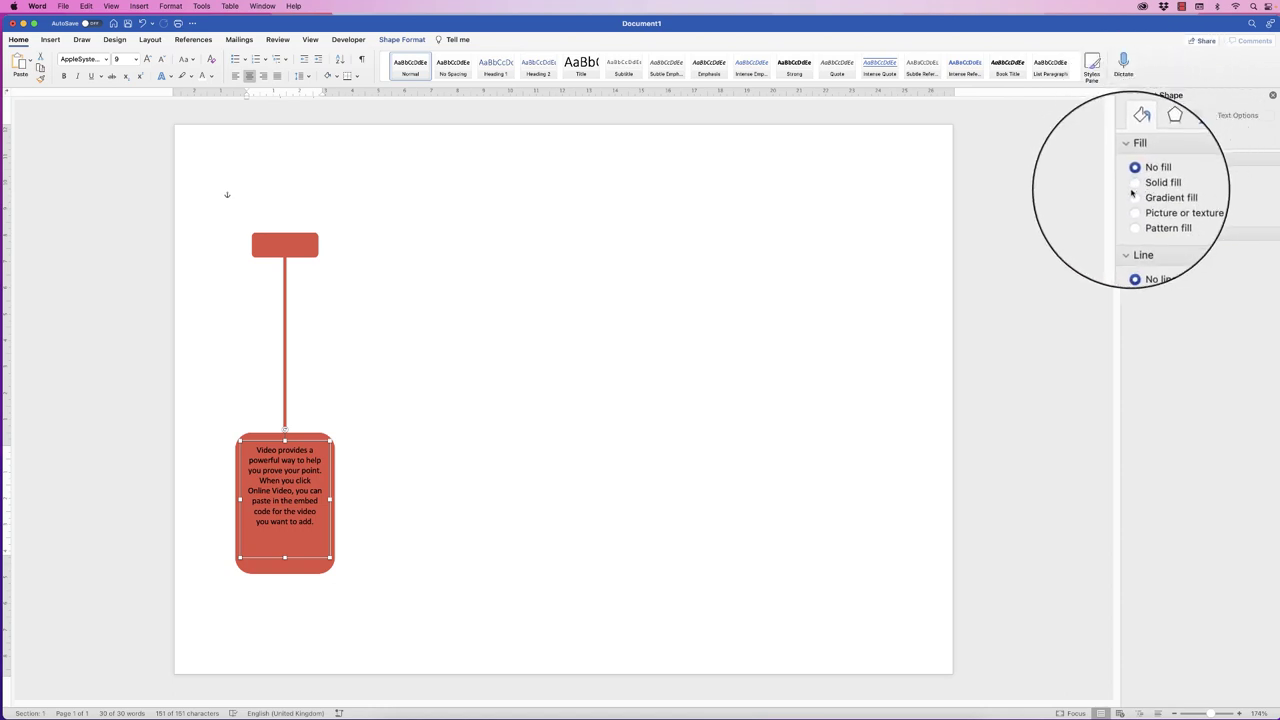
pyautogui.click(1134, 185)
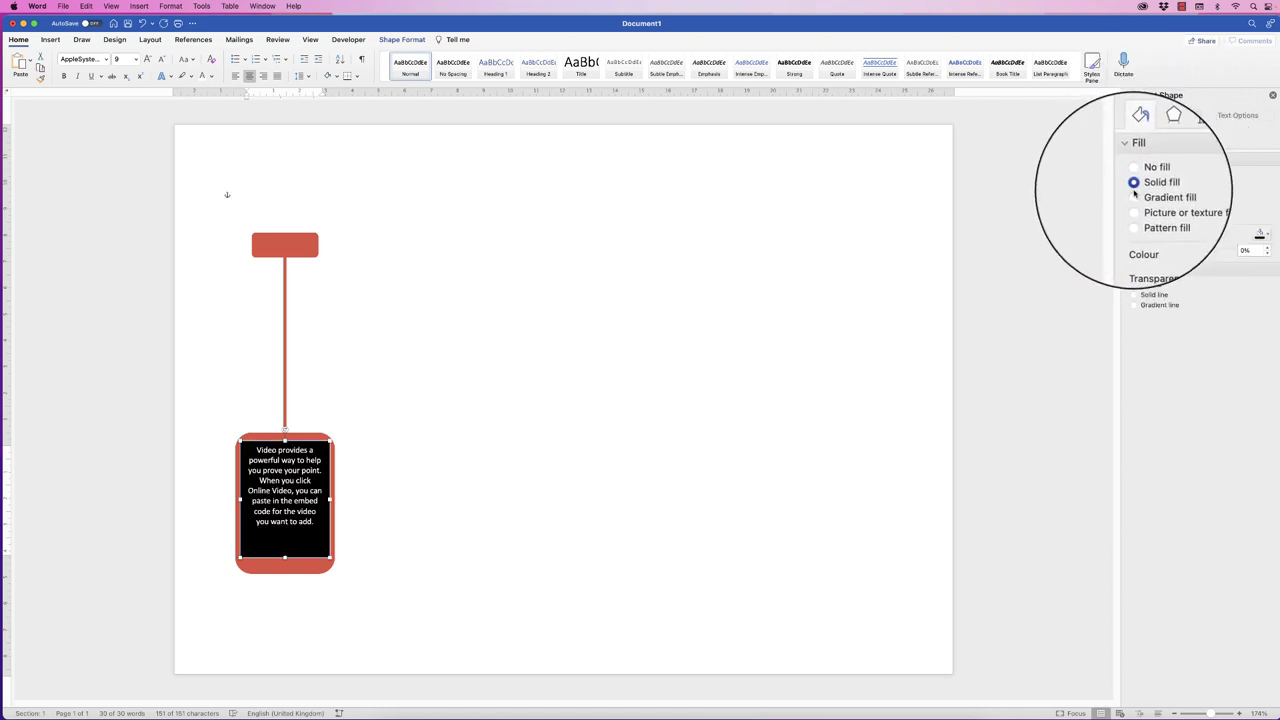
pyautogui.click(357, 466)
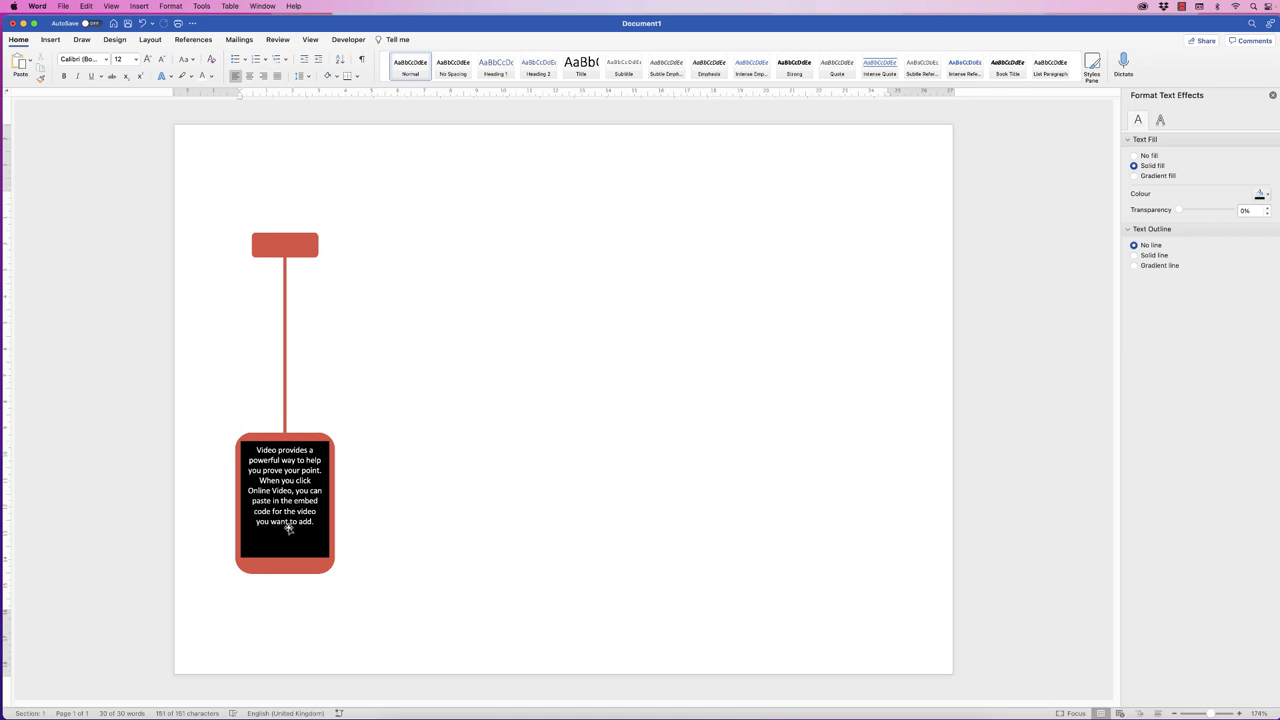
pyautogui.click(287, 472)
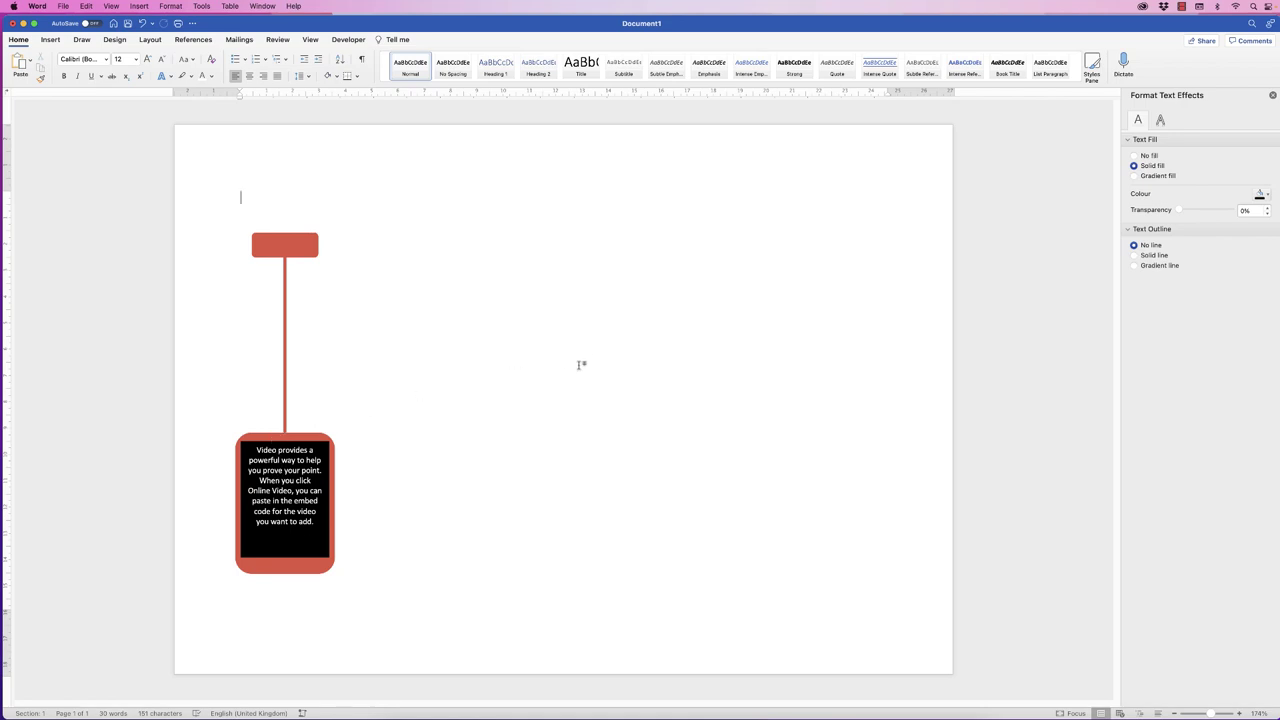
pyautogui.press('super+z')
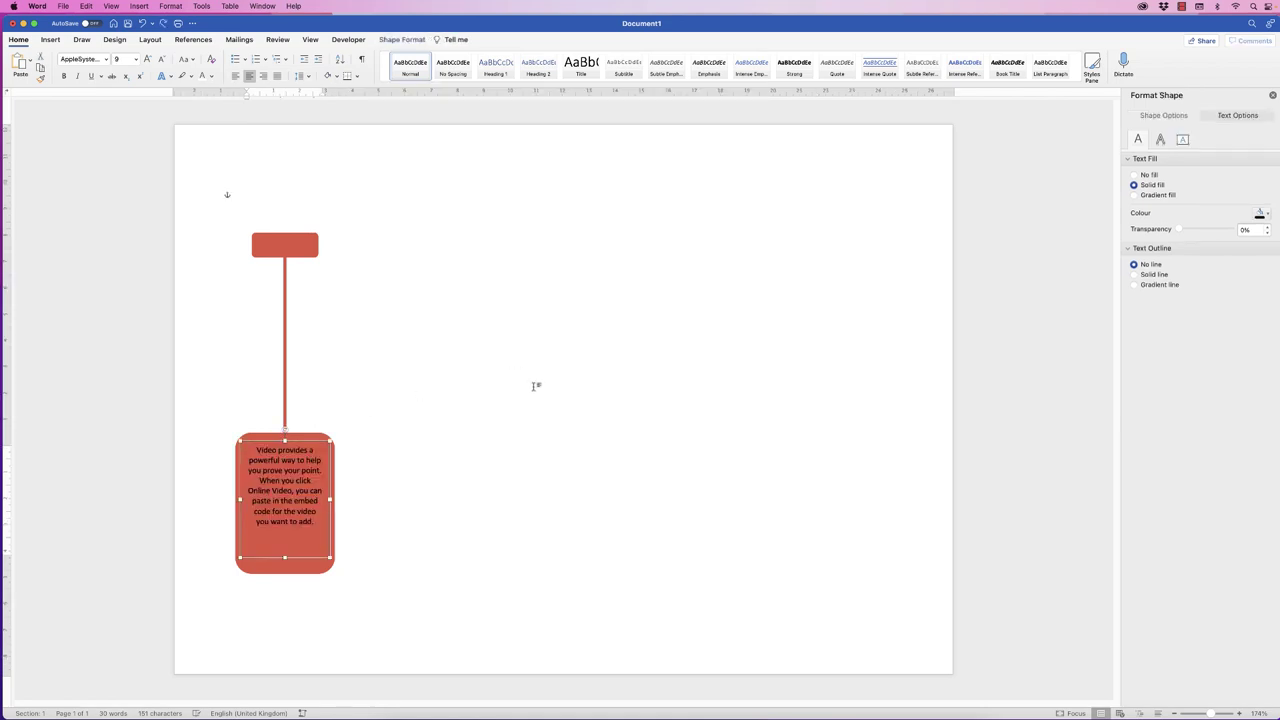
# Set the panel text to size 10 and add a 'TITLE OF BOX' line before 'Video'.
pyautogui.click(297, 521)
pyautogui.press('super+a')
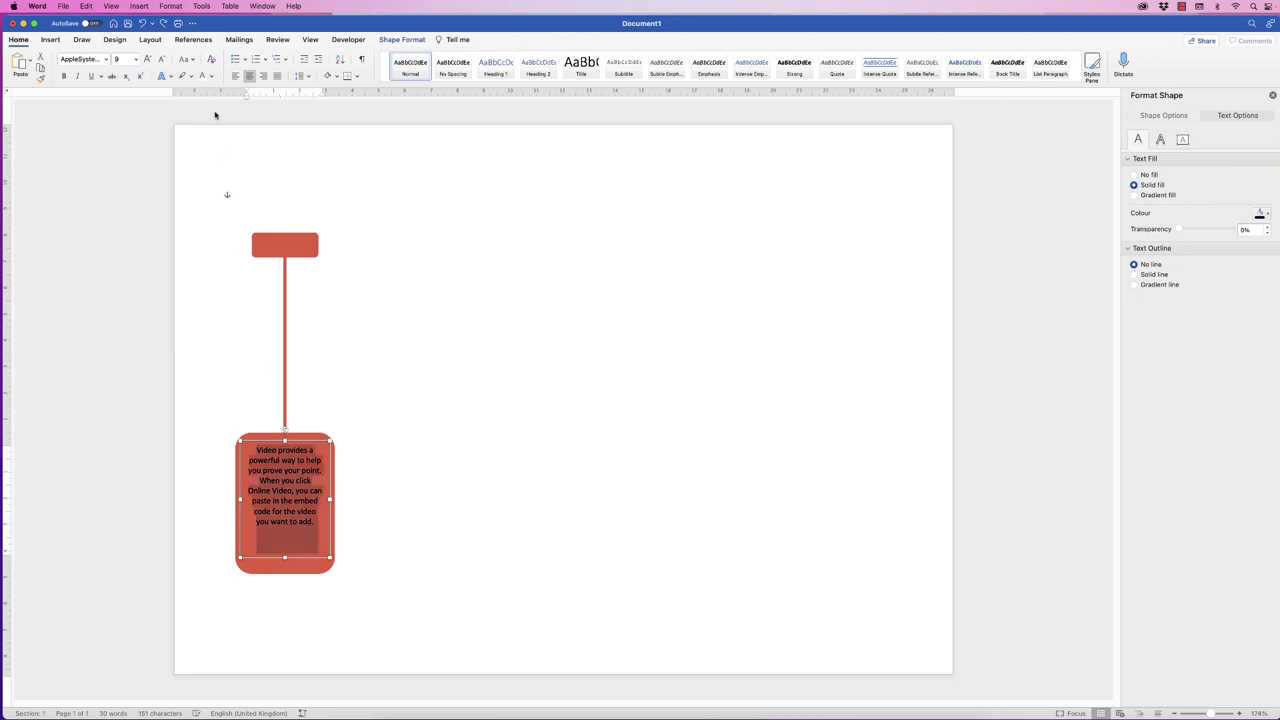
pyautogui.click(147, 59)
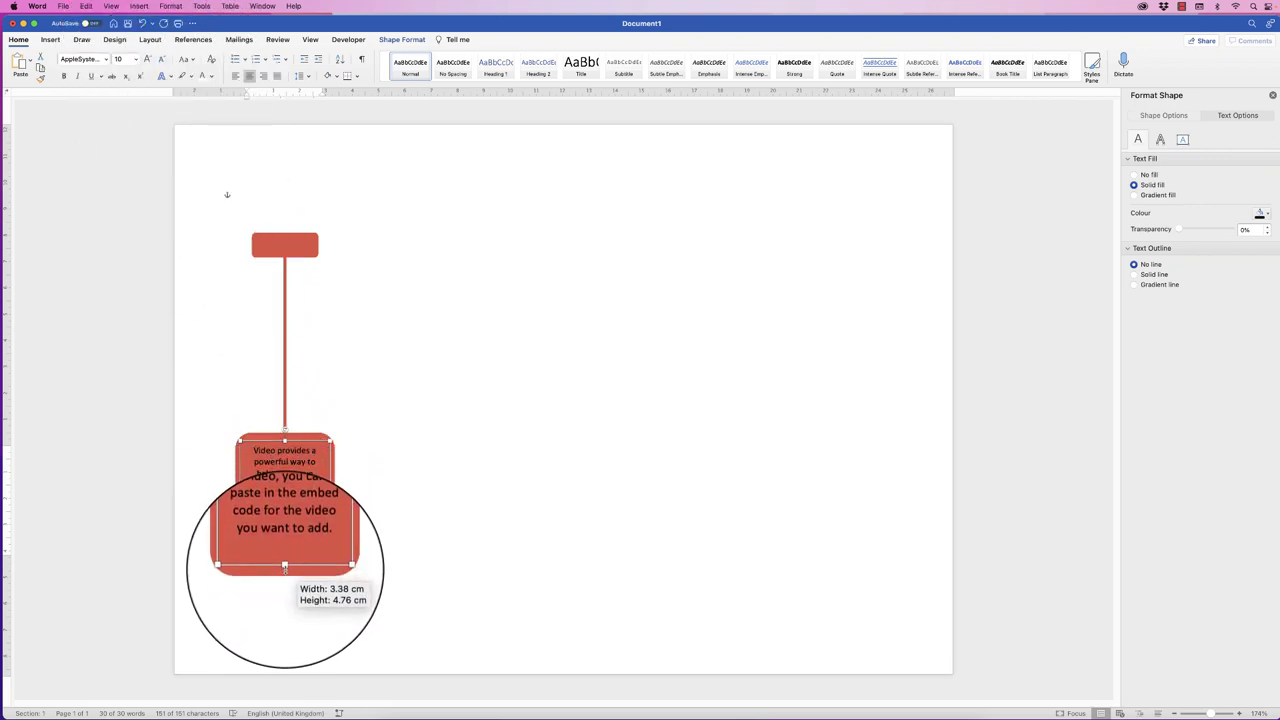
pyautogui.click(257, 461)
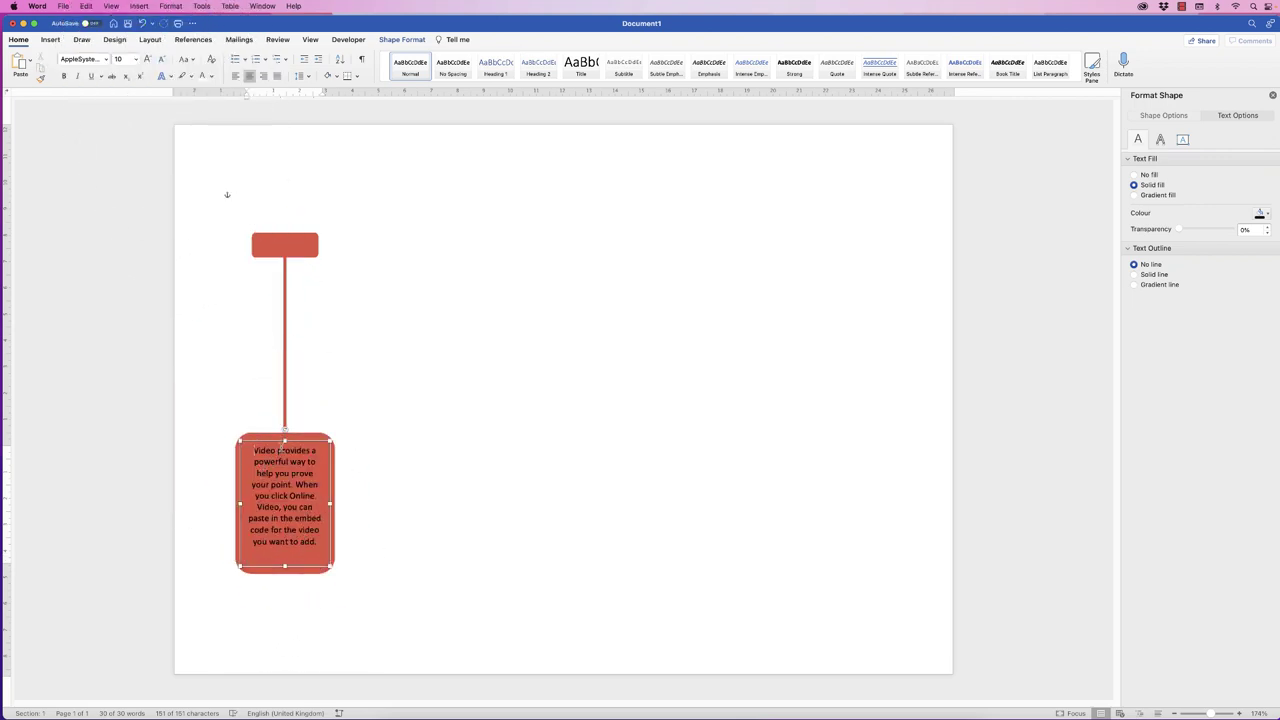
pyautogui.press('Return')
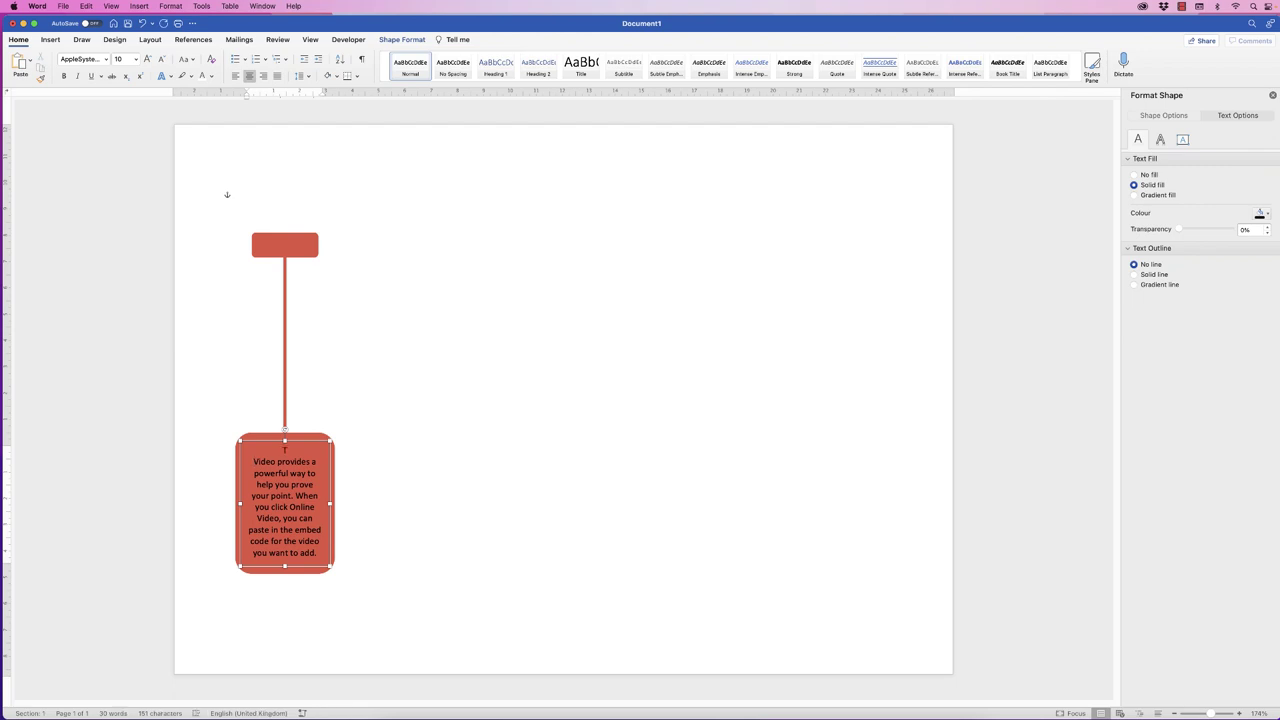
pyautogui.write('TITLE OF BOX')
pyautogui.moveTo(309, 449); pyautogui.dragTo(259, 450)
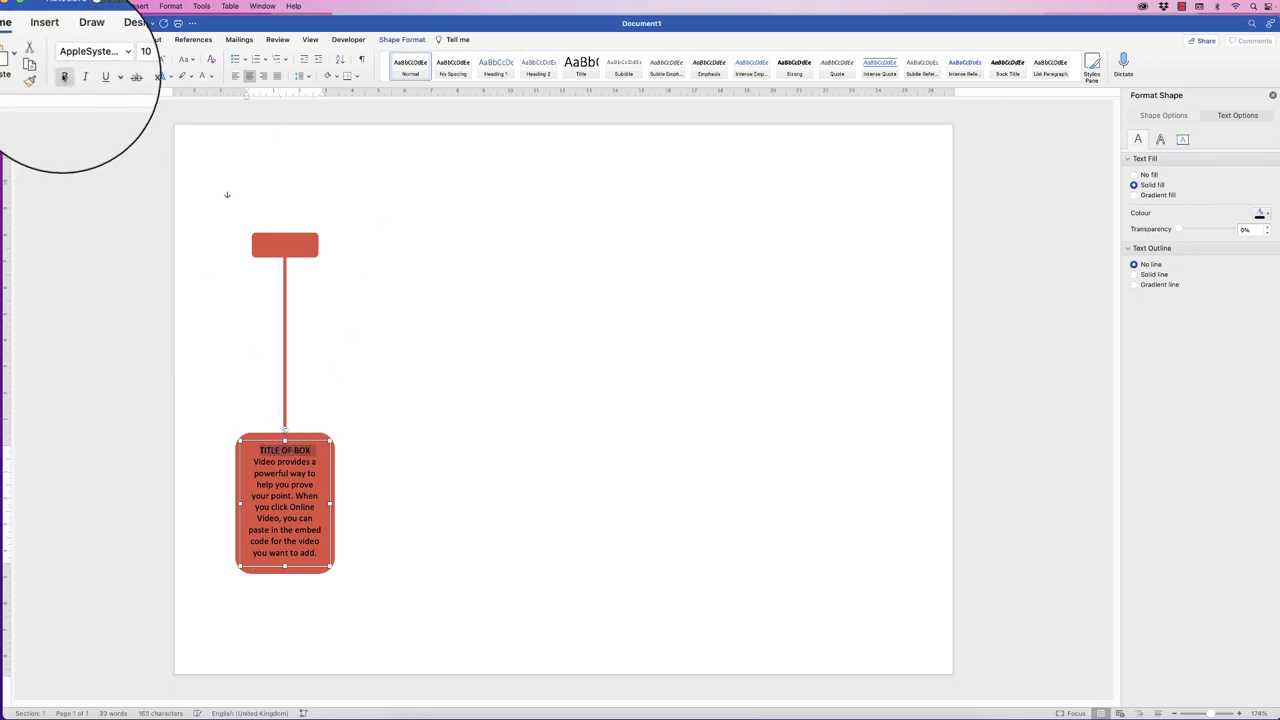
# Bold the heading, add a blank line after it, and lengthen the box to 5.07 cm.
pyautogui.click(64, 75)
pyautogui.click(329, 486)
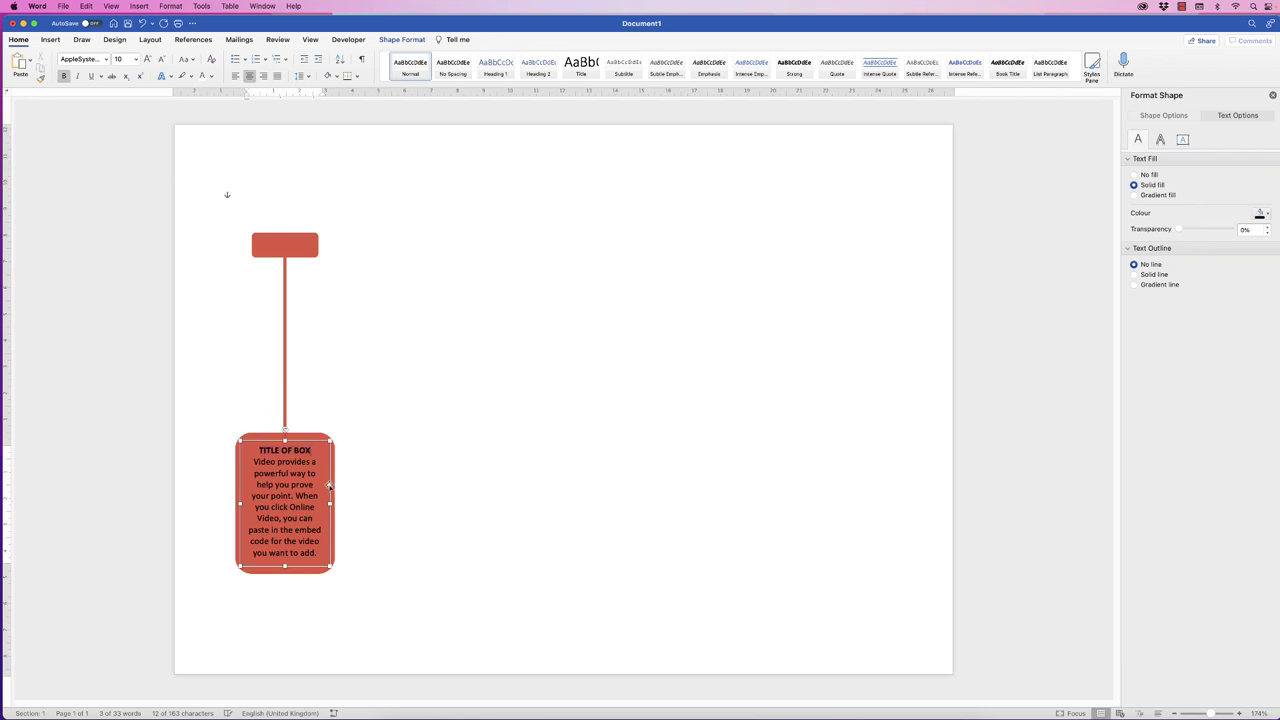
pyautogui.press('Return')
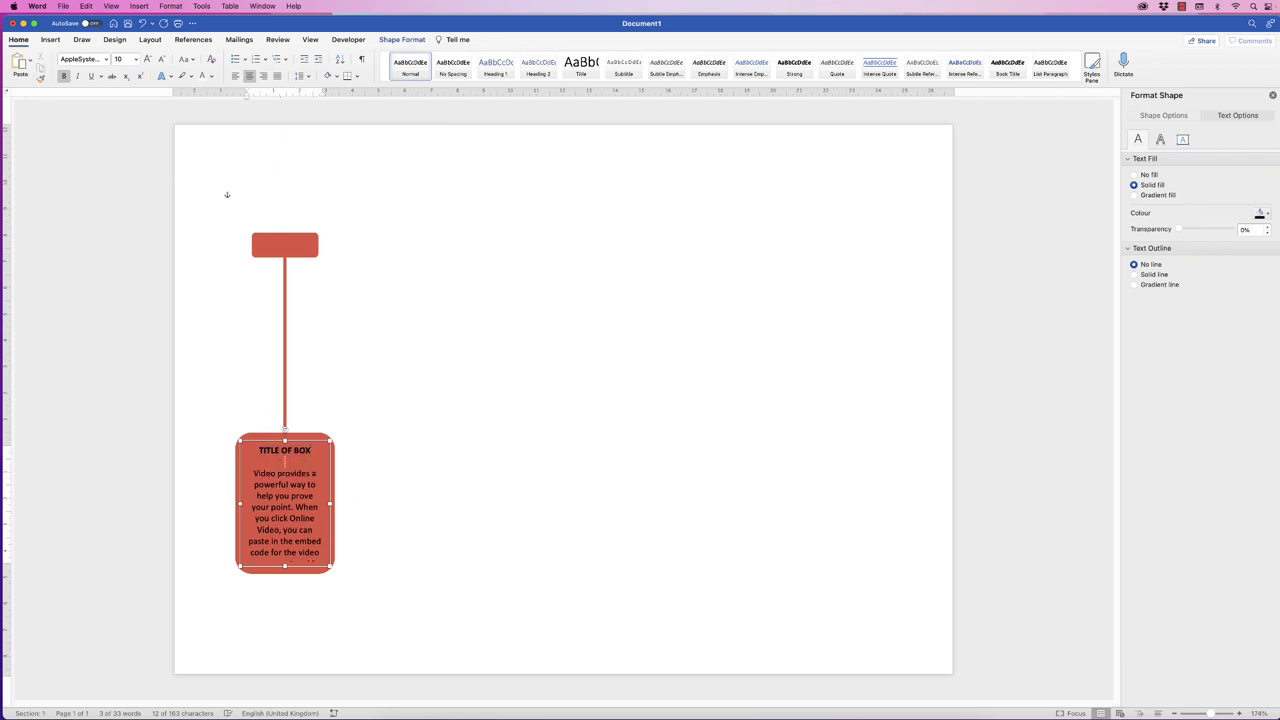
pyautogui.moveTo(285, 566); pyautogui.dragTo(285, 582)
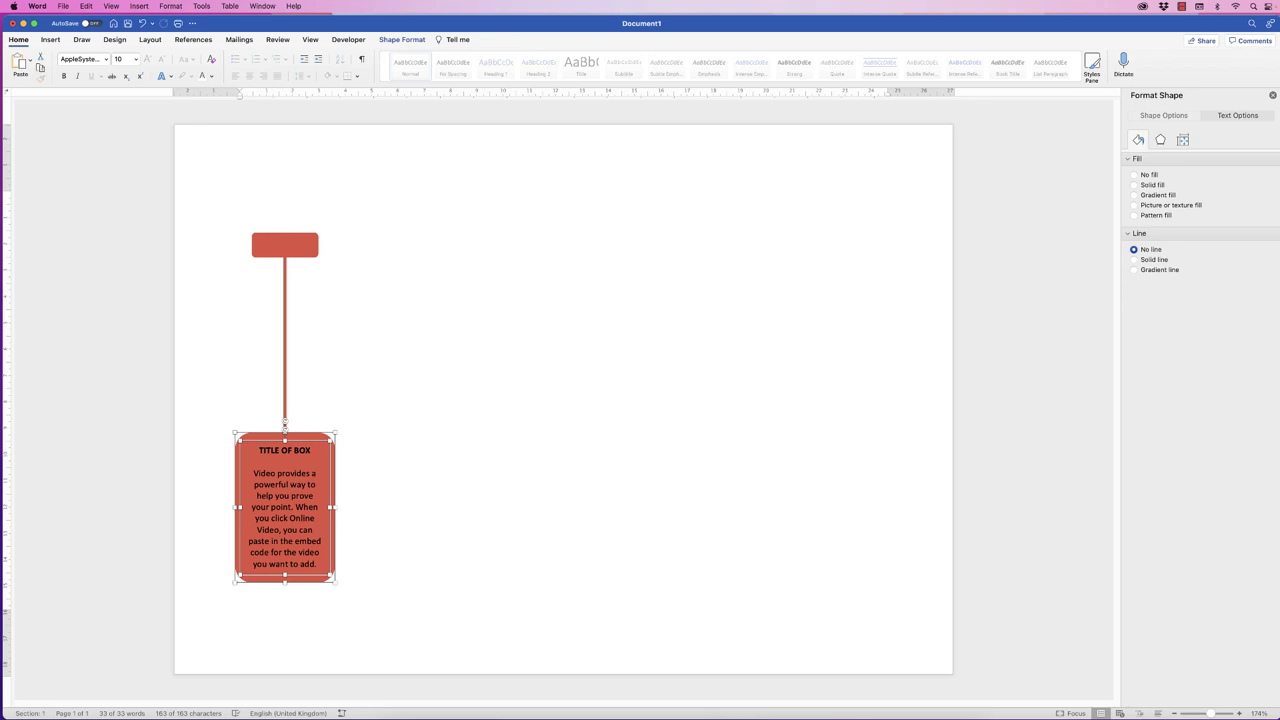
# Align the TITLE OF BOX panel to Centre and Middle on the red tag beneath it.
pyautogui.click(401, 39)
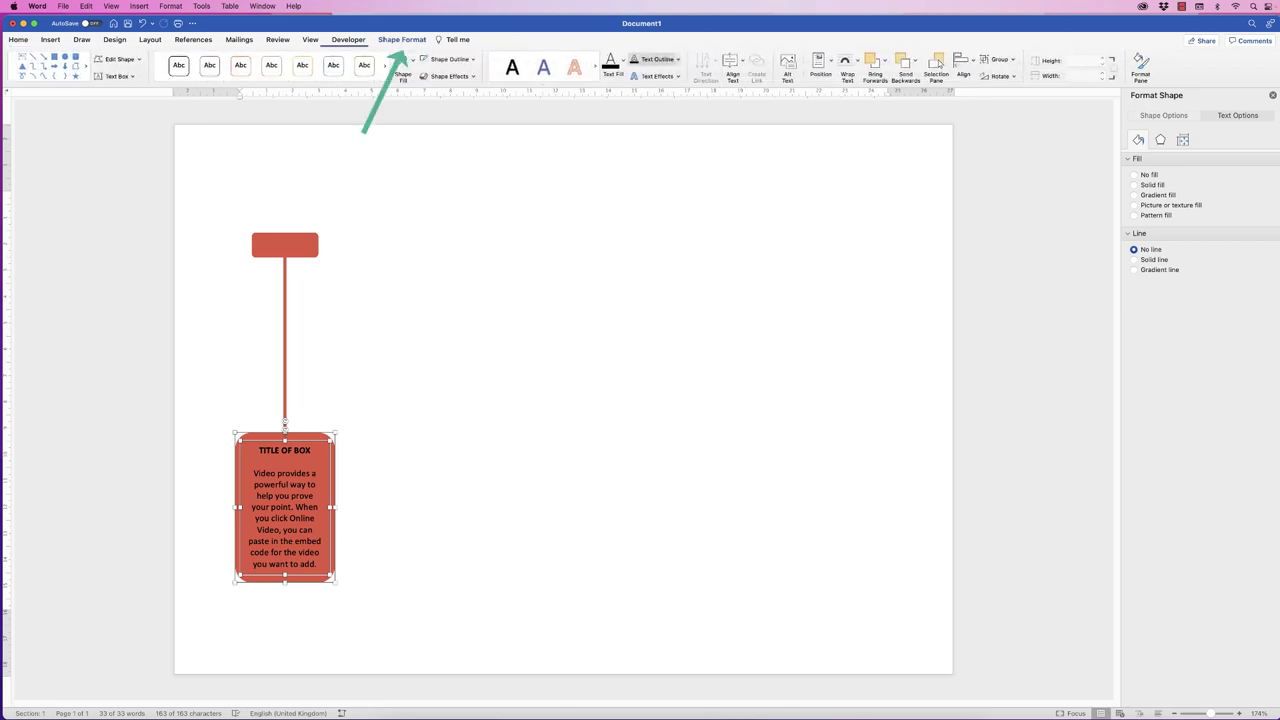
pyautogui.click(961, 62)
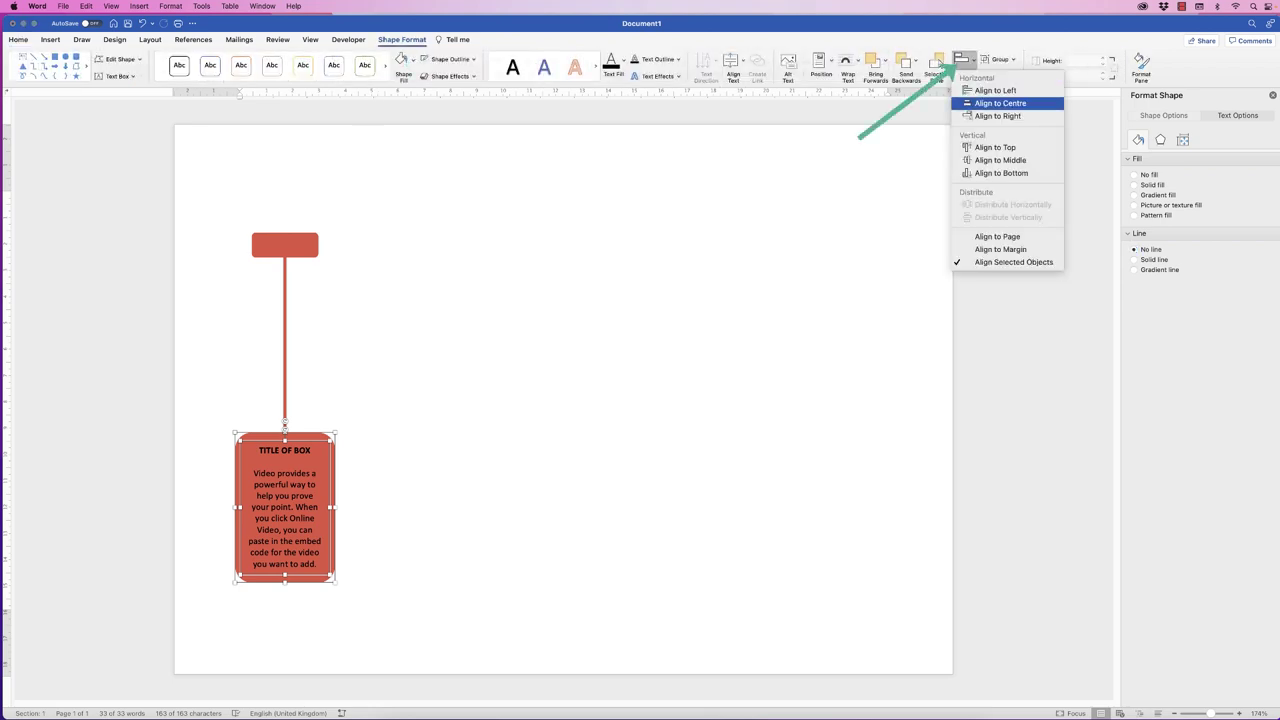
pyautogui.click(1000, 103)
pyautogui.click(961, 62)
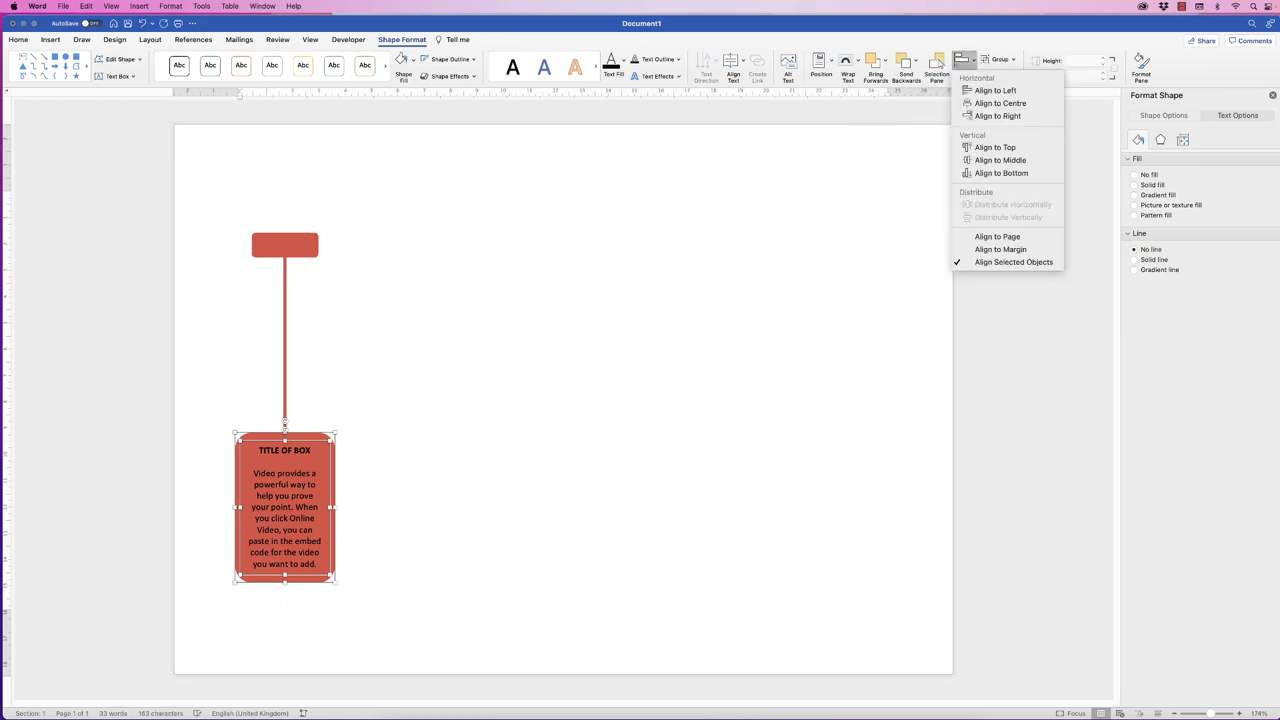
pyautogui.click(1000, 160)
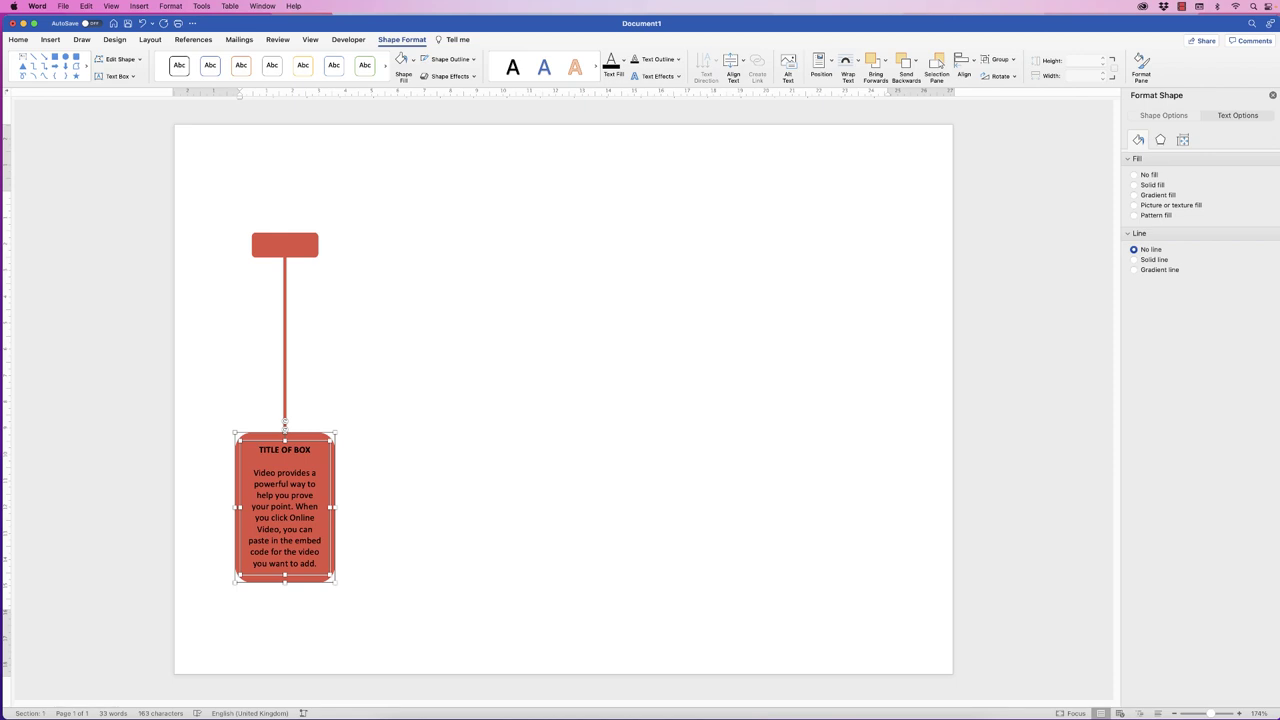
pyautogui.click(243, 194)
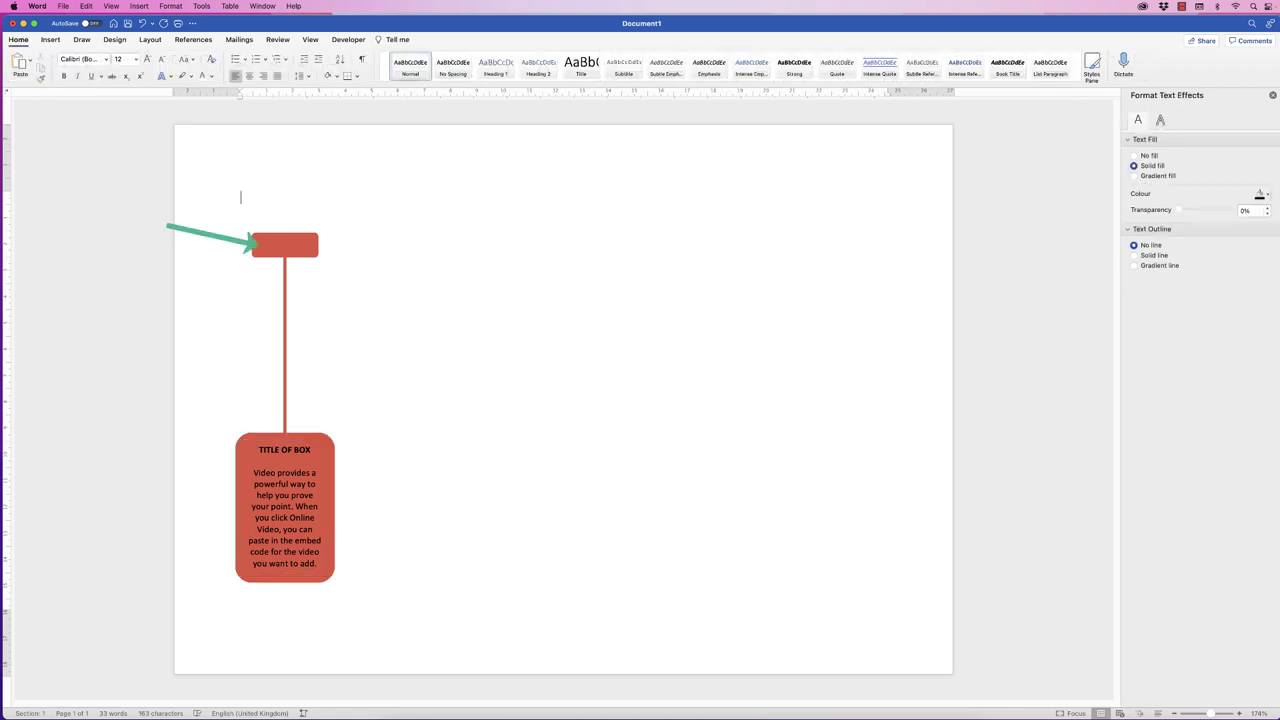
# Select all the text in the TITLE OF BOX panel to colour it white.
pyautogui.click(285, 510)
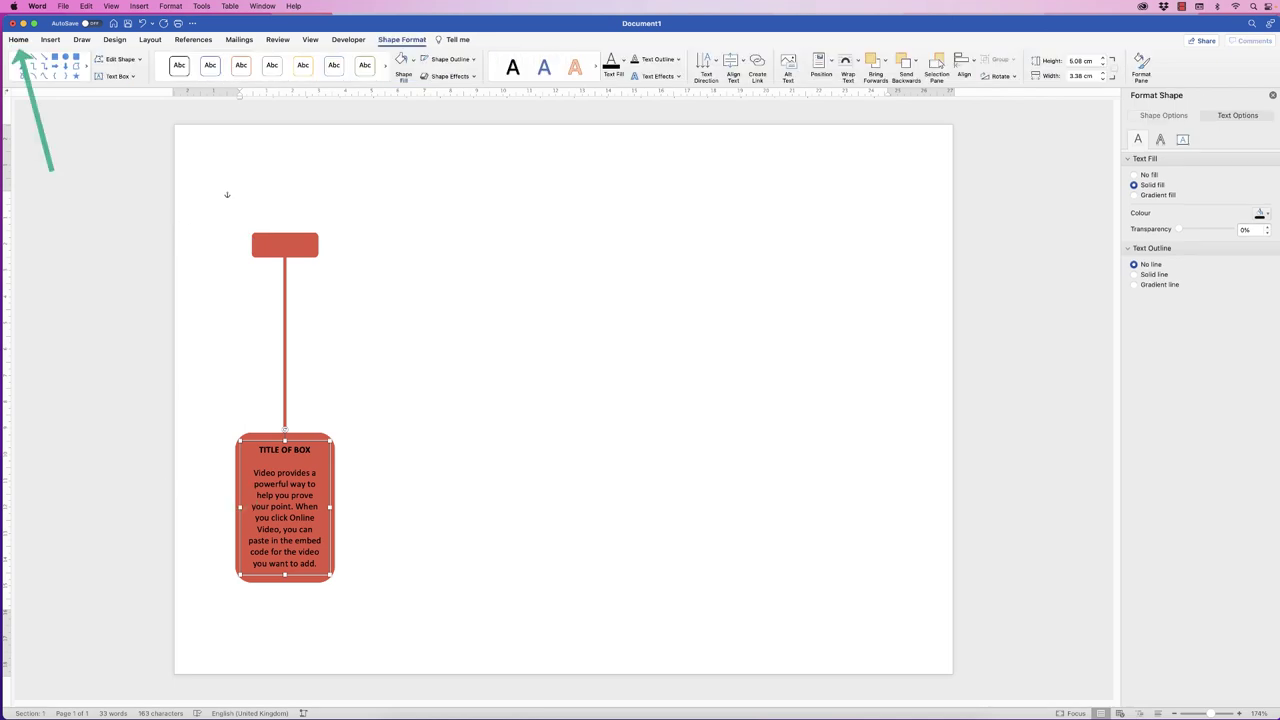
pyautogui.click(18, 39)
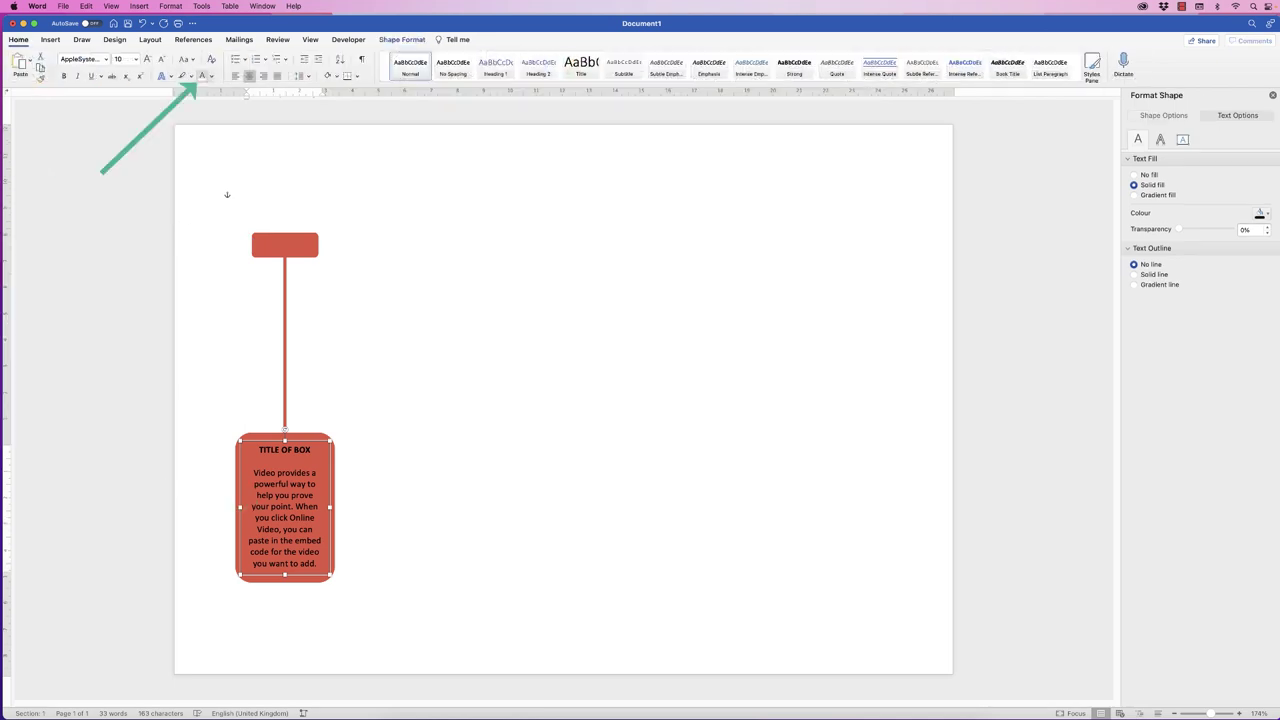
pyautogui.press('super+a')
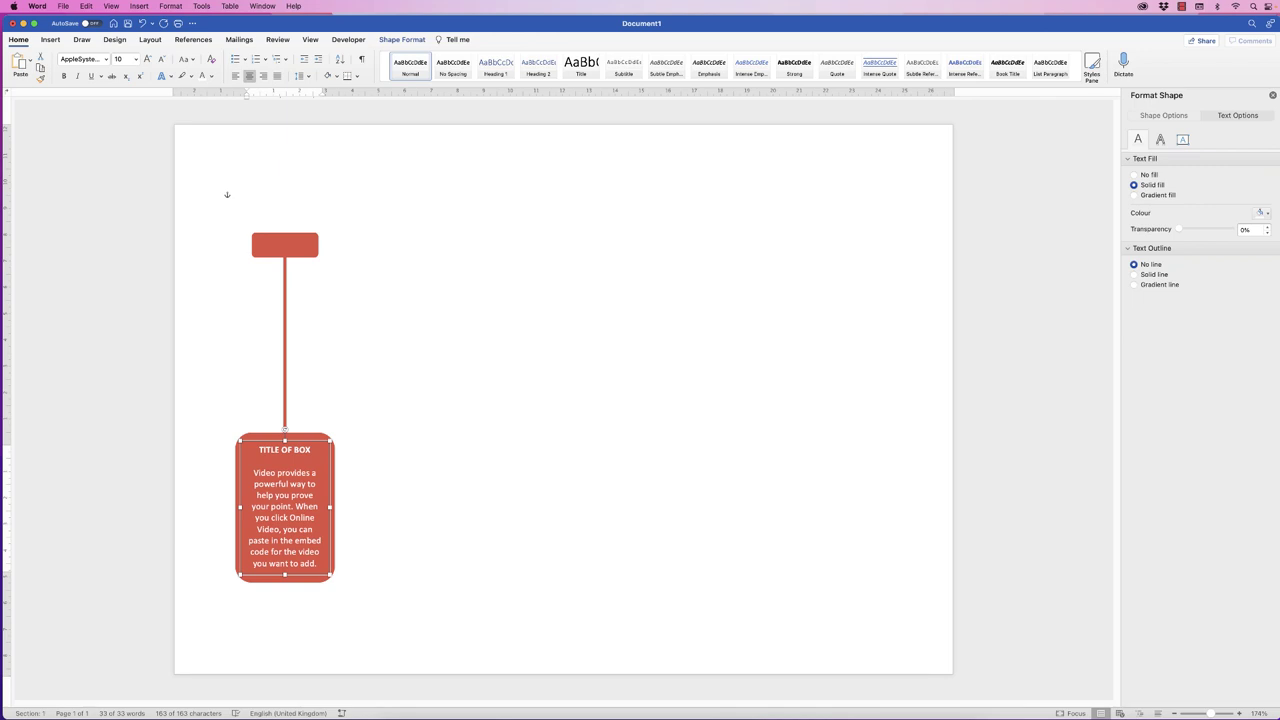
# Copy the text panel onto the small top tag, clear its text and shrink it to the tag.
pyautogui.moveTo(283, 510); pyautogui.dragTo(284, 260)
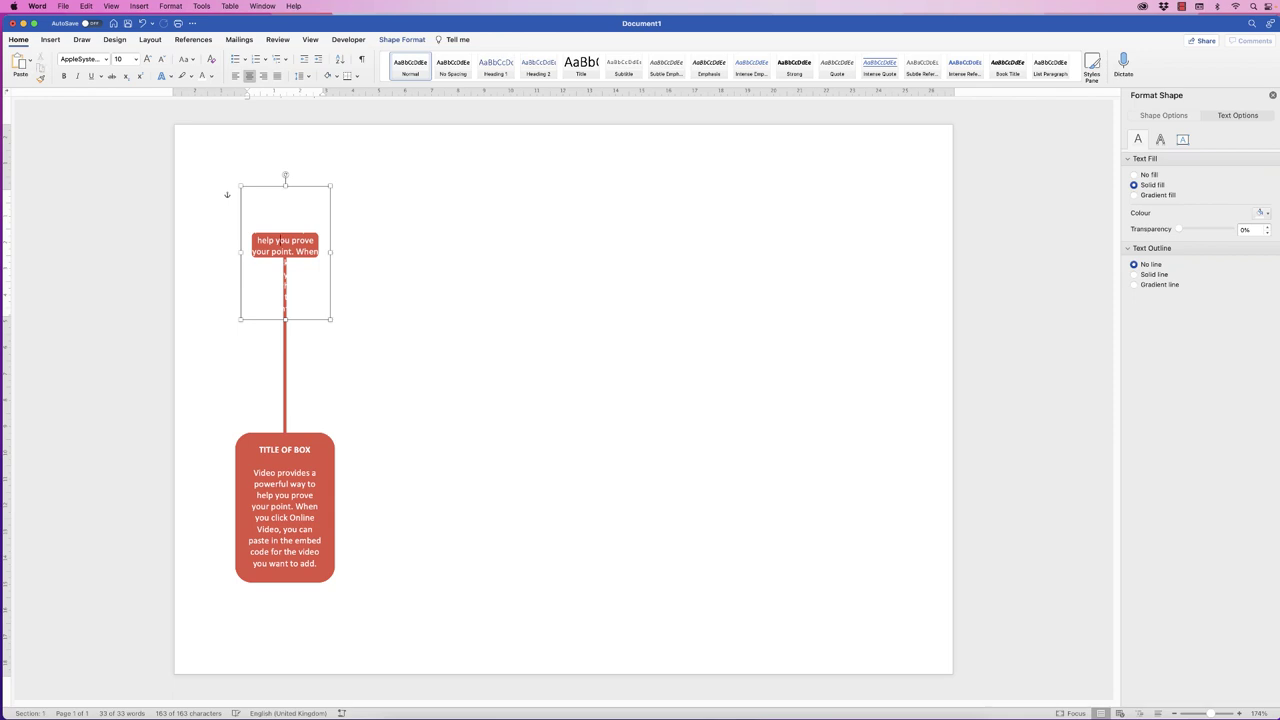
pyautogui.hotkey('ctrl', 'a')
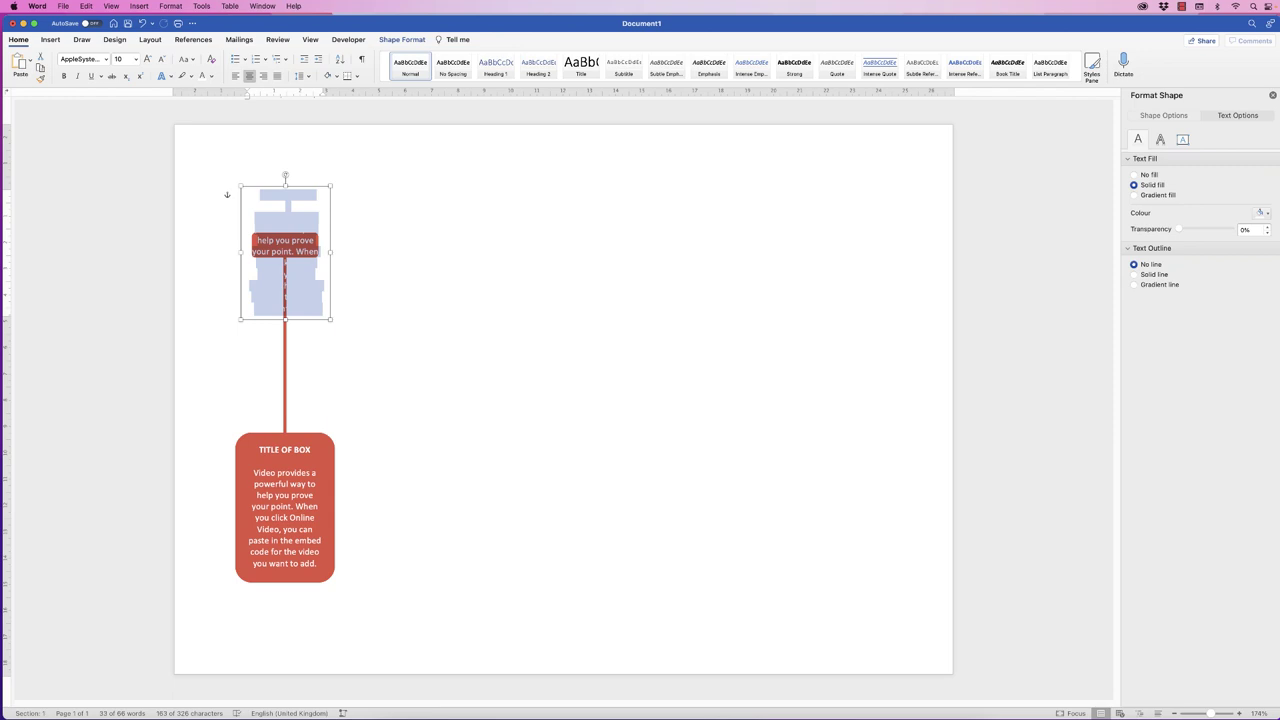
pyautogui.press('BackSpace')
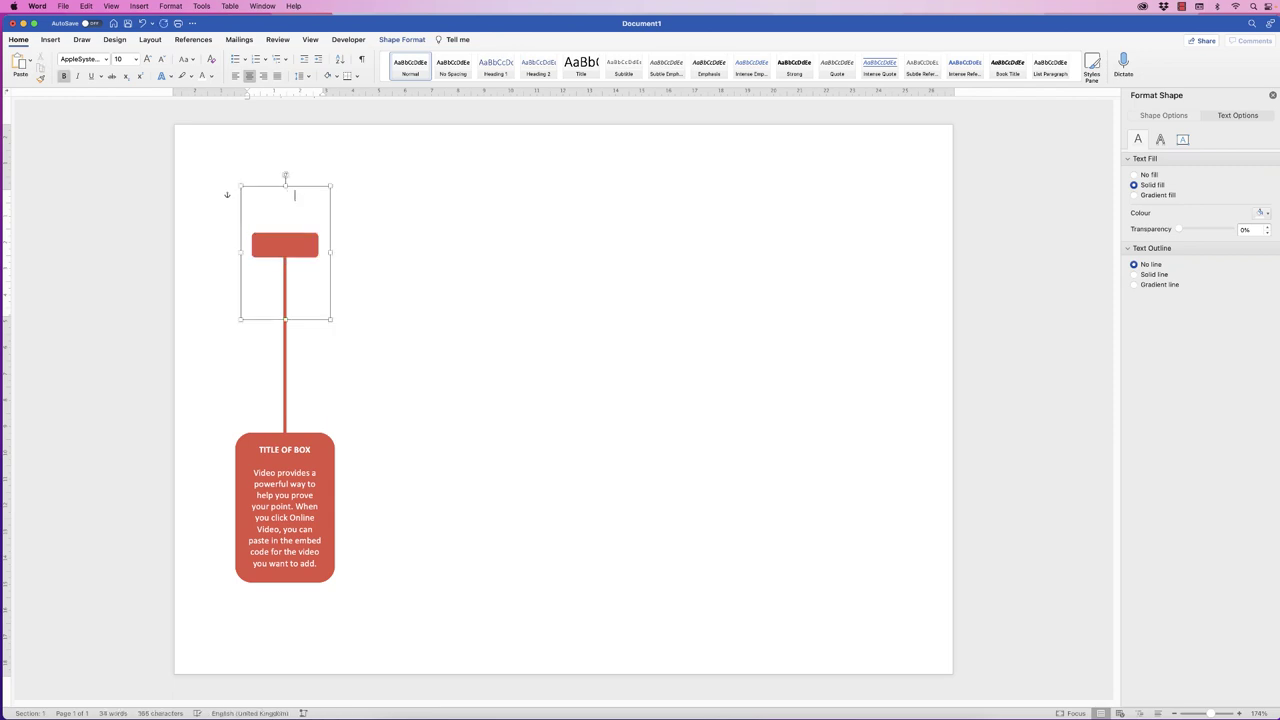
pyautogui.moveTo(285, 184); pyautogui.dragTo(300, 230)
pyautogui.moveTo(286, 320); pyautogui.dragTo(254, 246)
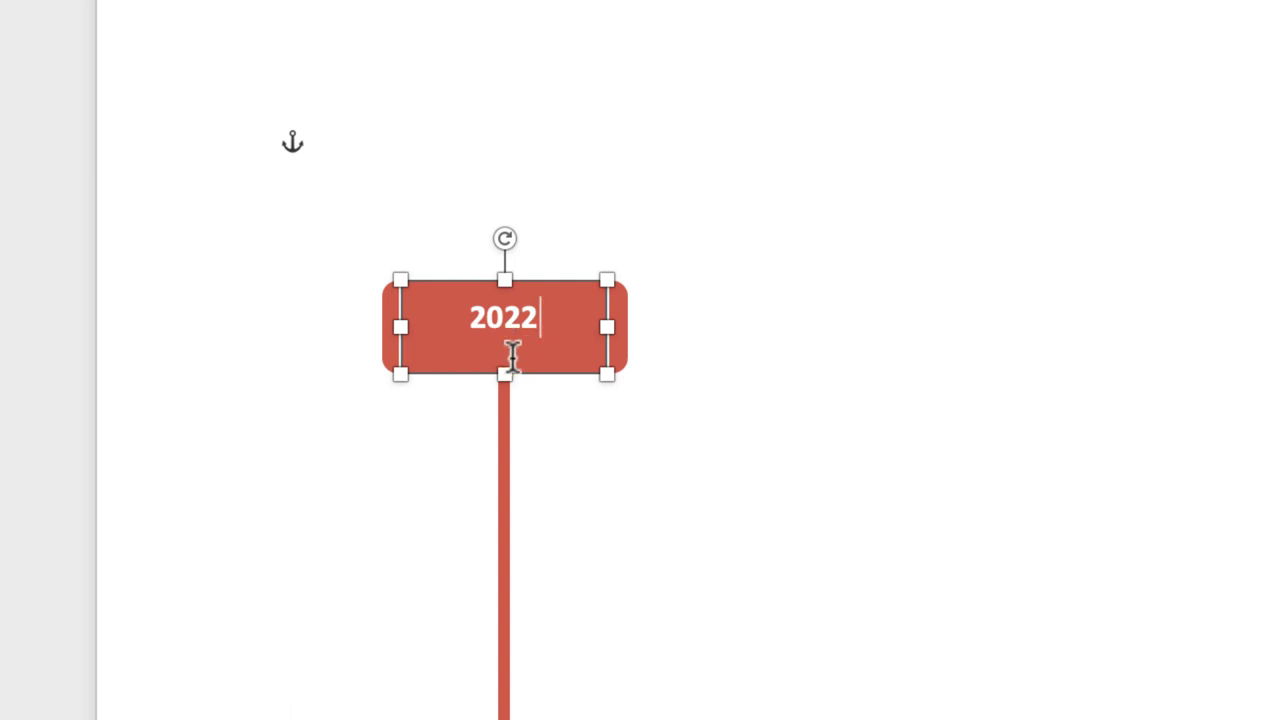
# Shorten the 2022 label box to fit within the small tag.
pyautogui.moveTo(505, 370); pyautogui.dragTo(506, 354)
pyautogui.click(729, 297)
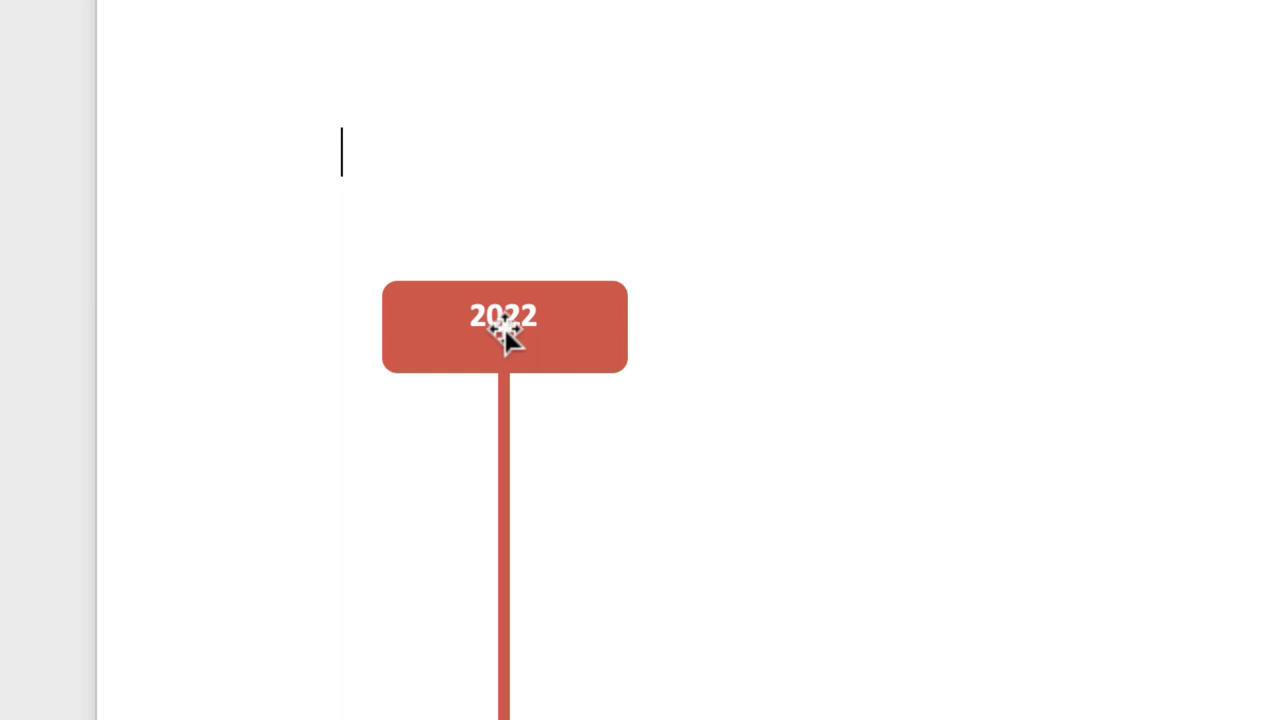
pyautogui.click(541, 348)
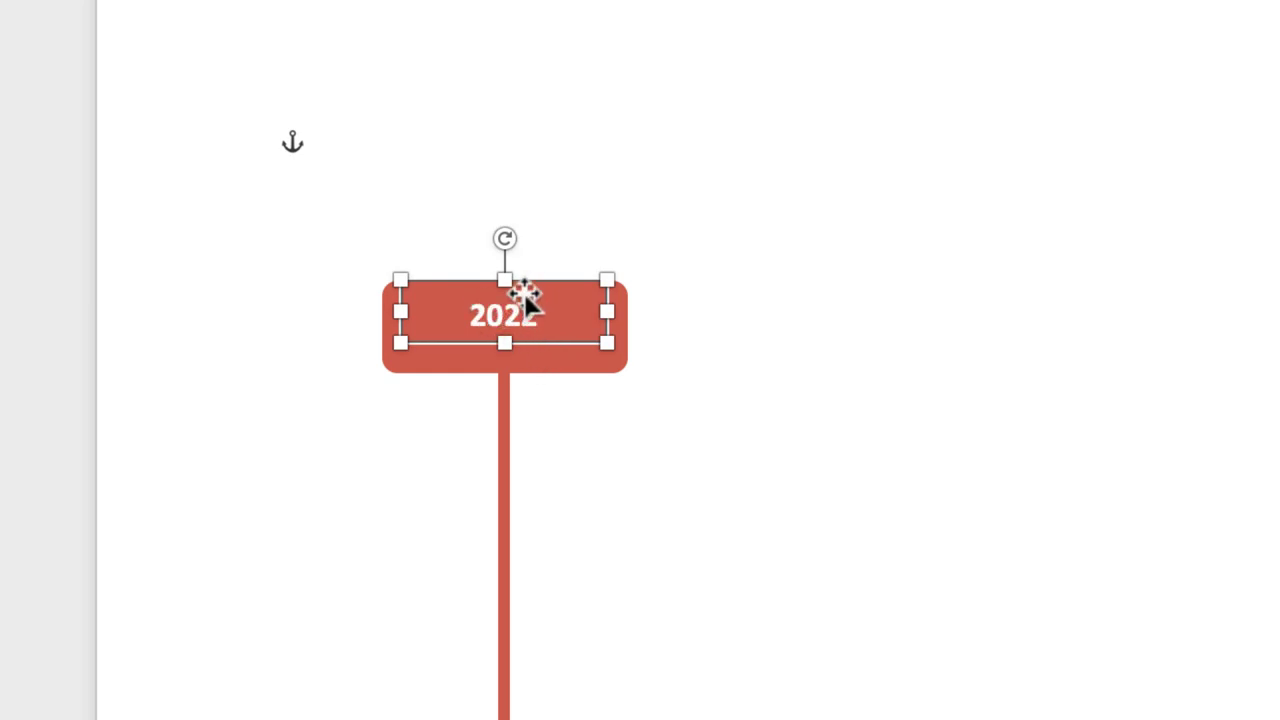
pyautogui.moveTo(504, 345); pyautogui.dragTo(508, 340)
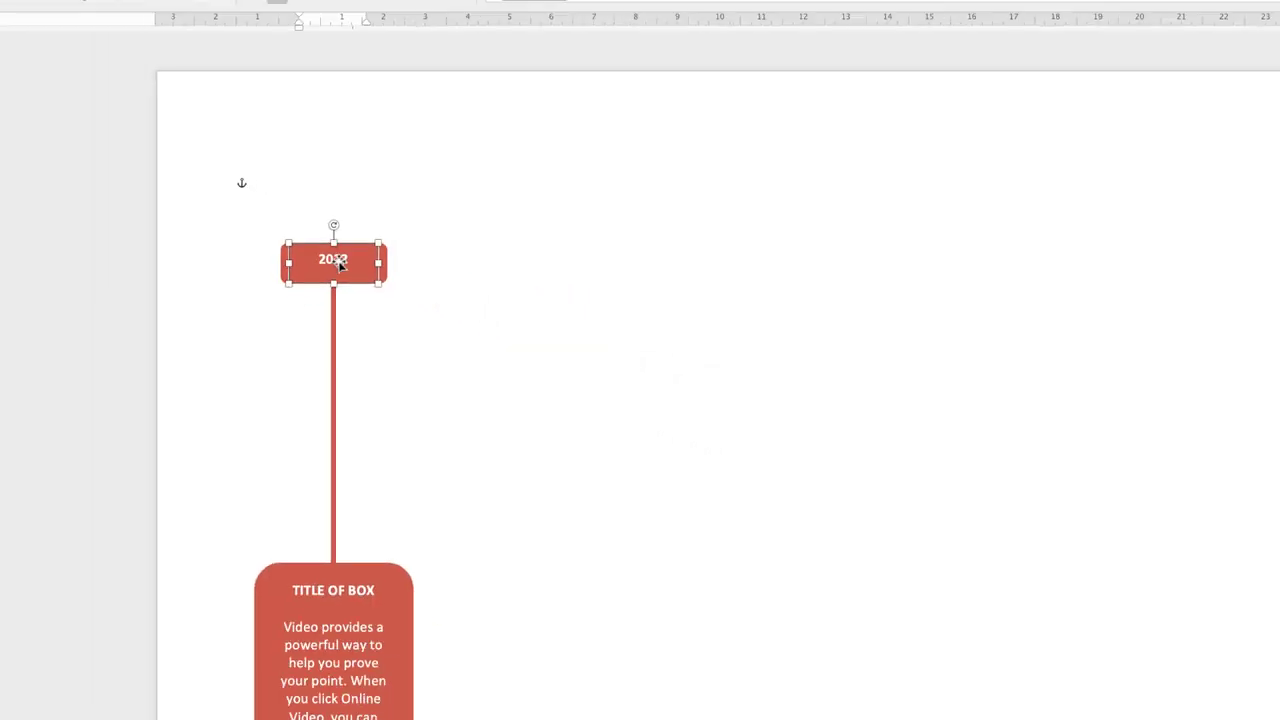
pyautogui.click(286, 243)
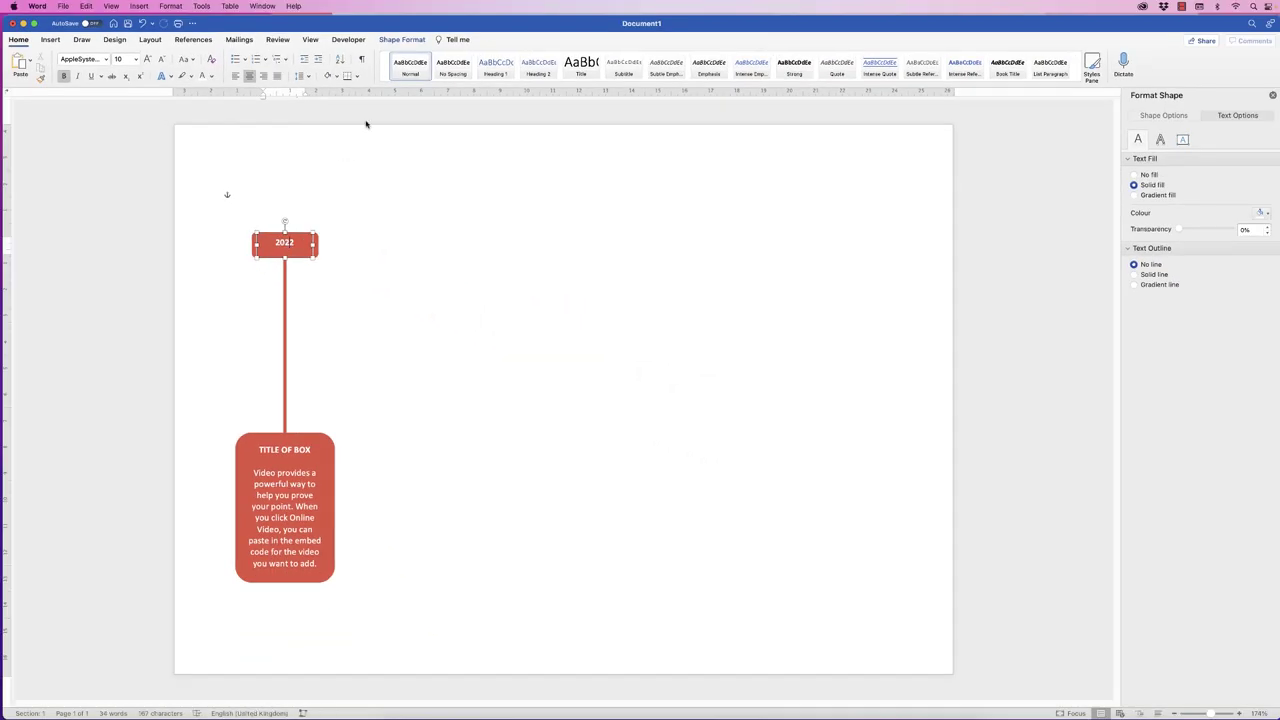
# Set the 2022 text box's vertical alignment to Middle.
pyautogui.click(1231, 116)
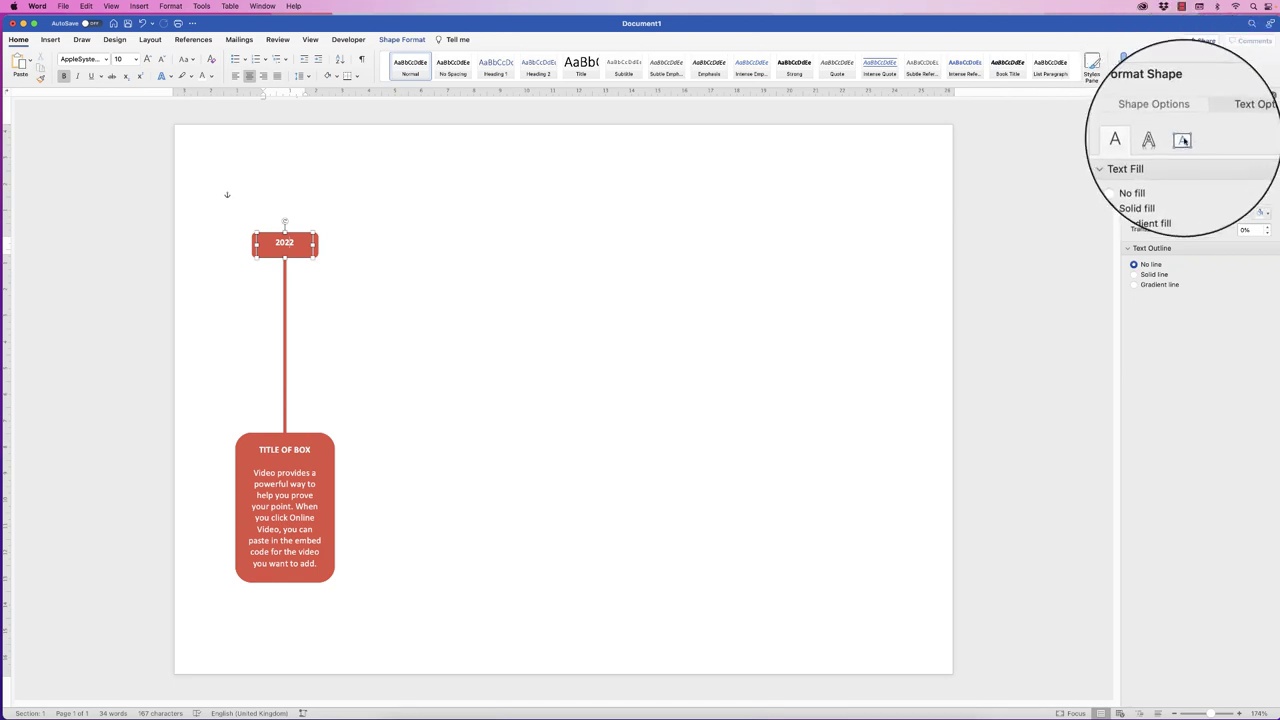
pyautogui.click(1183, 141)
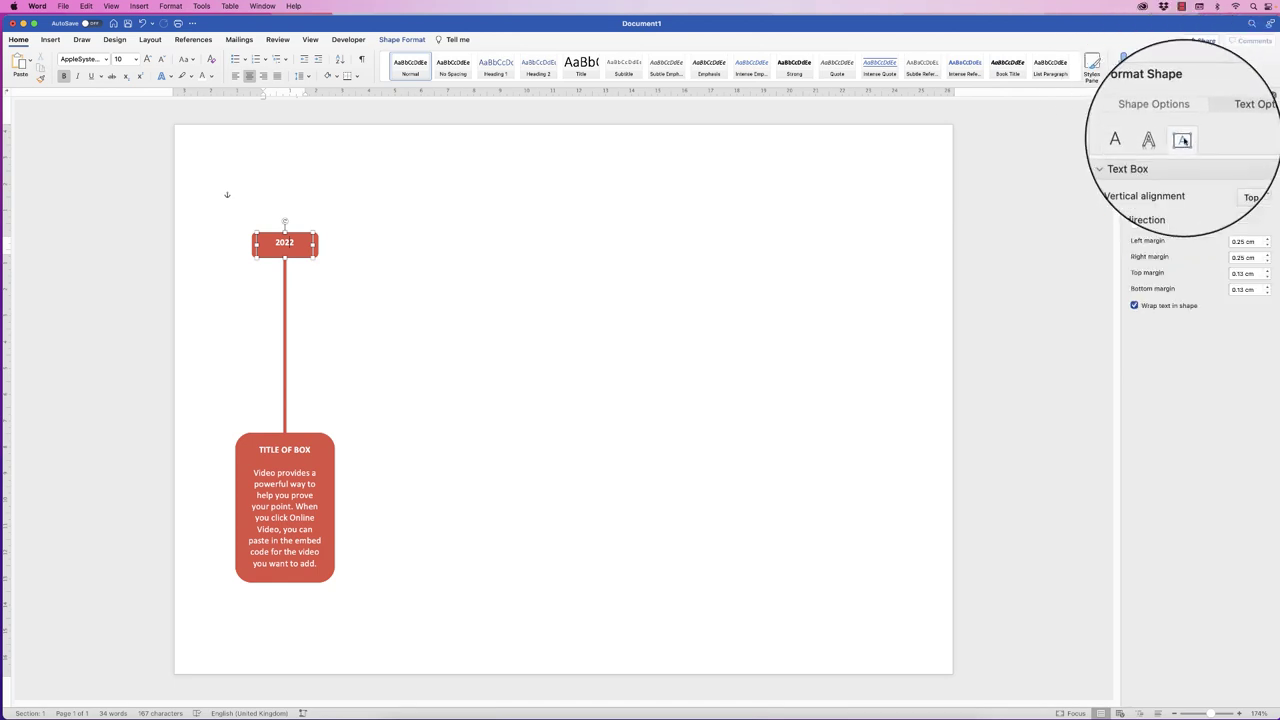
pyautogui.click(1250, 177)
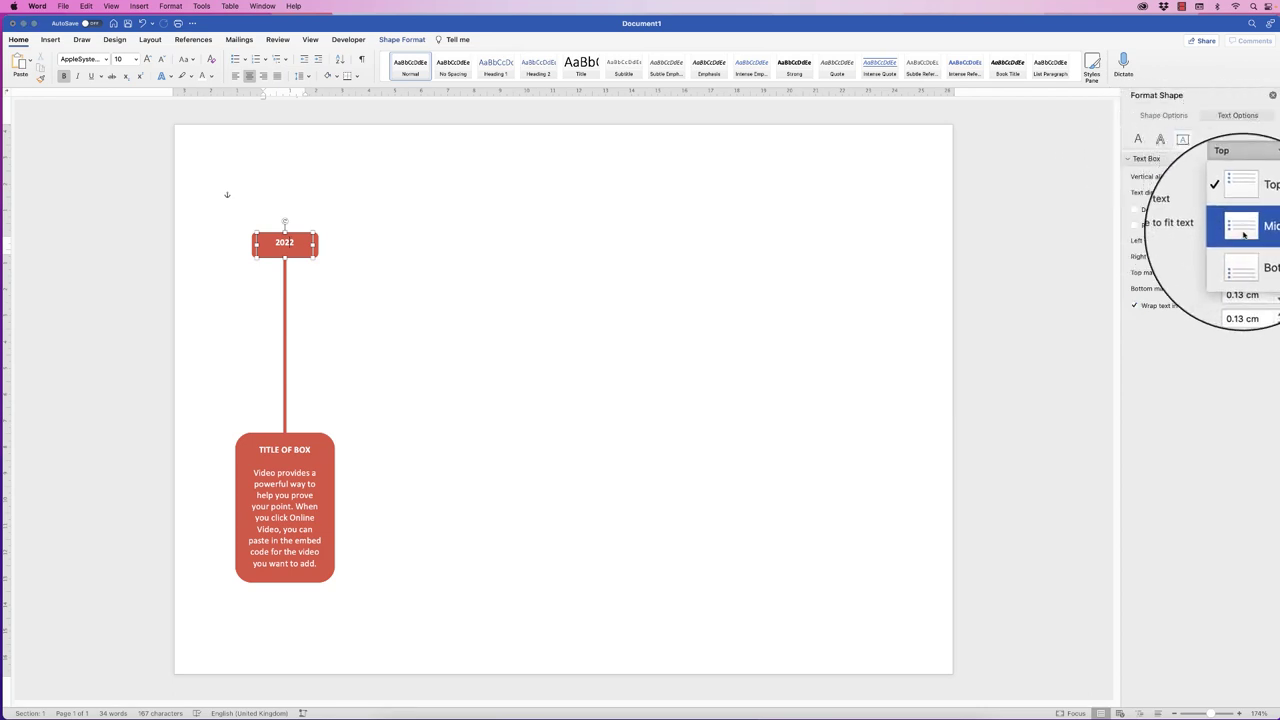
pyautogui.click(1242, 231)
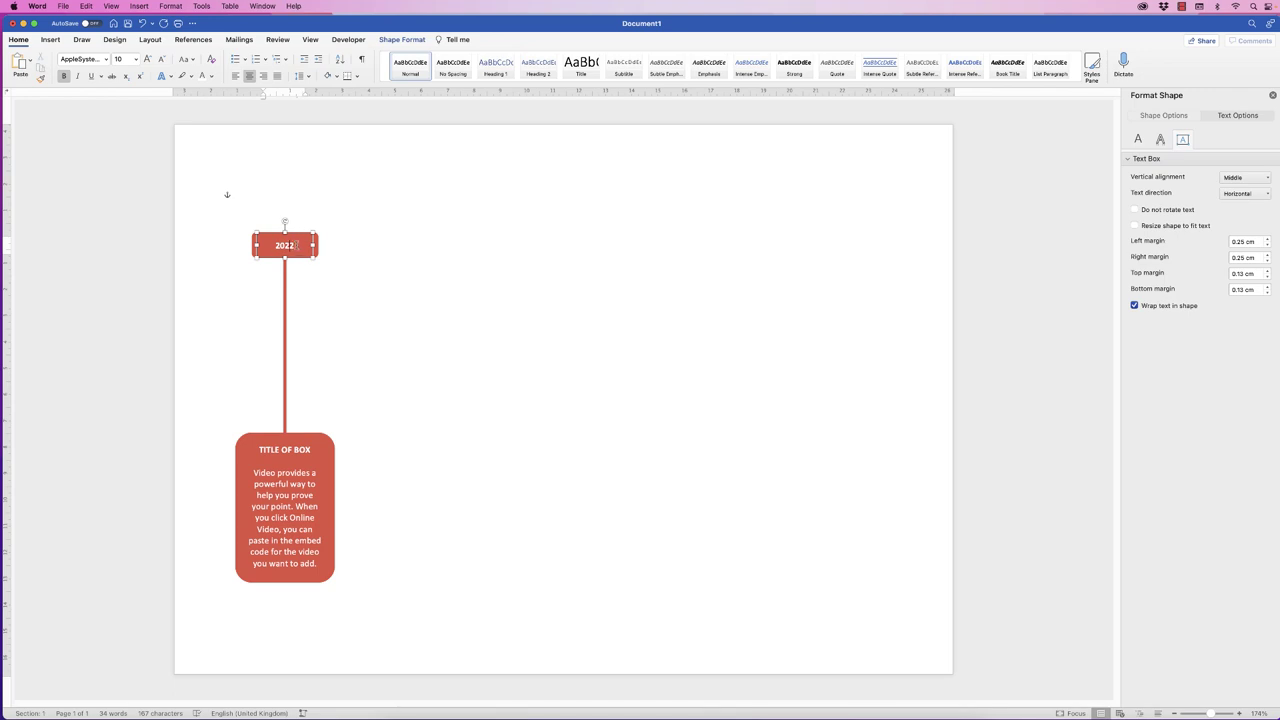
# Set the 2022 text in DIN and enlarge it five steps to 20 pt.
pyautogui.moveTo(294, 245); pyautogui.dragTo(271, 246)
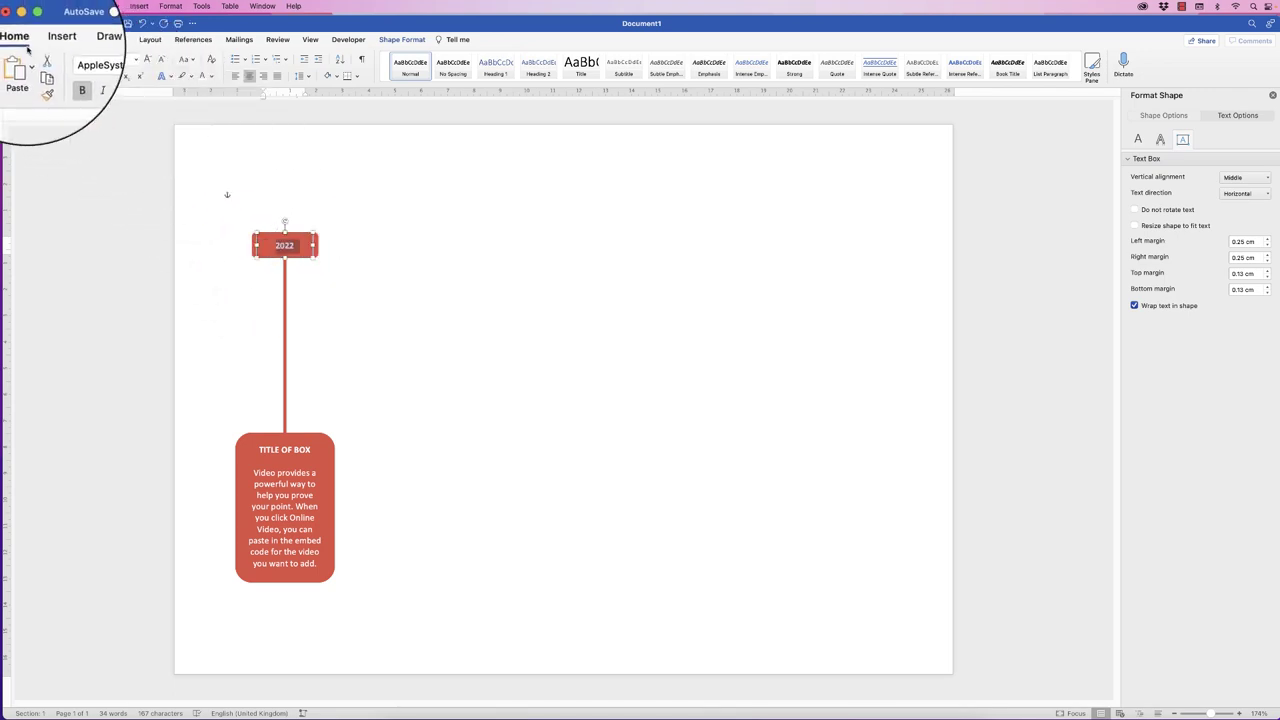
pyautogui.click(106, 59)
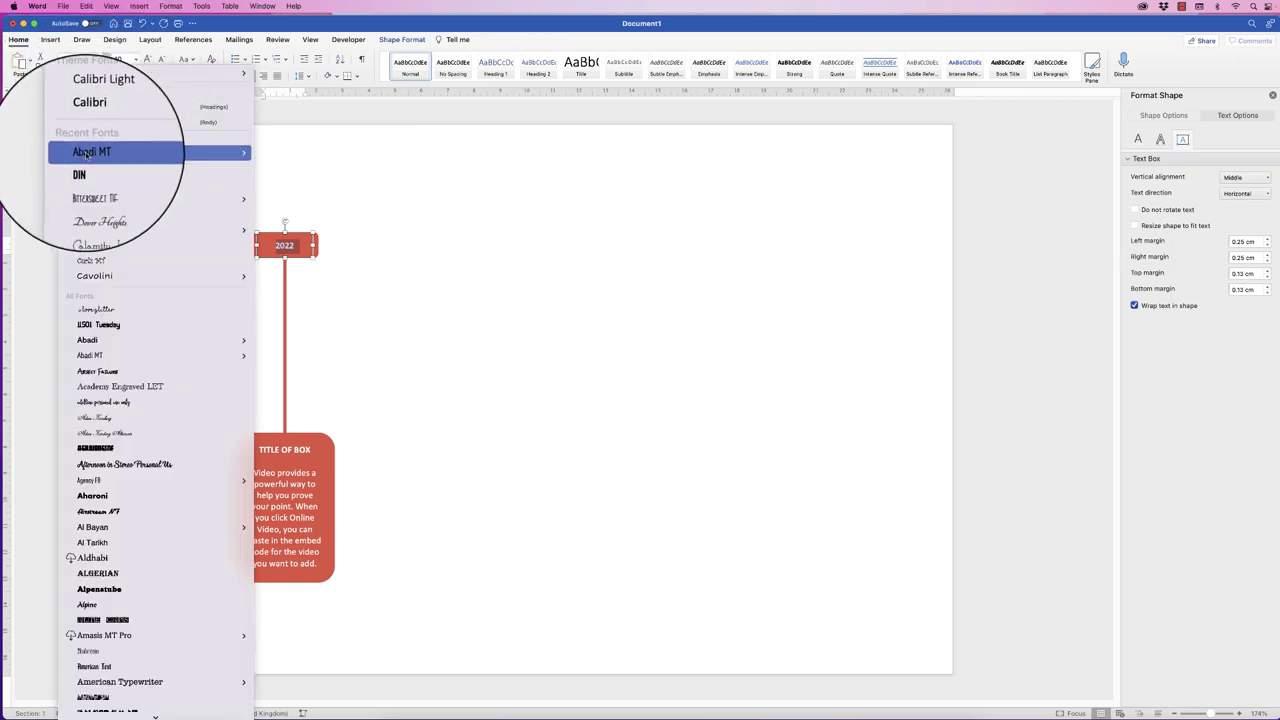
pyautogui.click(84, 168)
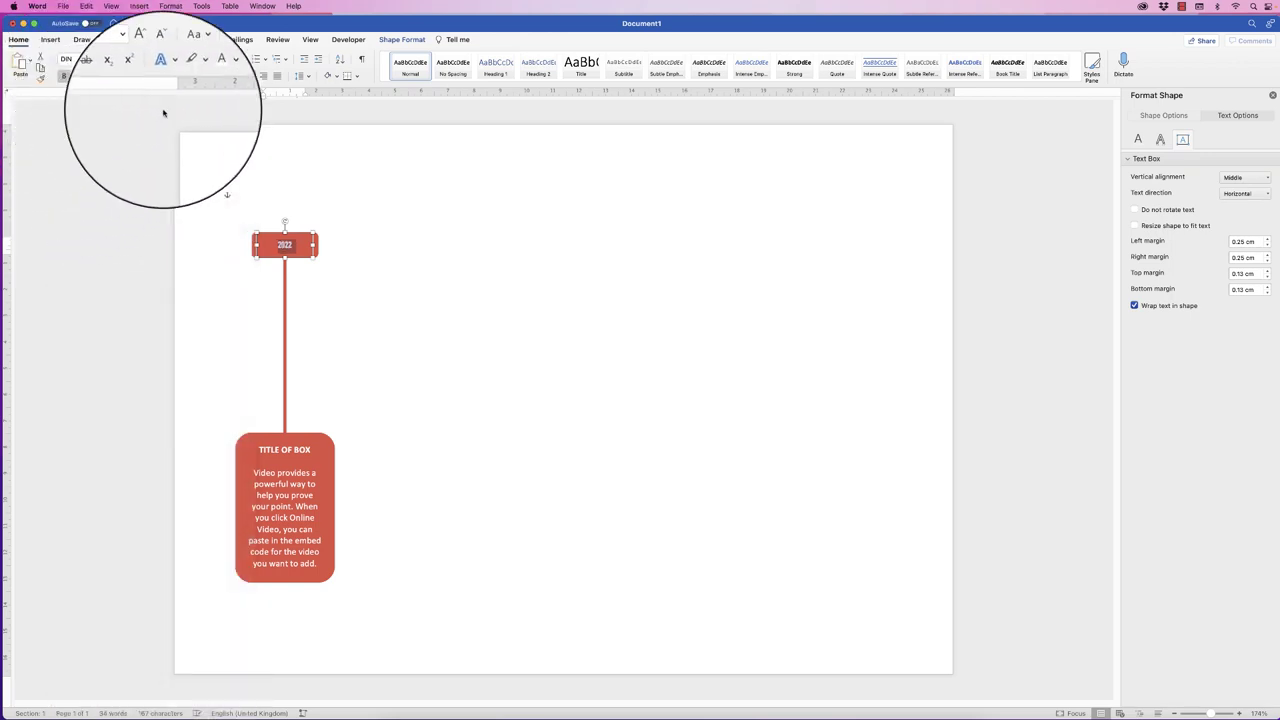
pyautogui.click(147, 59)
pyautogui.click(147, 59)
pyautogui.click(147, 59)
pyautogui.click(147, 59)
pyautogui.click(147, 59)
pyautogui.click(147, 59)
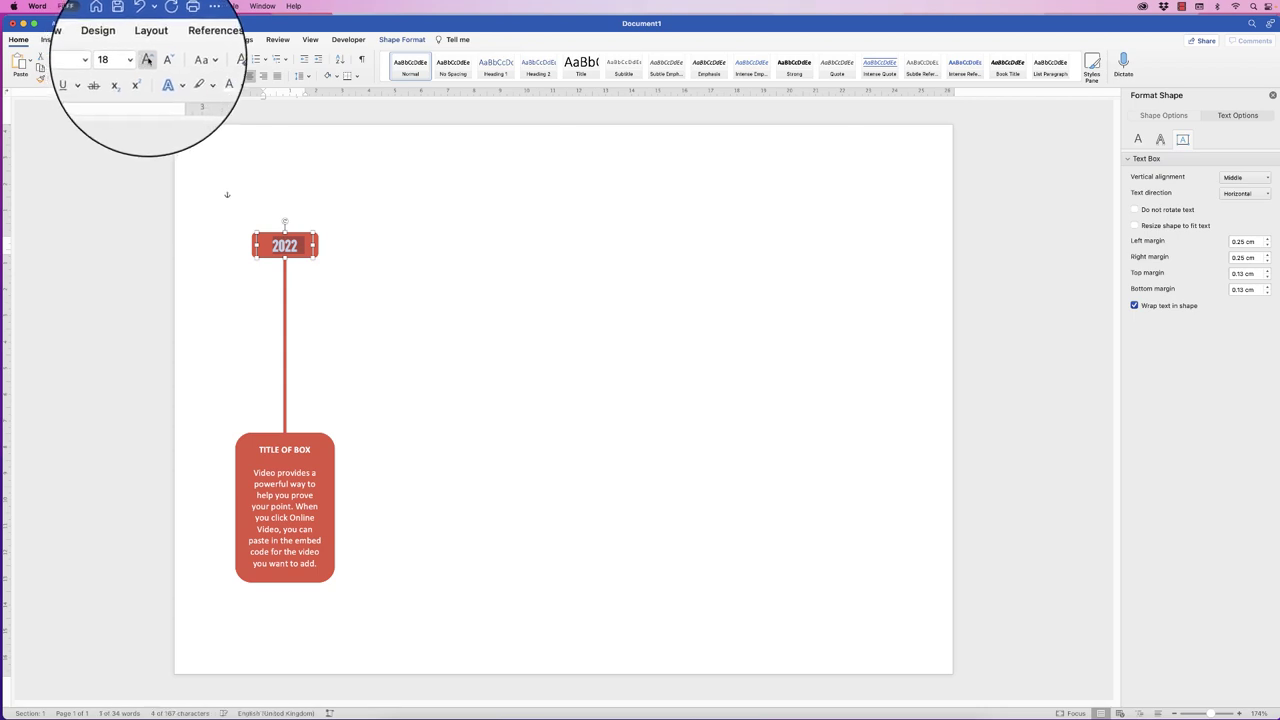
# Reselect the 2022 box and check its shape fill and line settings.
pyautogui.click(308, 278)
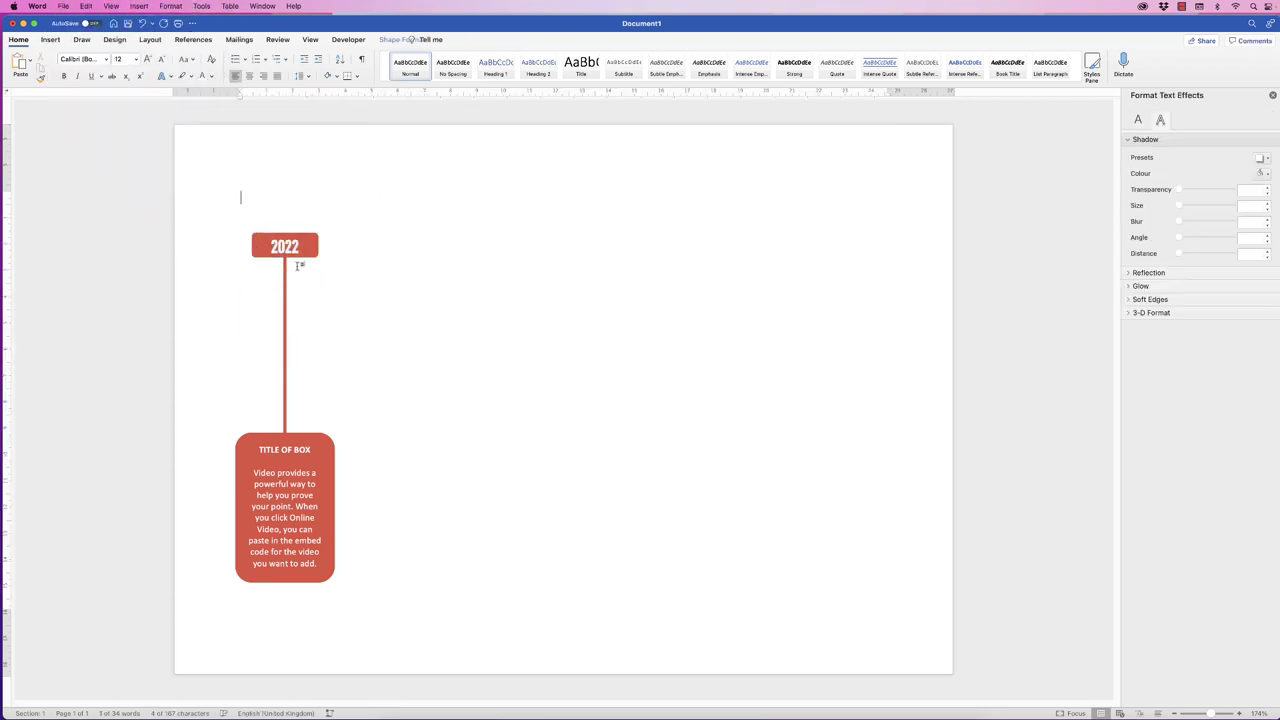
pyautogui.click(295, 248)
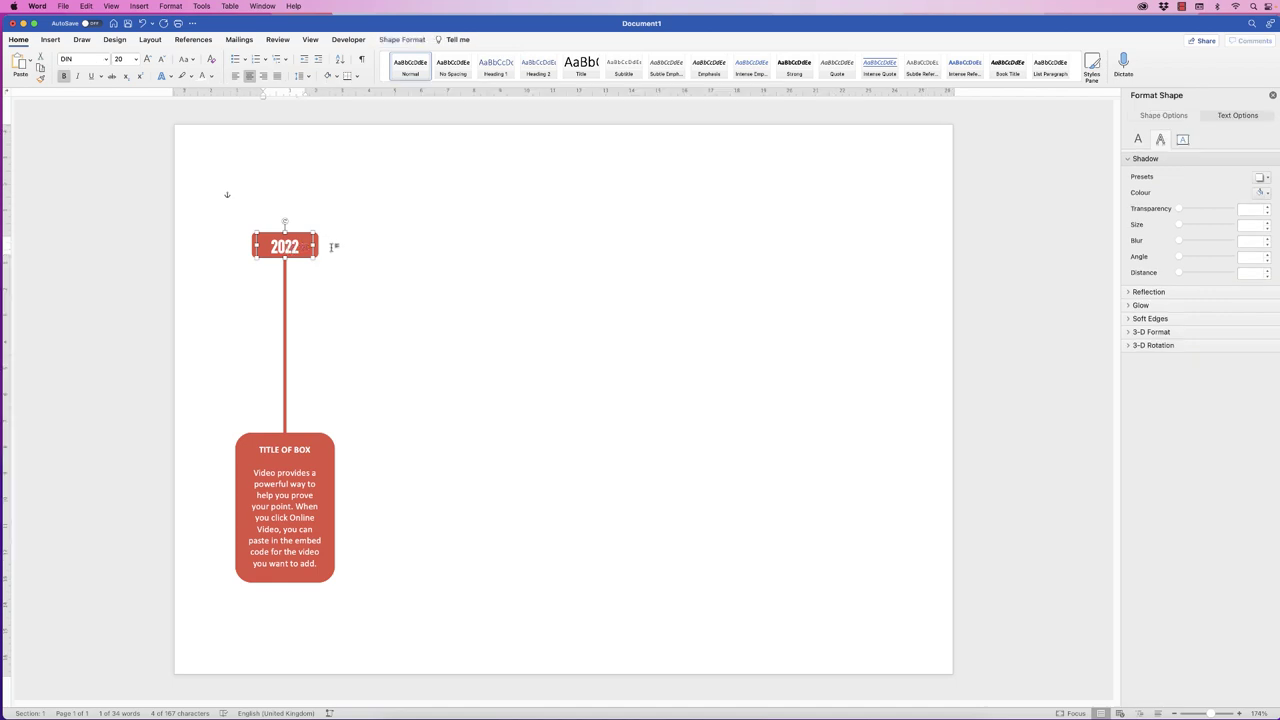
pyautogui.click(319, 244)
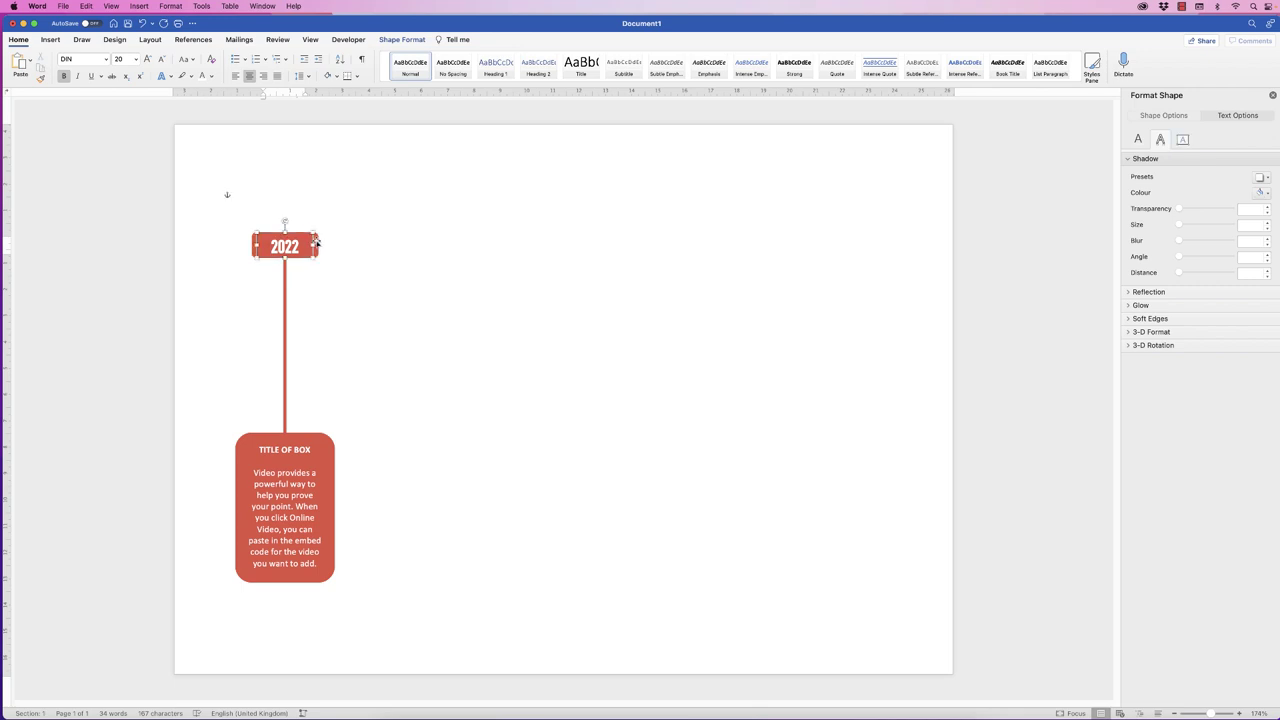
pyautogui.click(285, 246)
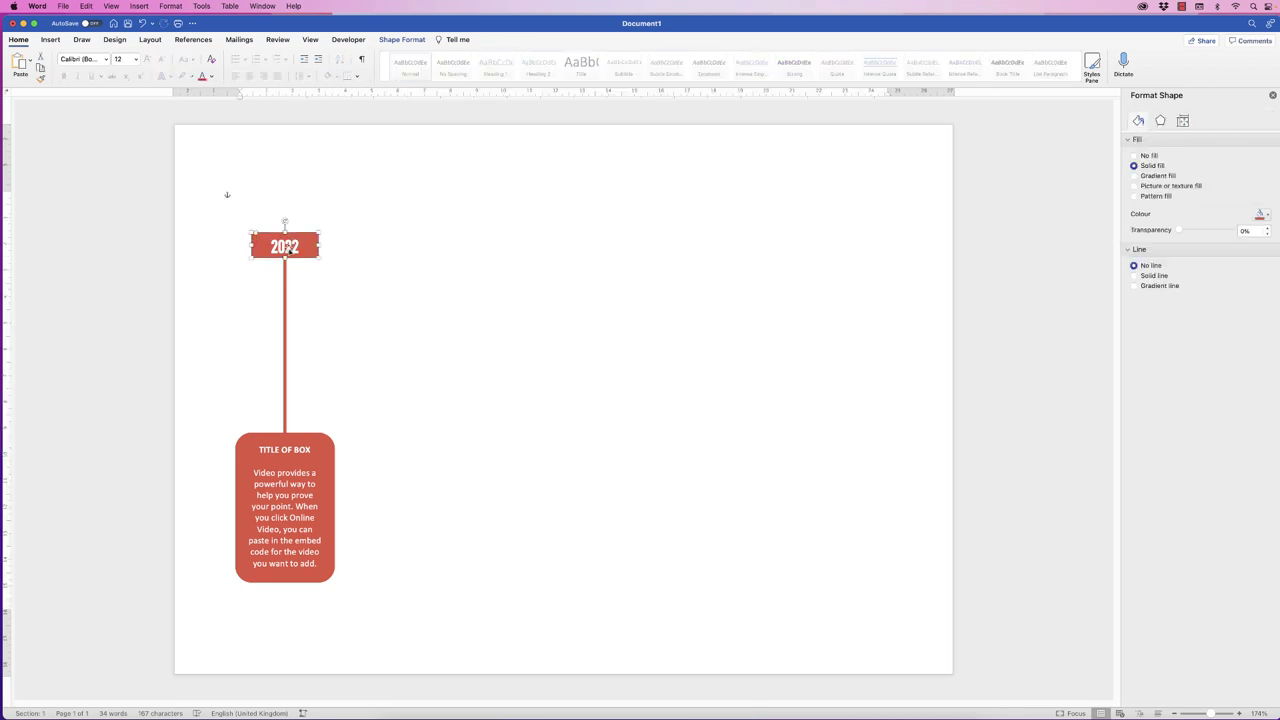
pyautogui.click(296, 247)
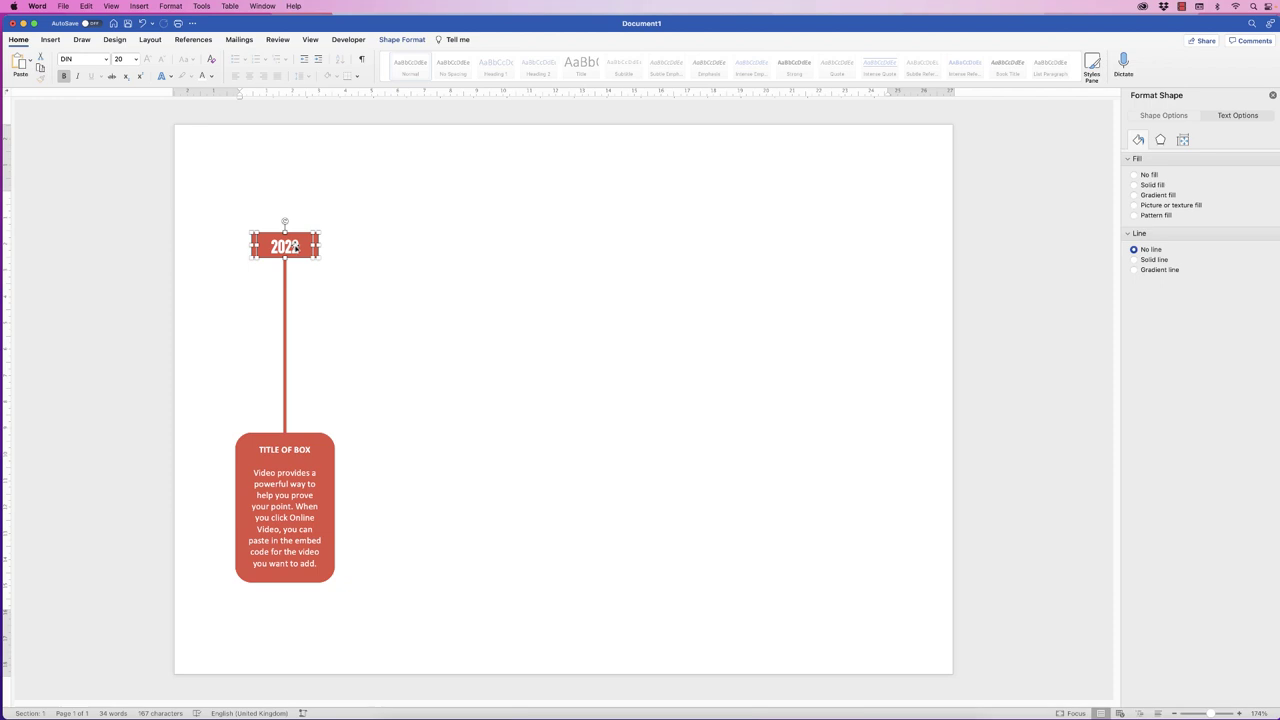
# Apply Align Centre and Align Middle to the 2022 box.
pyautogui.click(401, 39)
pyautogui.click(962, 64)
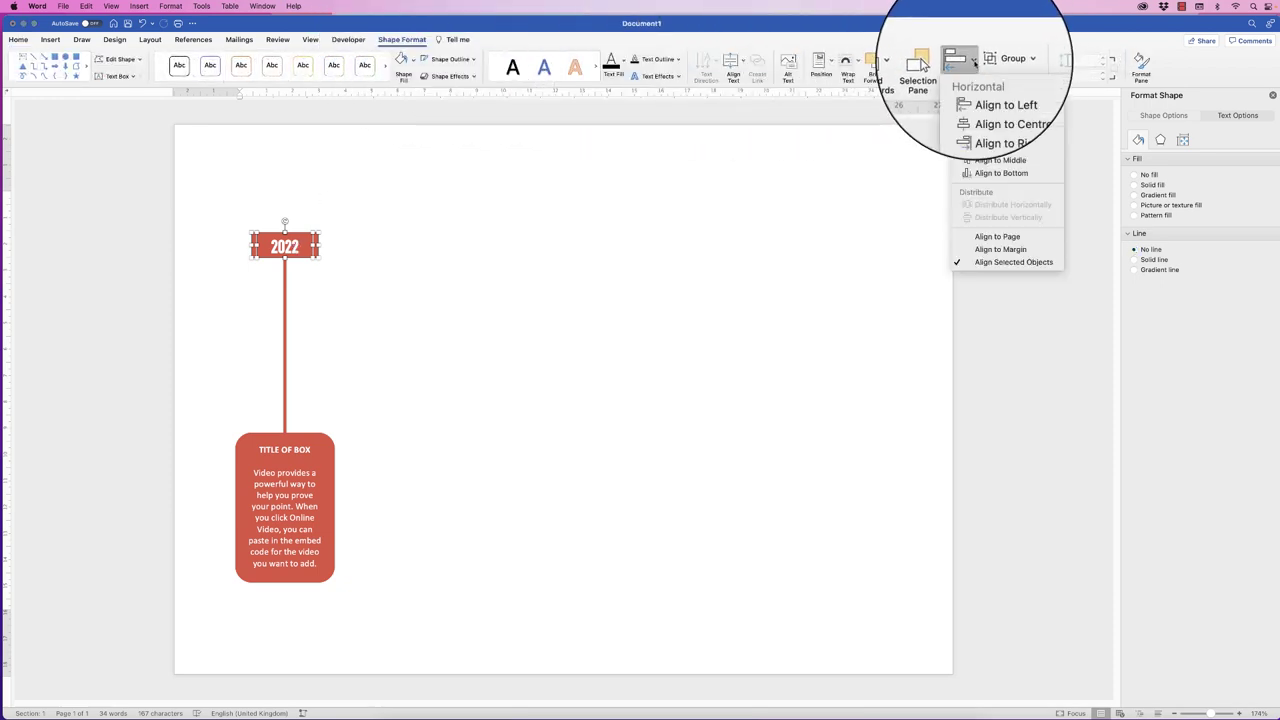
pyautogui.click(986, 104)
pyautogui.click(962, 62)
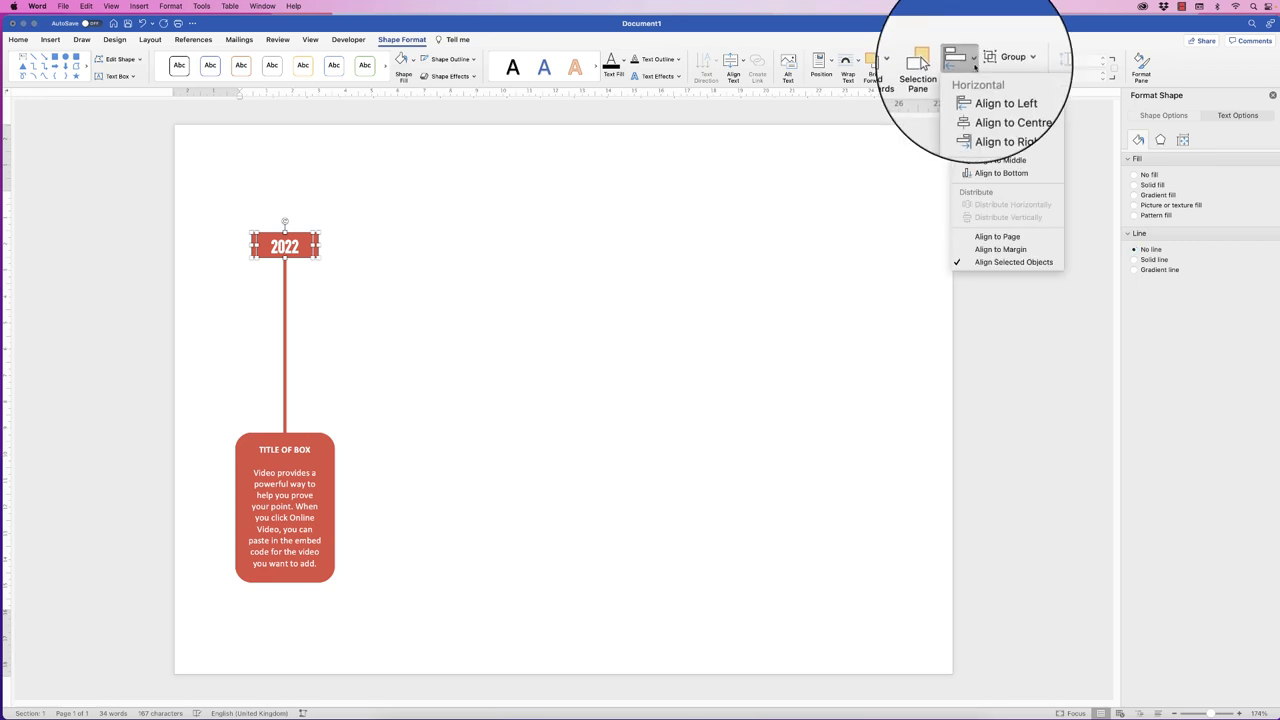
pyautogui.click(983, 159)
pyautogui.click(383, 243)
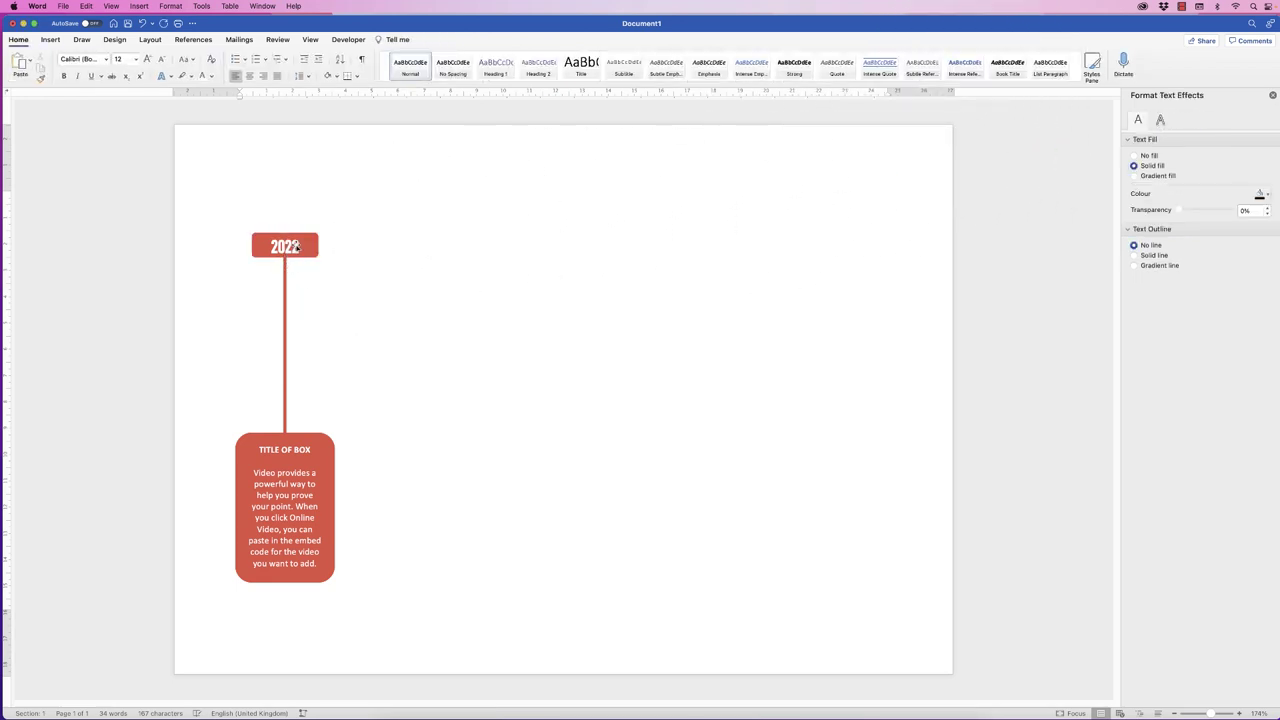
# Reselect the 2022 box and place the caret inside it.
pyautogui.click(287, 247)
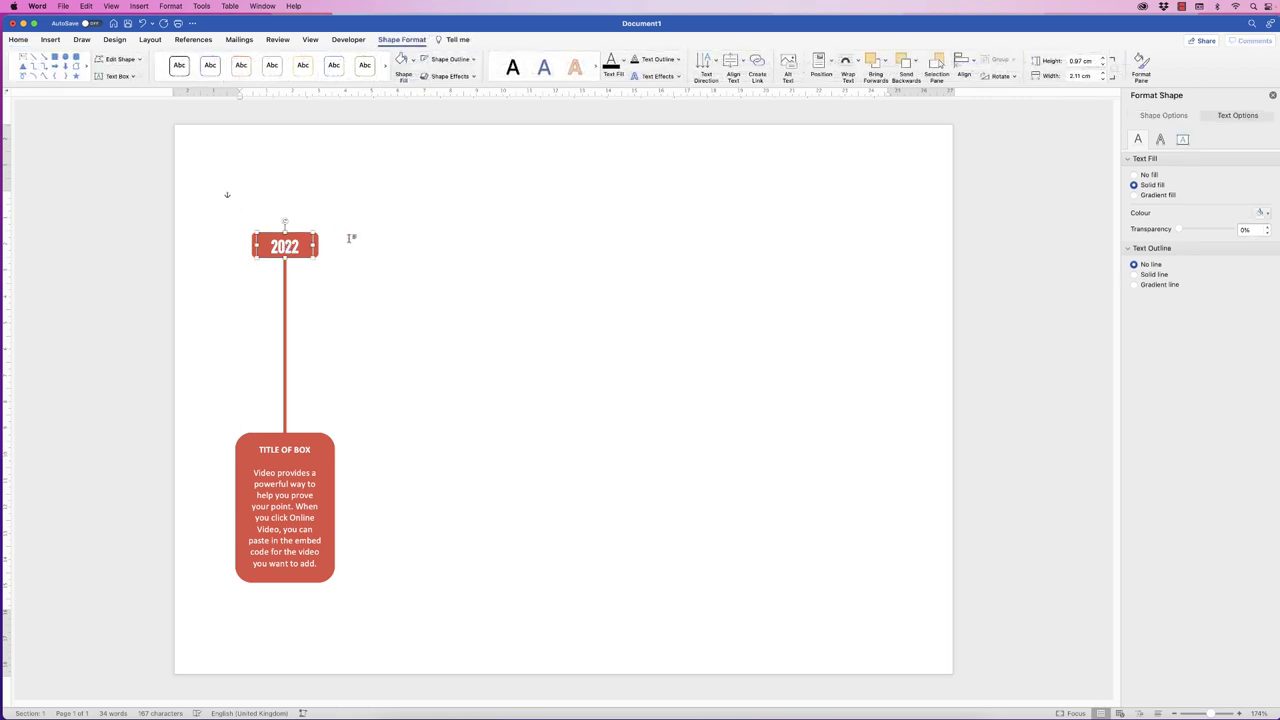
pyautogui.click(329, 249)
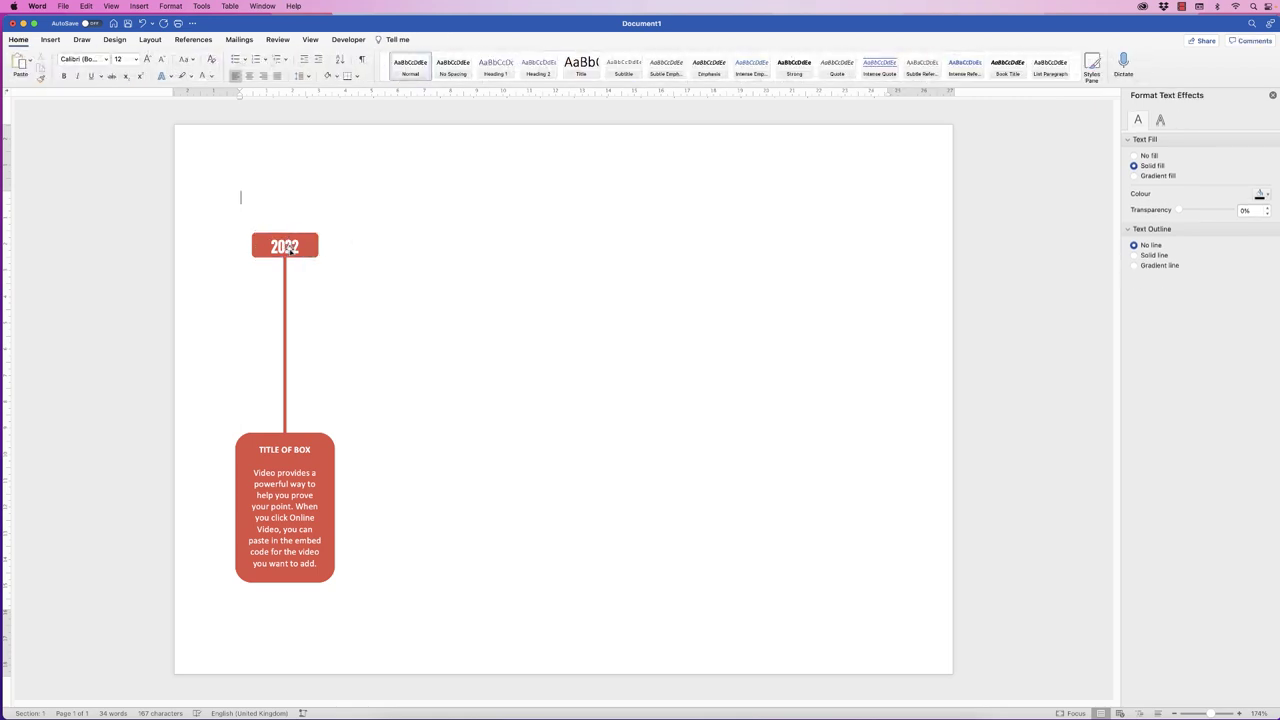
pyautogui.click(288, 250)
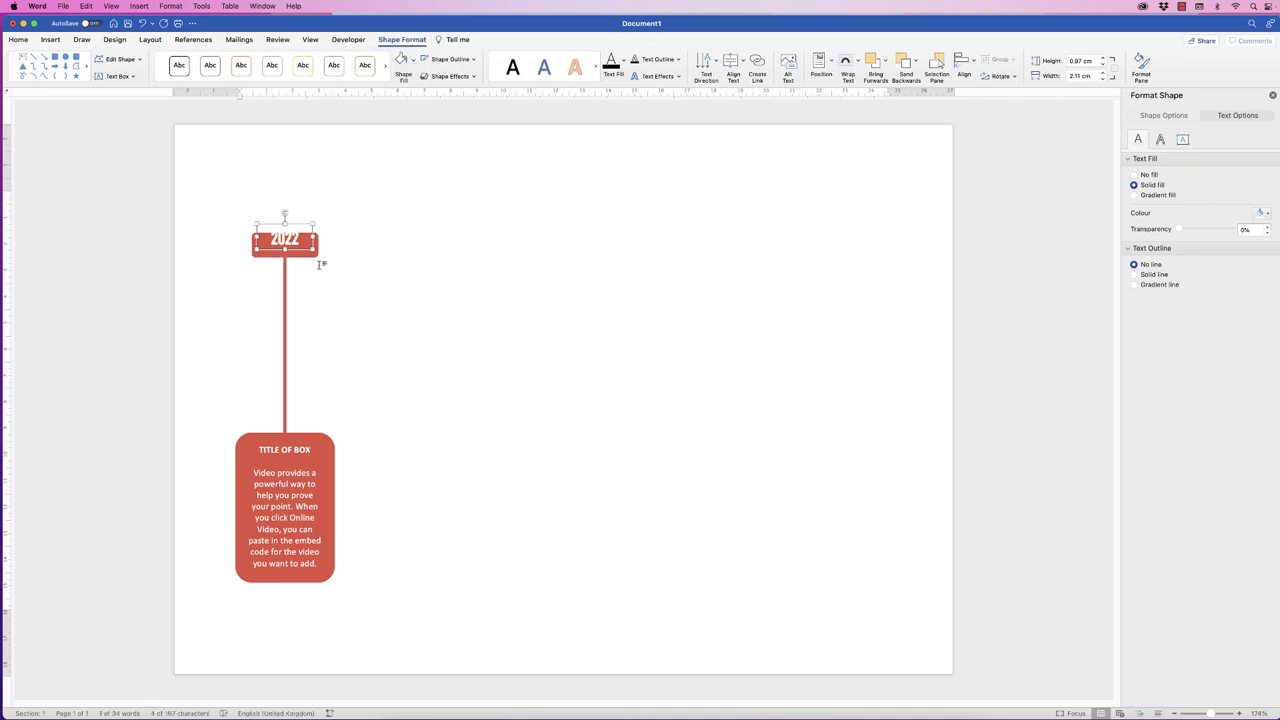
pyautogui.click(321, 264)
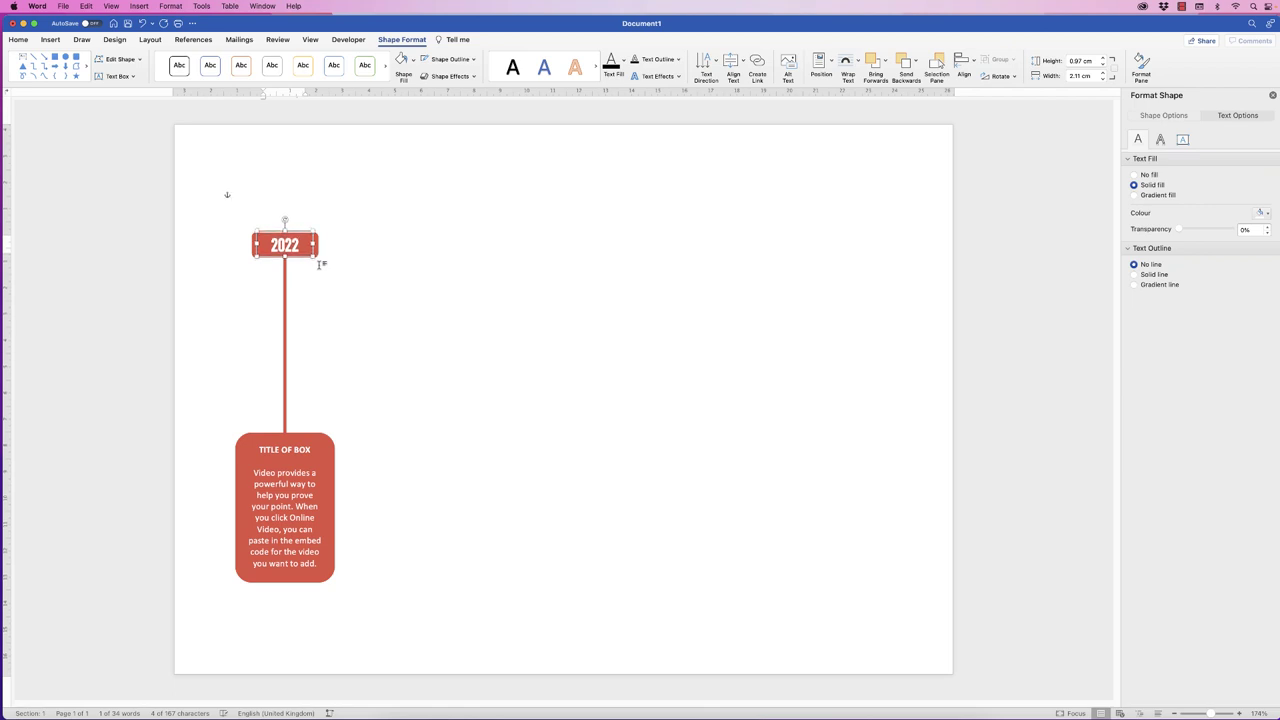
# Select the TITLE OF BOX panel, hanging line and 2022 tag together, then clear the selection.
pyautogui.click(476, 270)
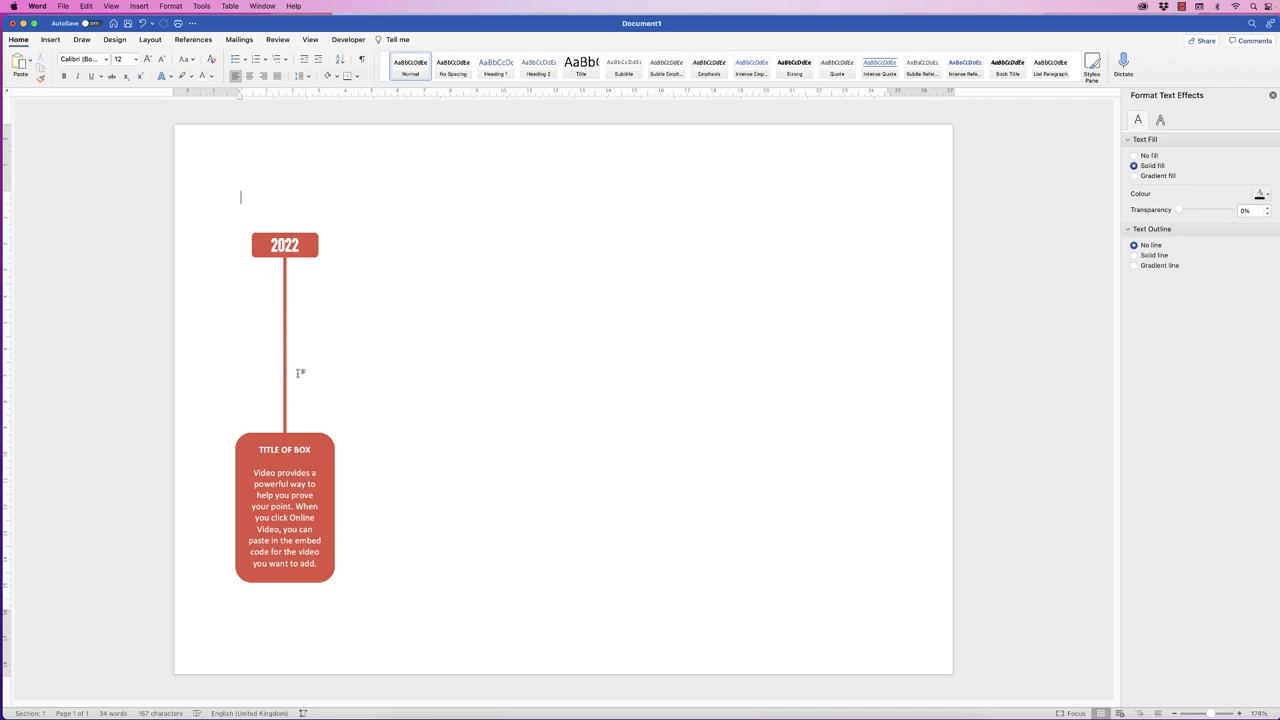
pyautogui.click(285, 490)
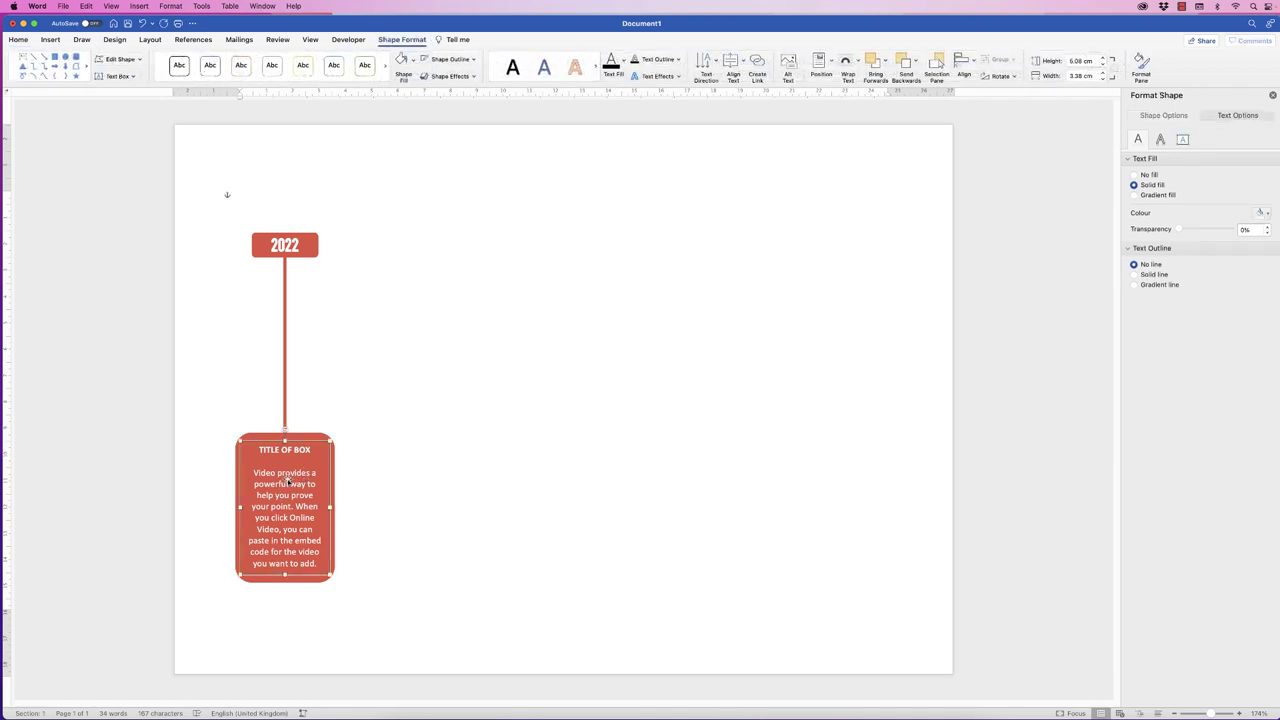
pyautogui.click(307, 435)
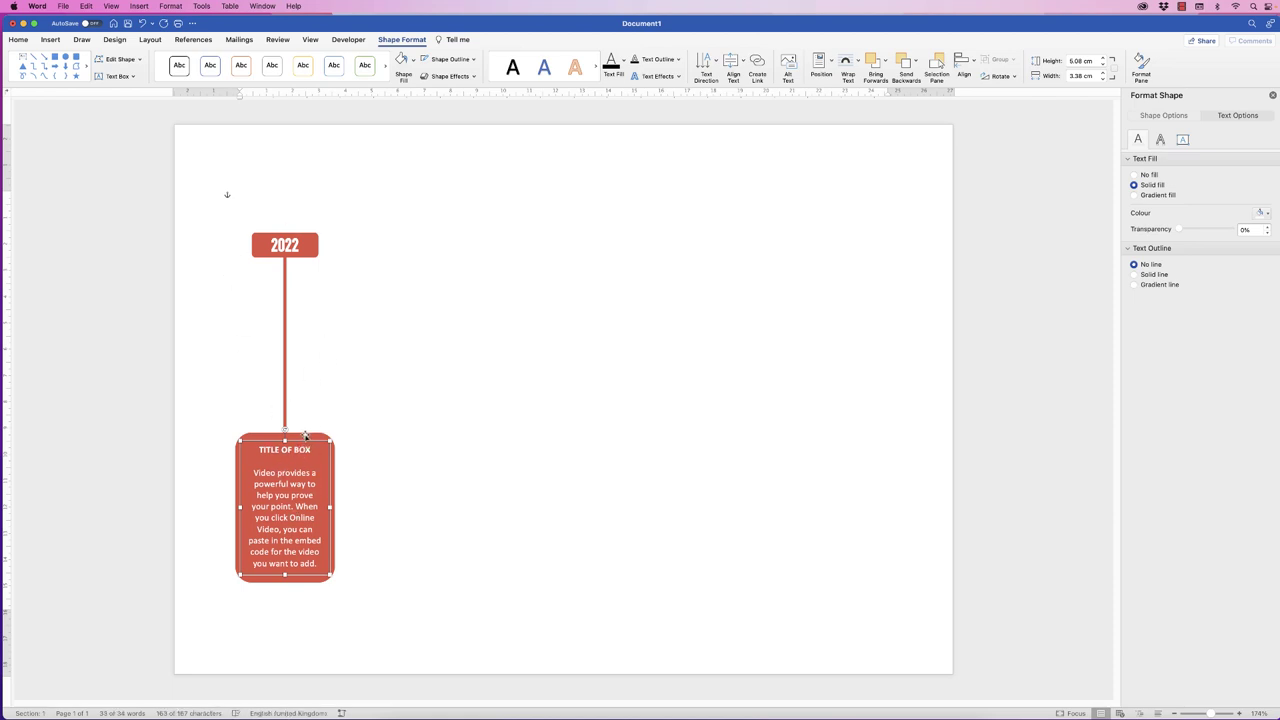
pyautogui.keyDown('shift'); pyautogui.click(284, 347); pyautogui.keyUp('shift')
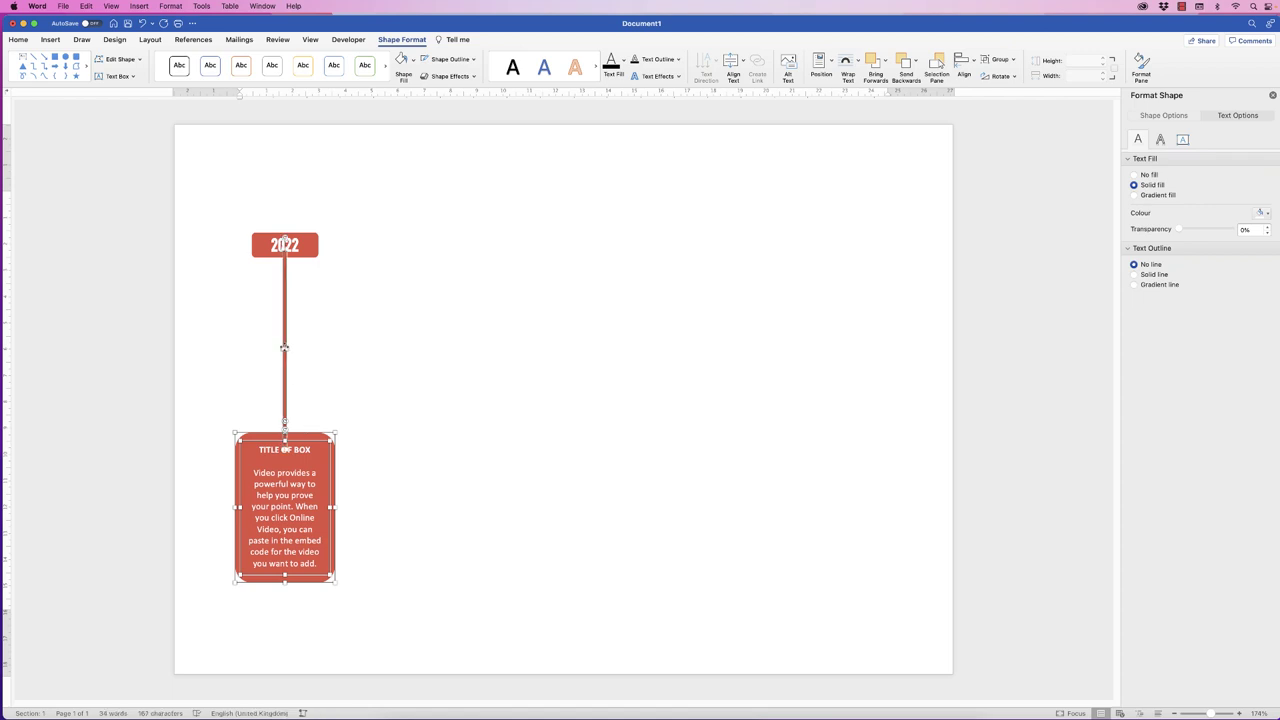
pyautogui.keyDown('shift'); pyautogui.click(287, 245); pyautogui.keyUp('shift')
pyautogui.click(322, 244)
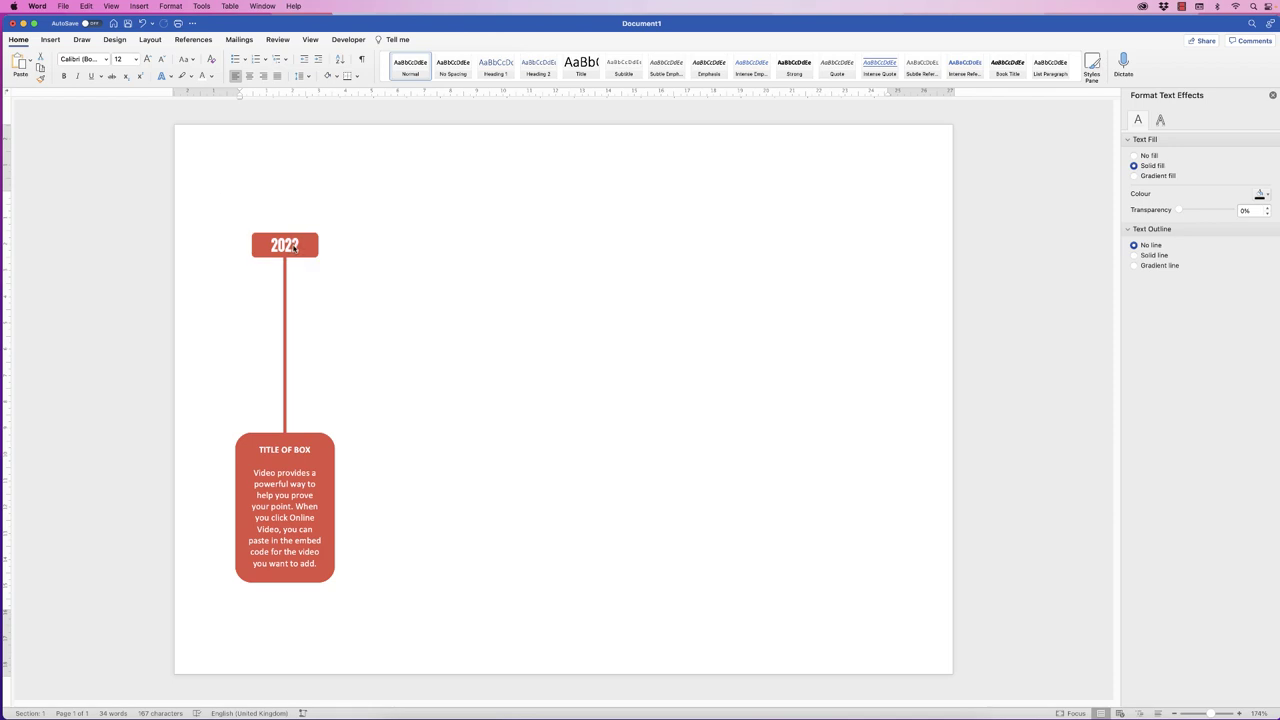
# Select the 2022 tag, then add the hanging line and TITLE OF BOX panel.
pyautogui.click(319, 245)
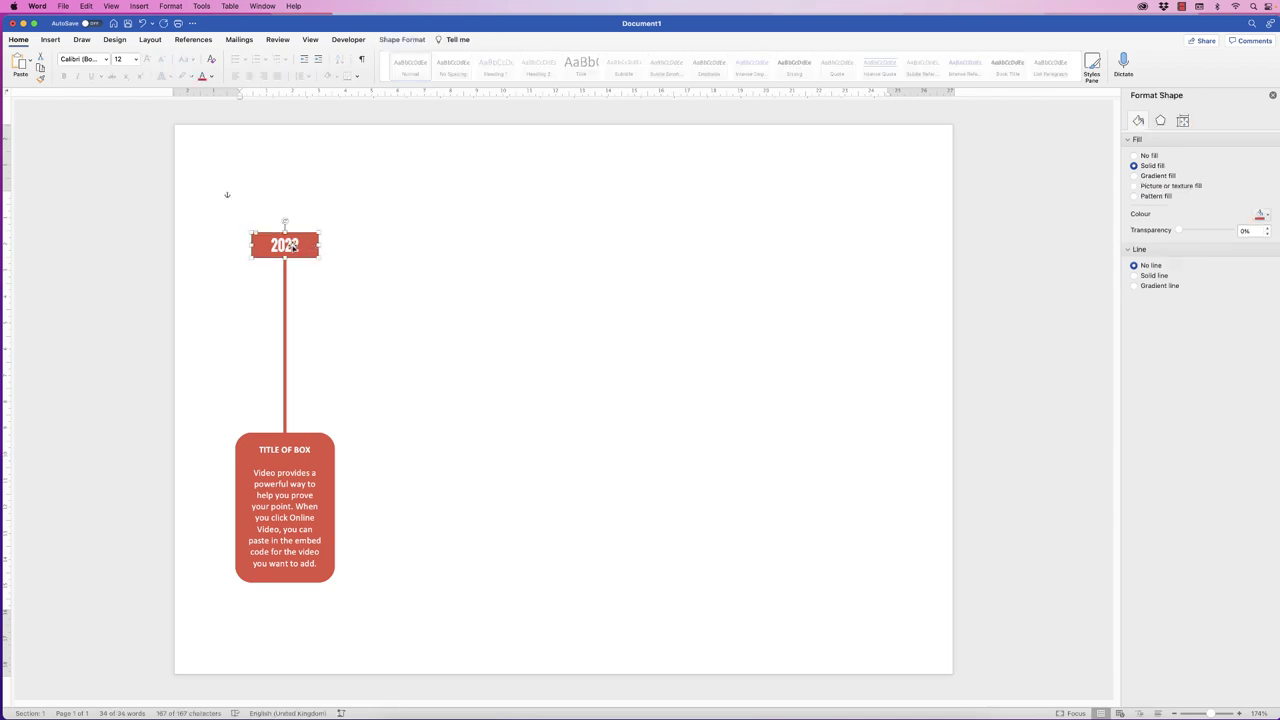
pyautogui.click(293, 246)
pyautogui.keyDown('shift'); pyautogui.click(286, 293); pyautogui.keyUp('shift')
pyautogui.keyDown('shift'); pyautogui.click(304, 461); pyautogui.keyUp('shift')
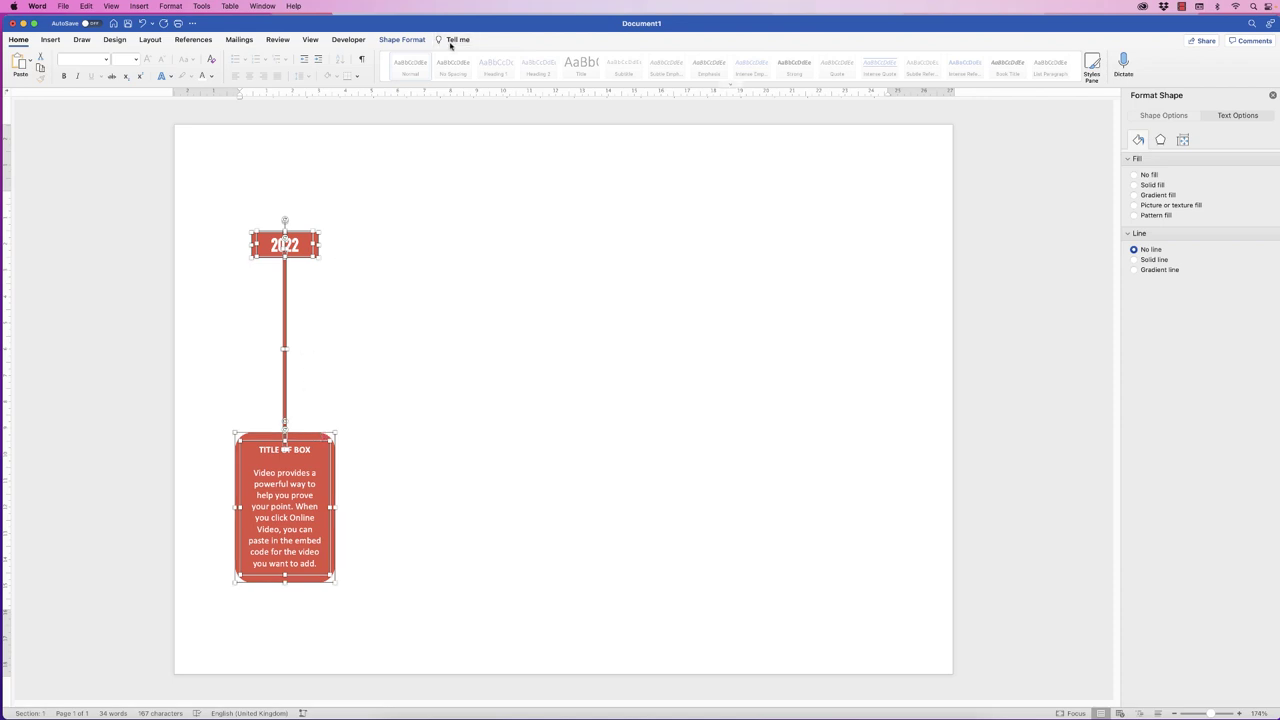
# Group the 2022 tag, line and panel into one object and nudge it slightly lower.
pyautogui.click(401, 39)
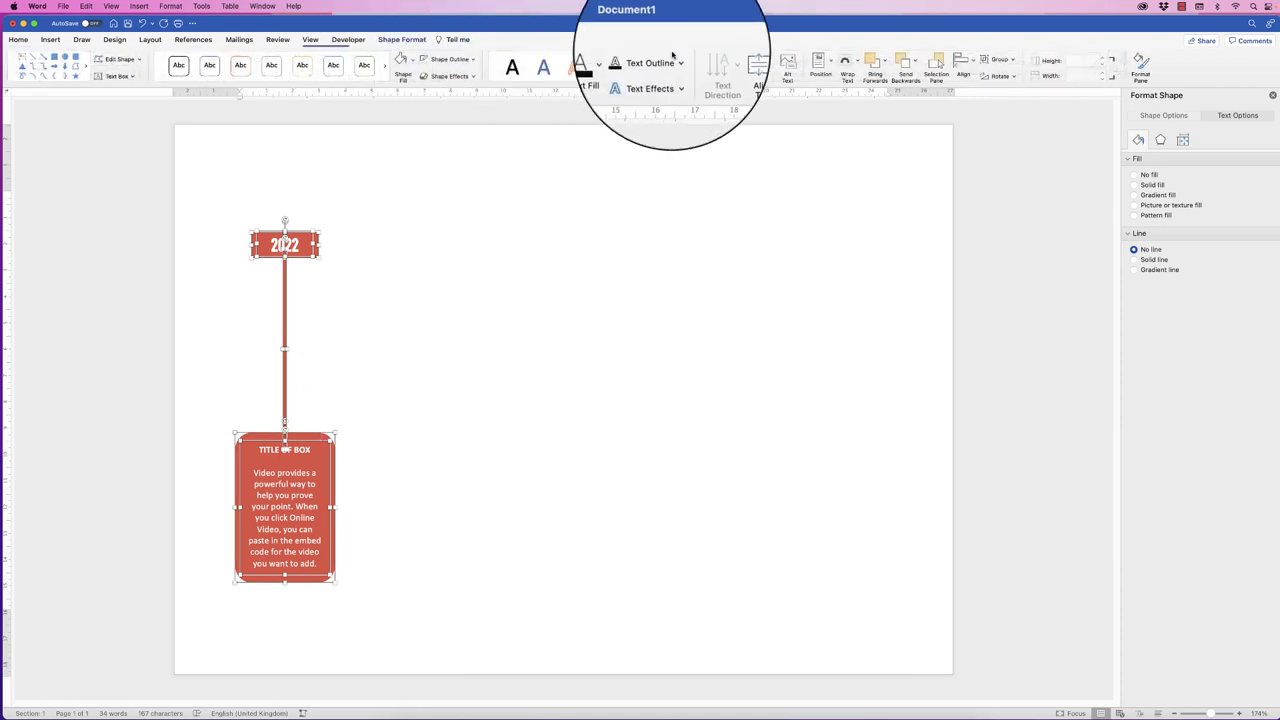
pyautogui.click(1000, 60)
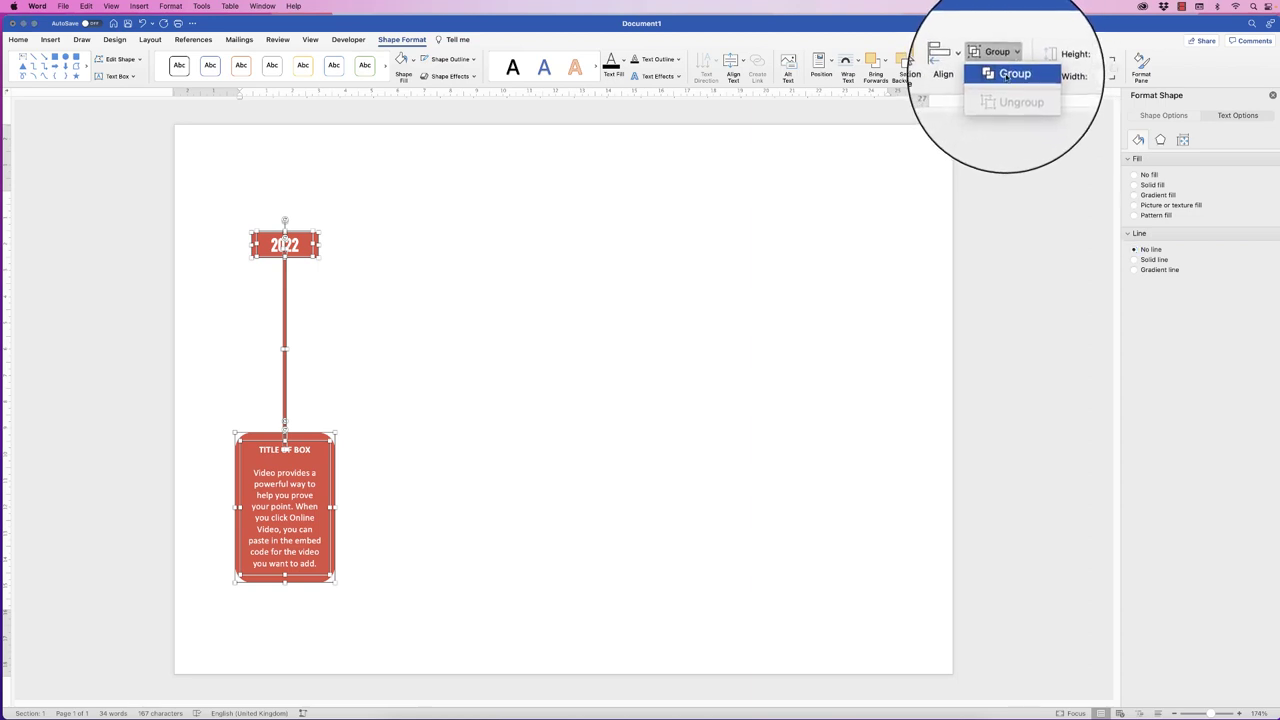
pyautogui.click(1005, 76)
pyautogui.moveTo(296, 248)
pyautogui.mouseDown()
pyautogui.moveTo(822, 250)
pyautogui.moveTo(299, 253)
pyautogui.mouseUp()
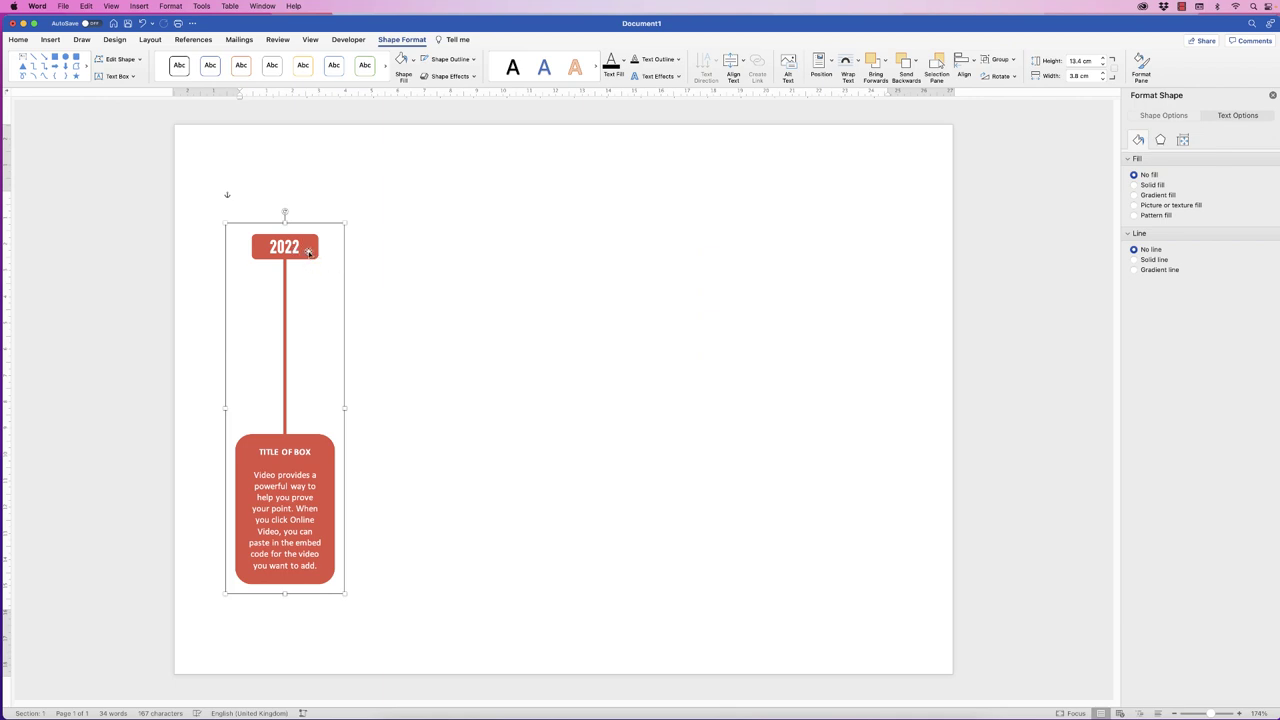
# Duplicate the 2022 piece, then copy both to get four in a row.
pyautogui.moveTo(304, 247); pyautogui.dragTo(479, 249)
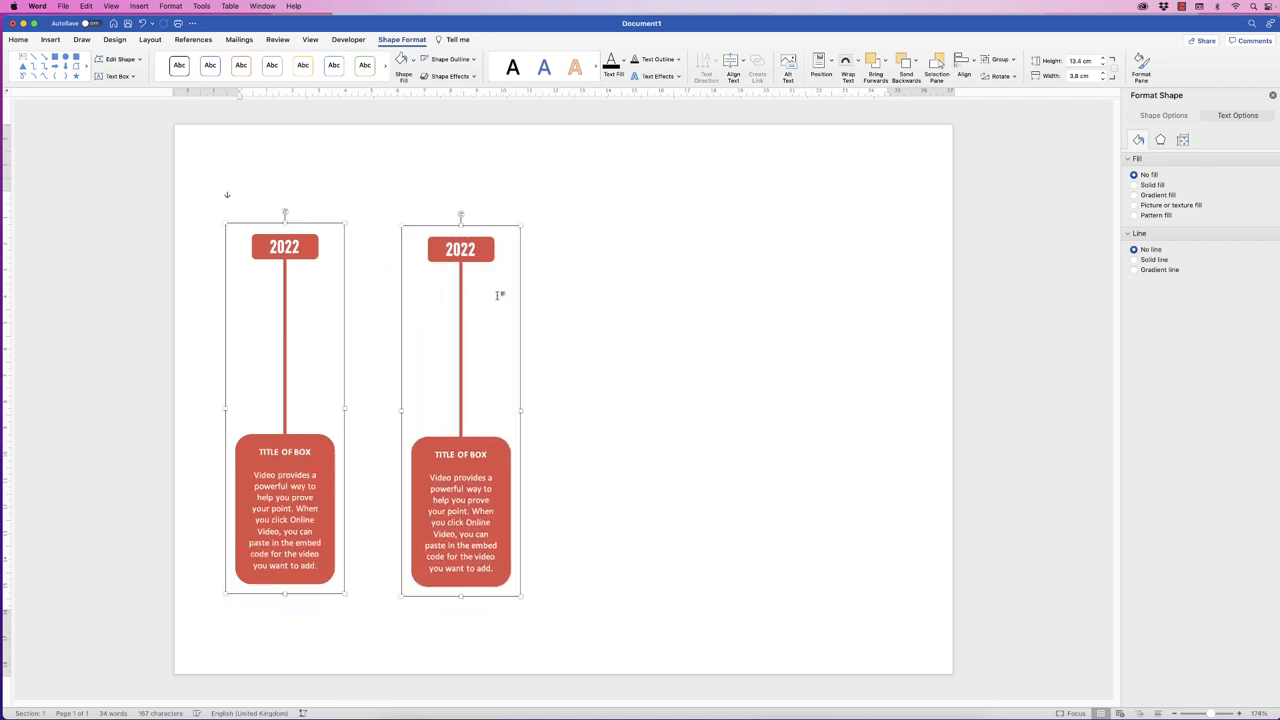
pyautogui.moveTo(472, 252); pyautogui.dragTo(820, 252)
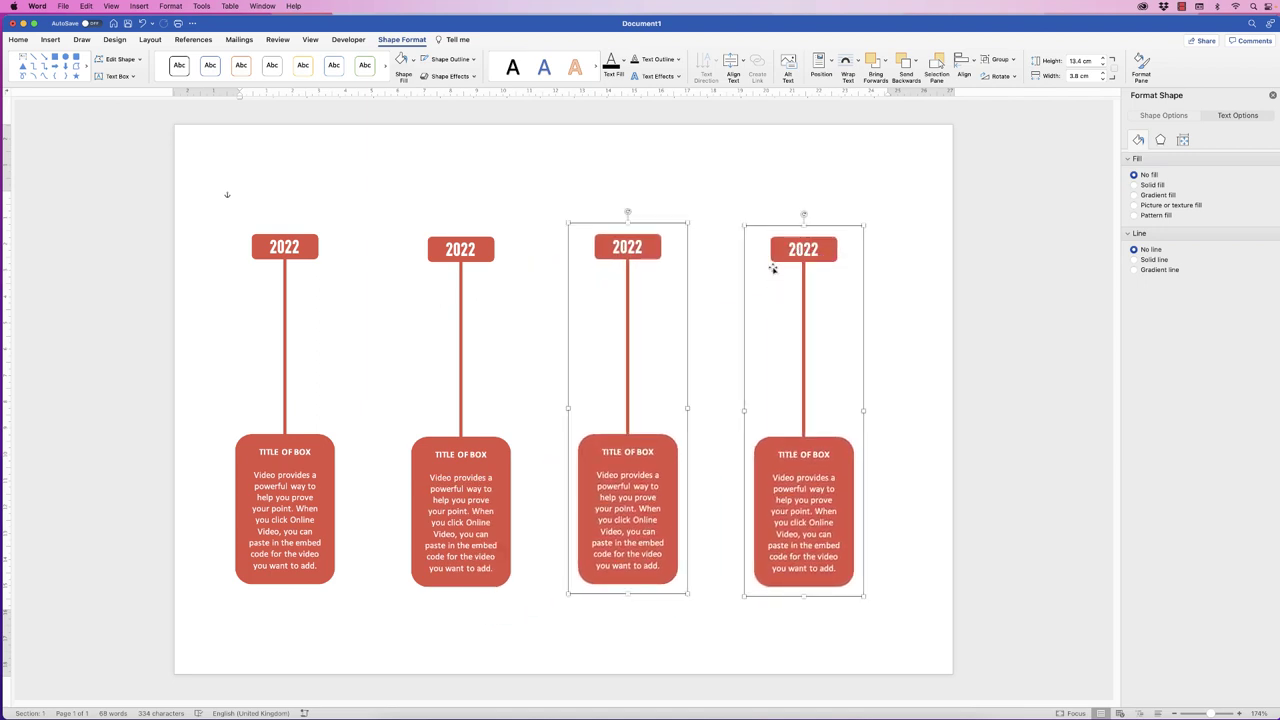
pyautogui.click(797, 184)
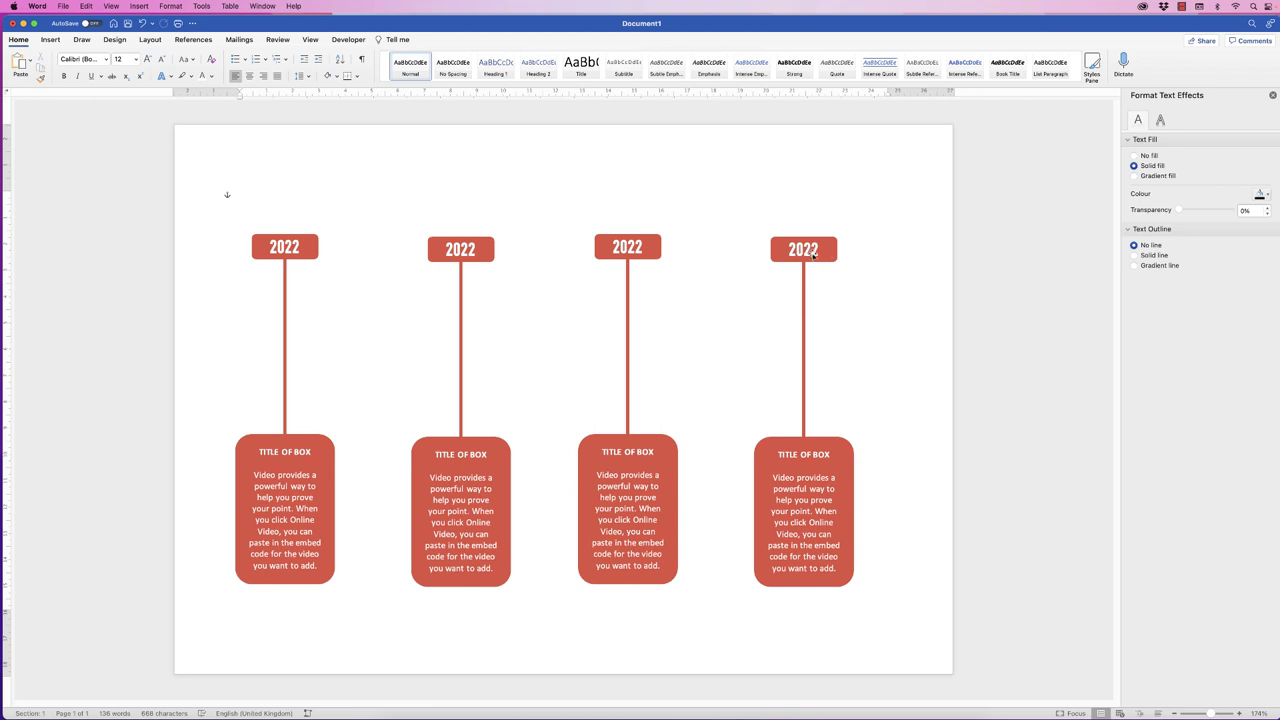
pyautogui.click(819, 253)
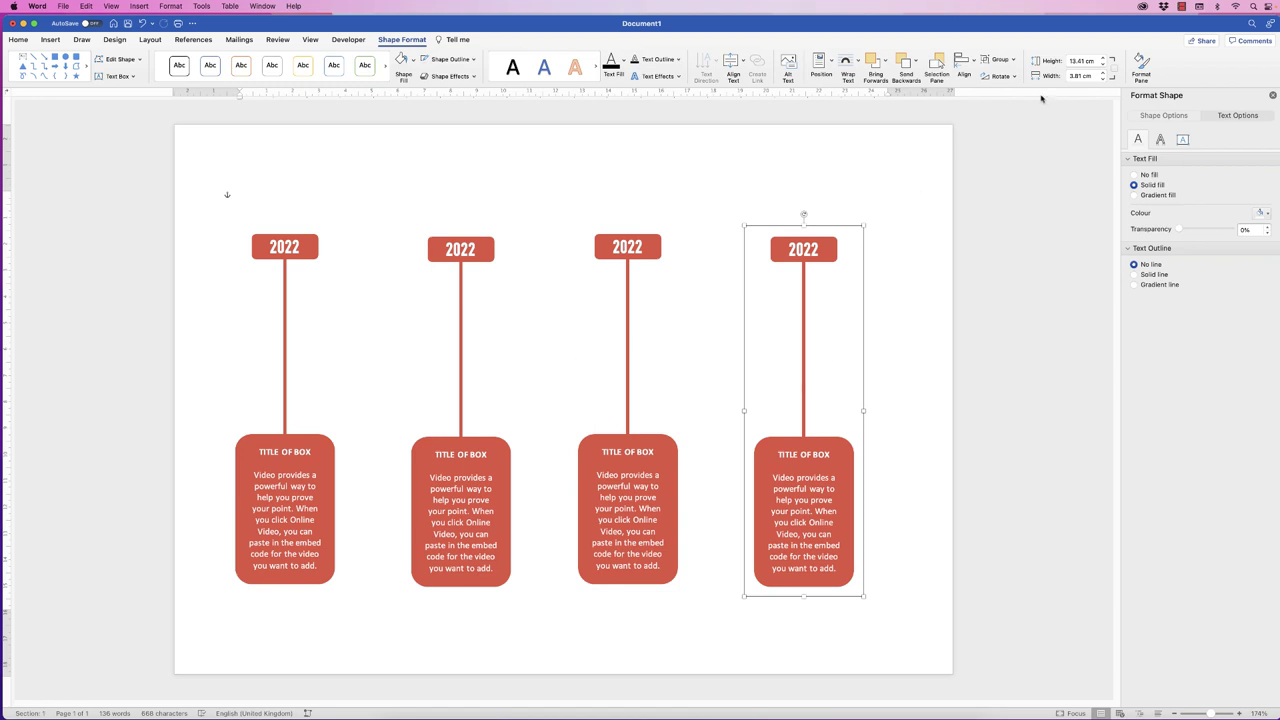
# Ungroup the fourth piece, shorten its hanging line and raise its text panel.
pyautogui.click(1013, 60)
pyautogui.click(1008, 82)
pyautogui.click(808, 422)
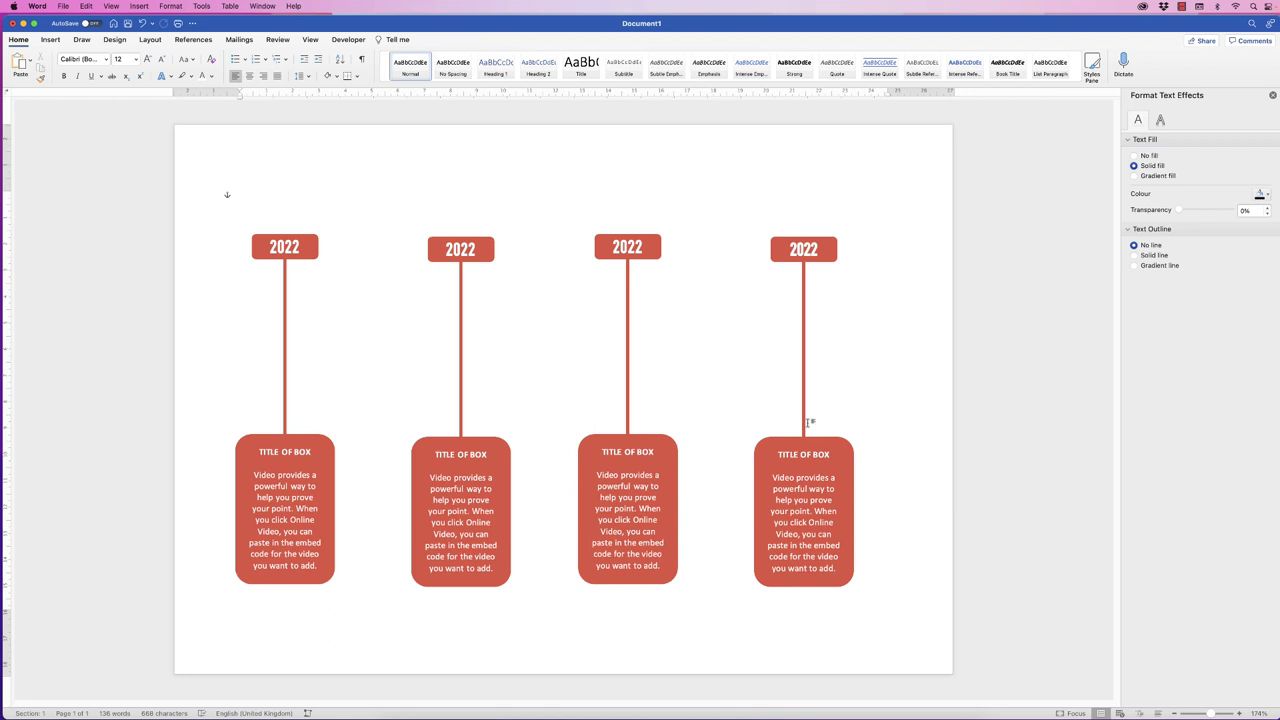
pyautogui.moveTo(807, 457); pyautogui.dragTo(804, 298)
pyautogui.click(812, 497)
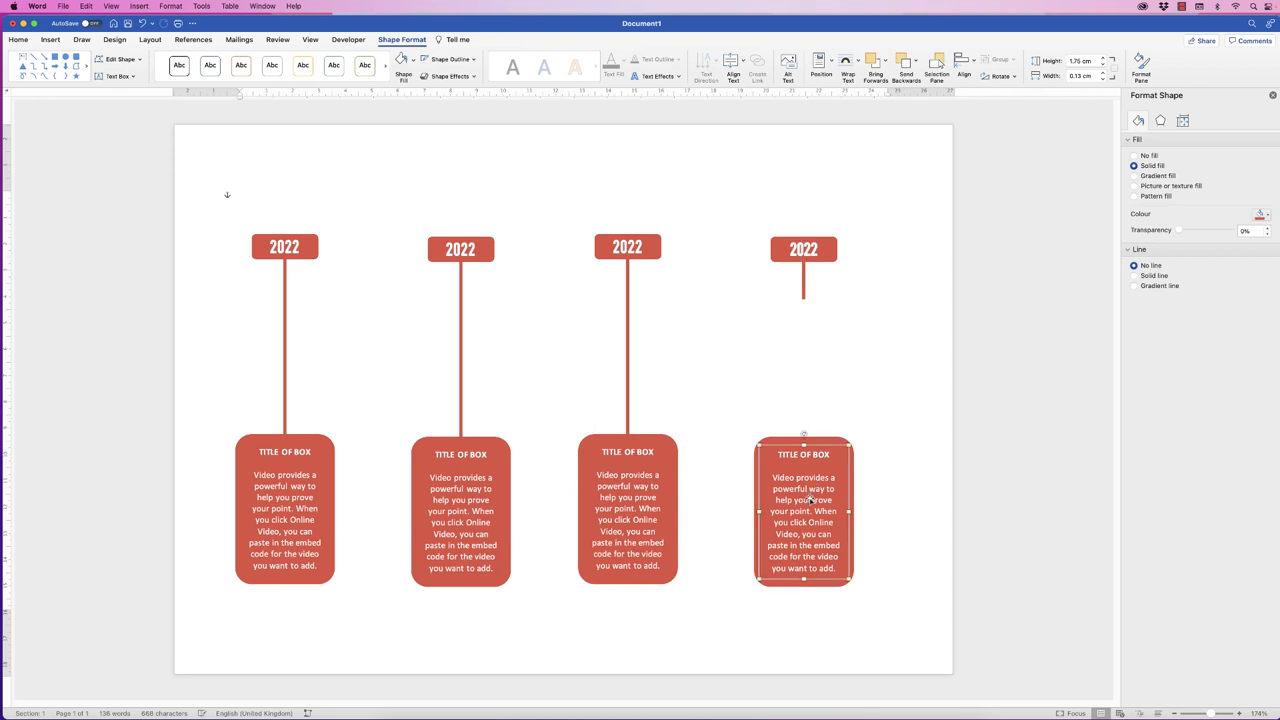
pyautogui.keyDown('shift'); pyautogui.click(829, 440); pyautogui.keyUp('shift')
pyautogui.moveTo(806, 523); pyautogui.dragTo(809, 383)
# Centre-align and regroup the raised tag and panel, then copy it between pieces two and three.
pyautogui.click(871, 286)
pyautogui.click(822, 298)
pyautogui.keyDown('shift'); pyautogui.click(805, 274); pyautogui.keyUp('shift')
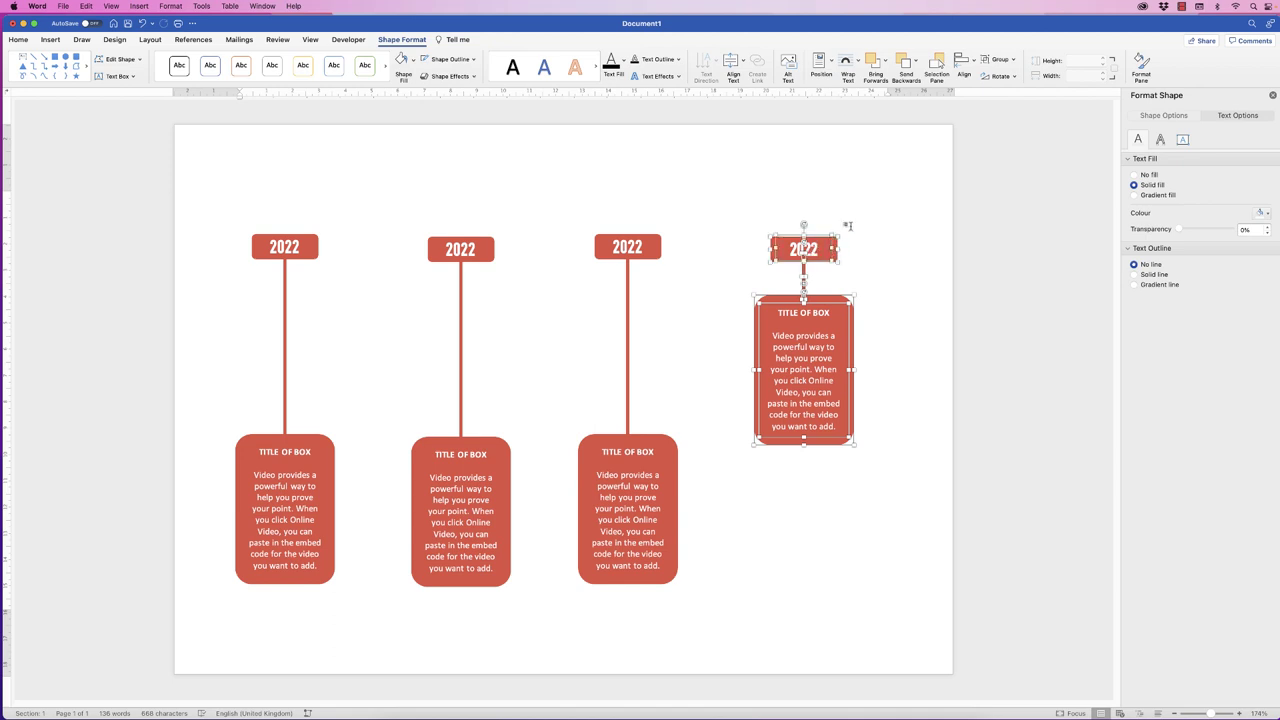
pyautogui.click(963, 62)
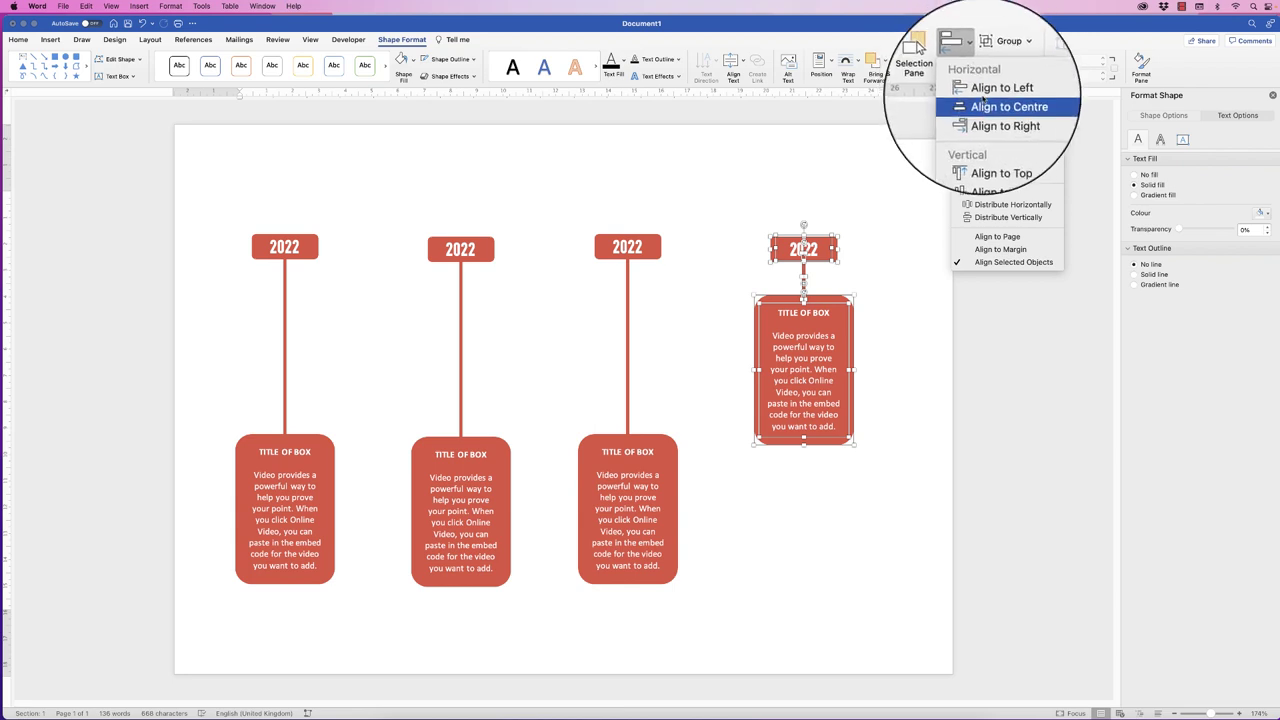
pyautogui.click(985, 105)
pyautogui.click(1000, 52)
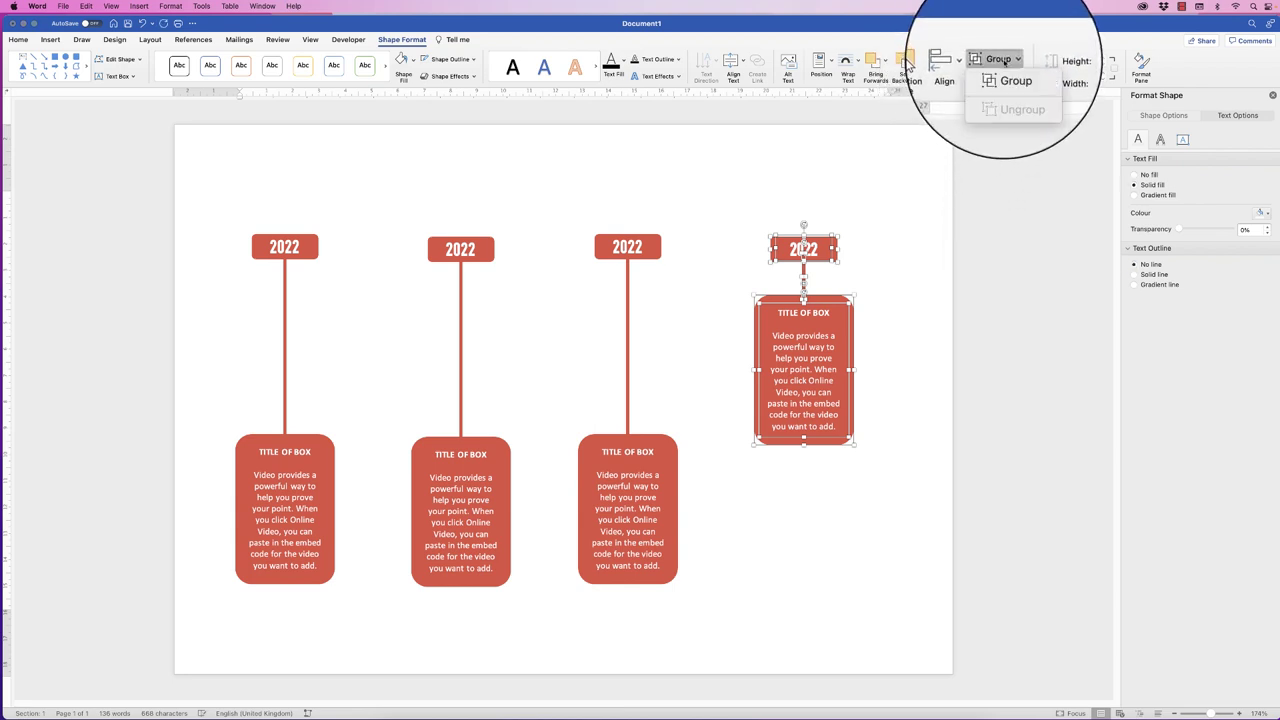
pyautogui.click(1005, 76)
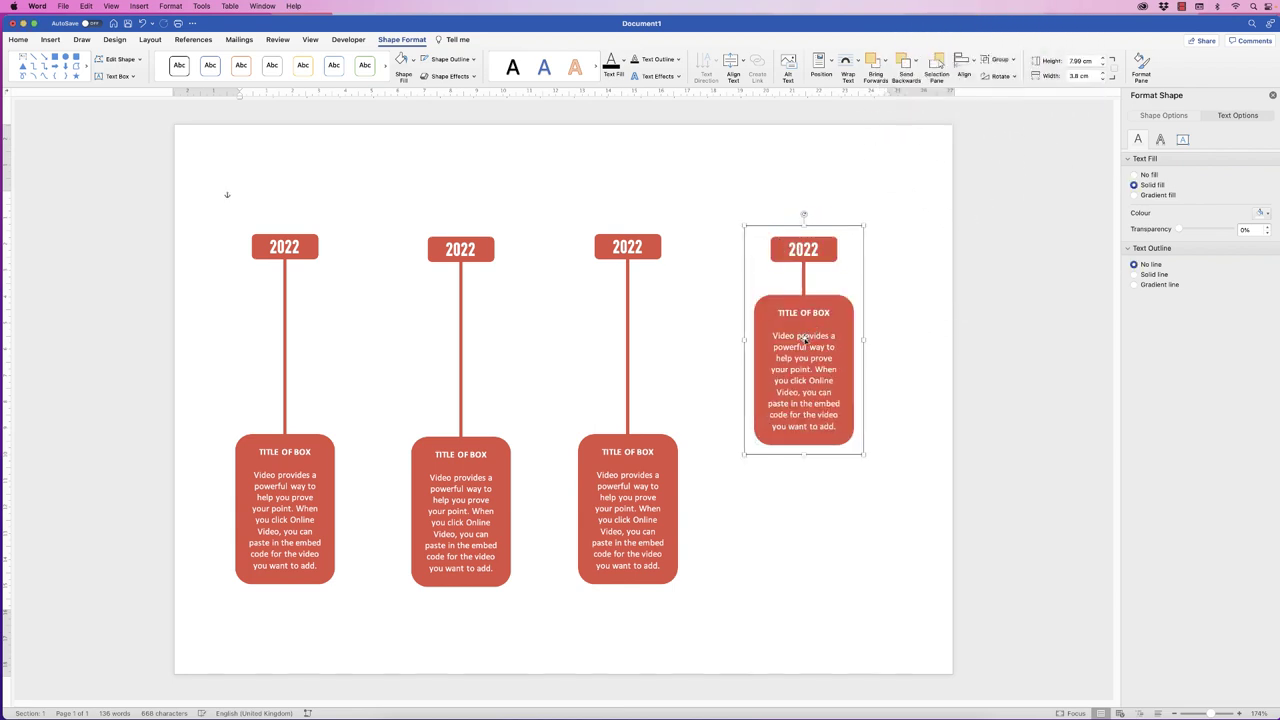
pyautogui.moveTo(812, 345); pyautogui.dragTo(583, 347)
# Copy the raised piece further left to make six pieces.
pyautogui.click(697, 354)
pyautogui.click(553, 347)
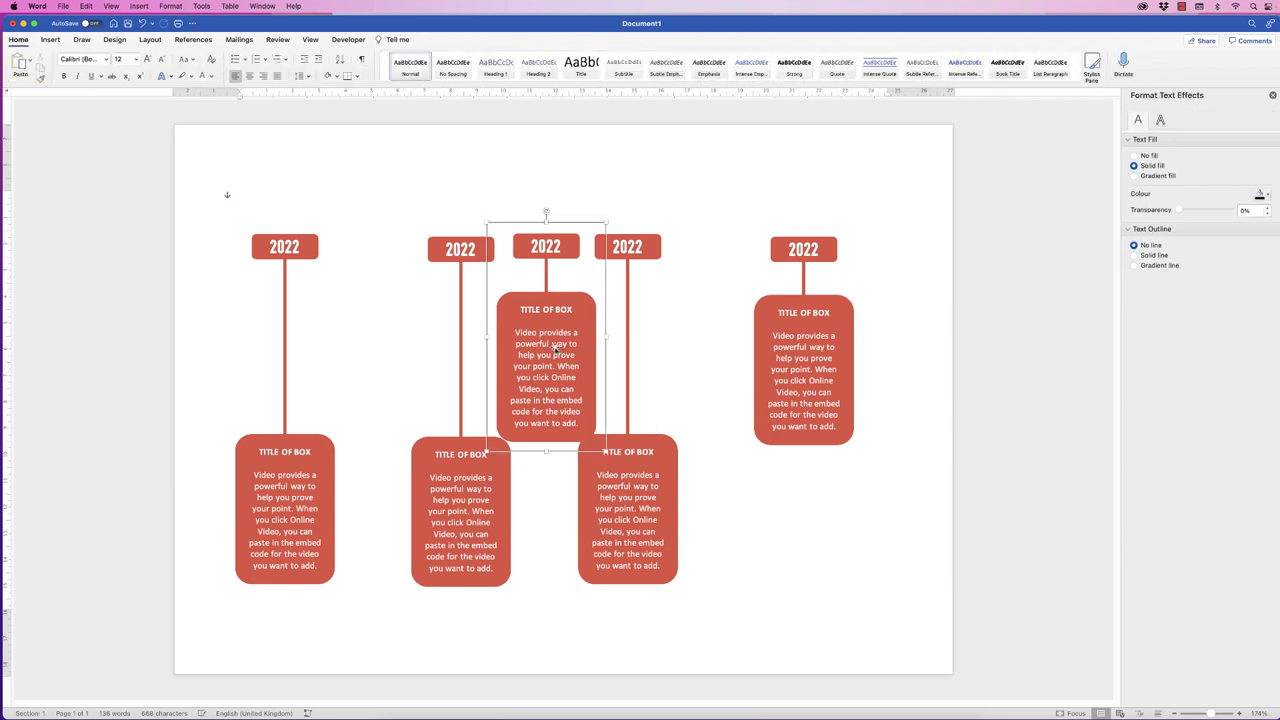
pyautogui.moveTo(548, 354); pyautogui.dragTo(374, 356)
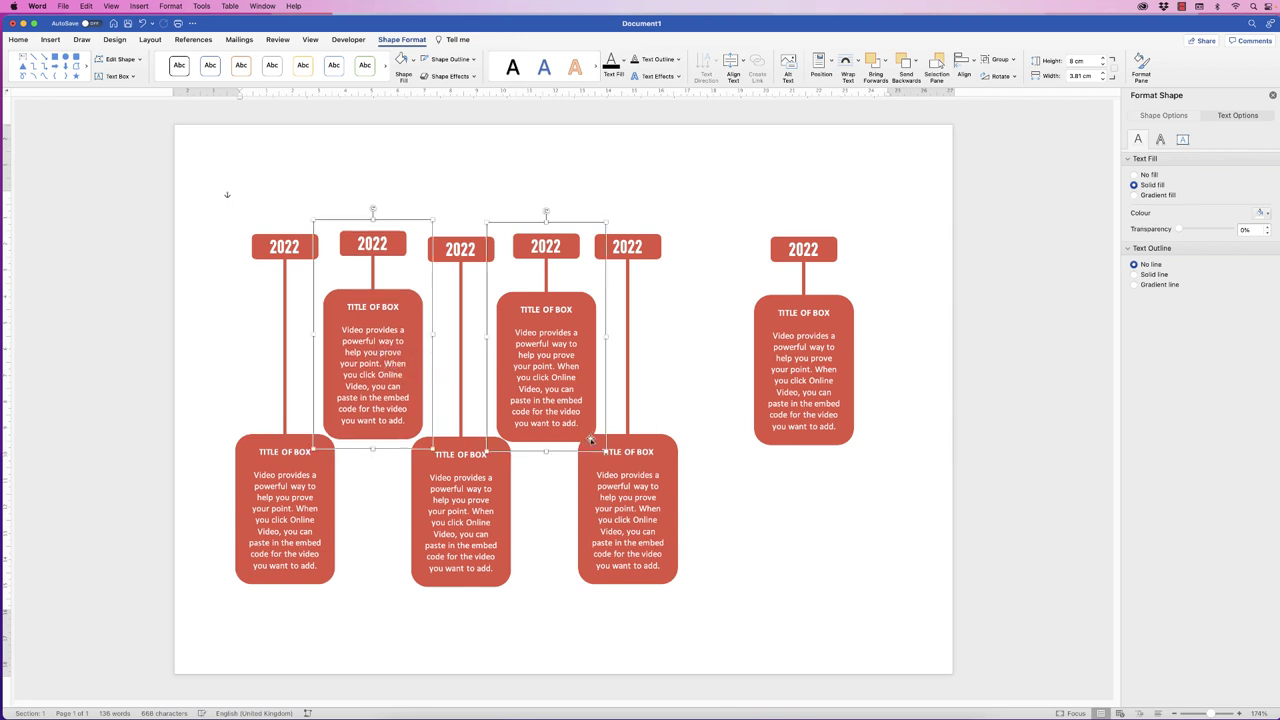
# Shift the six pieces rightward into evenly spaced, alternating low and high order.
pyautogui.moveTo(651, 252); pyautogui.dragTo(714, 260)
pyautogui.moveTo(810, 318); pyautogui.dragTo(826, 318)
pyautogui.click(714, 260)
pyautogui.moveTo(714, 259); pyautogui.dragTo(744, 256)
pyautogui.moveTo(566, 254); pyautogui.dragTo(647, 257)
pyautogui.moveTo(485, 255); pyautogui.dragTo(553, 258)
pyautogui.moveTo(394, 249); pyautogui.dragTo(439, 252)
pyautogui.moveTo(306, 252); pyautogui.dragTo(336, 255)
pyautogui.moveTo(550, 251); pyautogui.dragTo(543, 252)
pyautogui.moveTo(634, 252); pyautogui.dragTo(628, 252)
pyautogui.moveTo(809, 253); pyautogui.dragTo(815, 255)
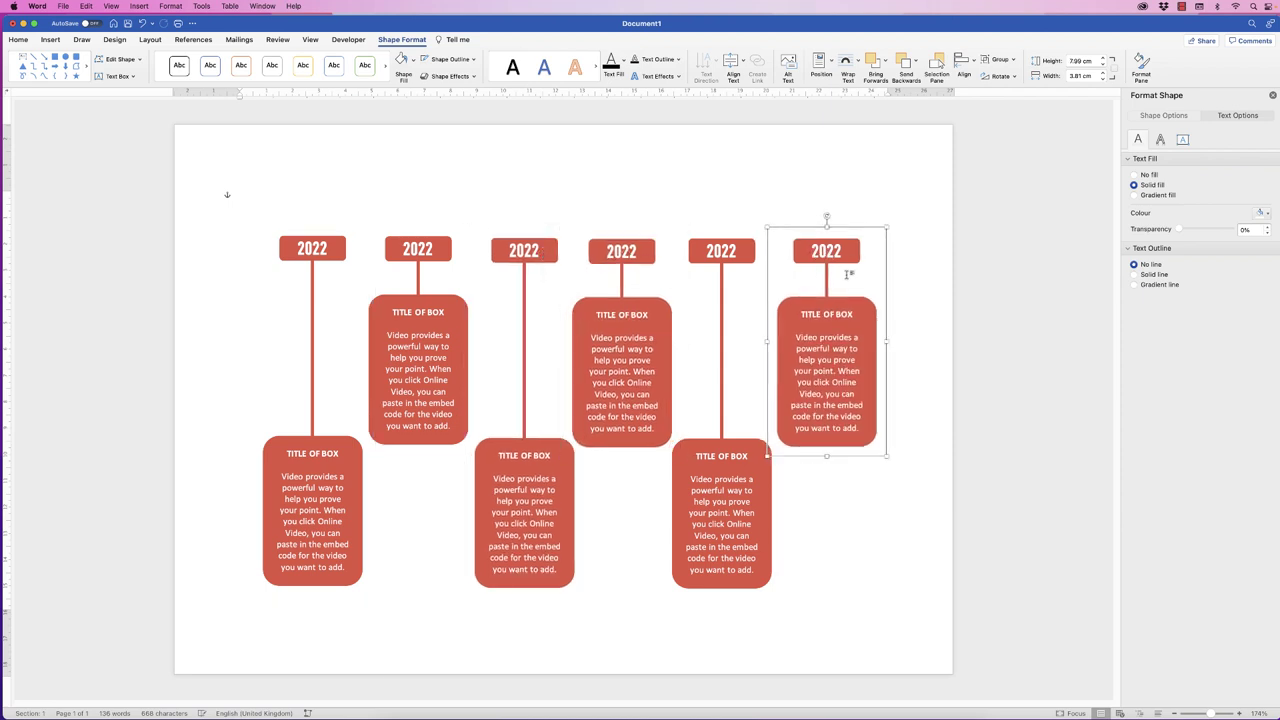
# Select all six timeline pieces and distribute them horizontally at equal spacing.
pyautogui.click(726, 252)
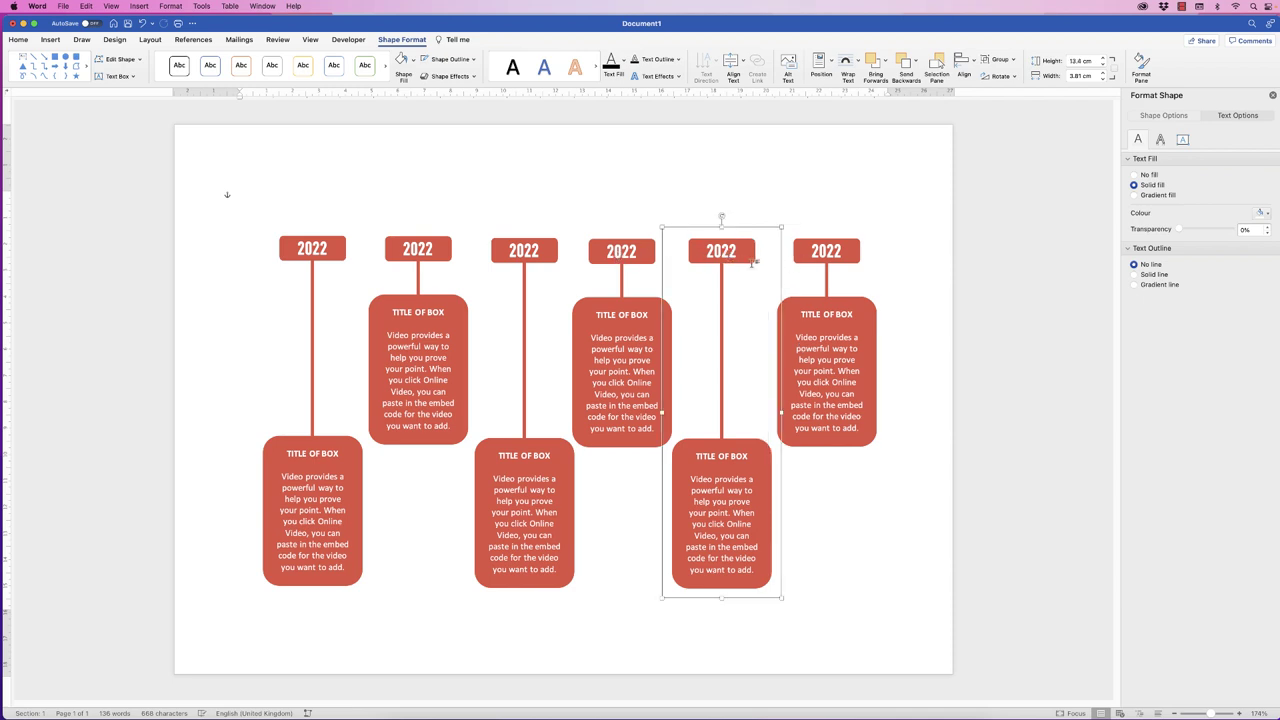
pyautogui.keyDown('shift'); pyautogui.click(826, 252); pyautogui.keyUp('shift')
pyautogui.keyDown('shift'); pyautogui.click(637, 256); pyautogui.keyUp('shift')
pyautogui.keyDown('shift'); pyautogui.click(519, 257); pyautogui.keyUp('shift')
pyautogui.keyDown('shift'); pyautogui.click(418, 252); pyautogui.keyUp('shift')
pyautogui.keyDown('shift'); pyautogui.click(325, 256); pyautogui.keyUp('shift')
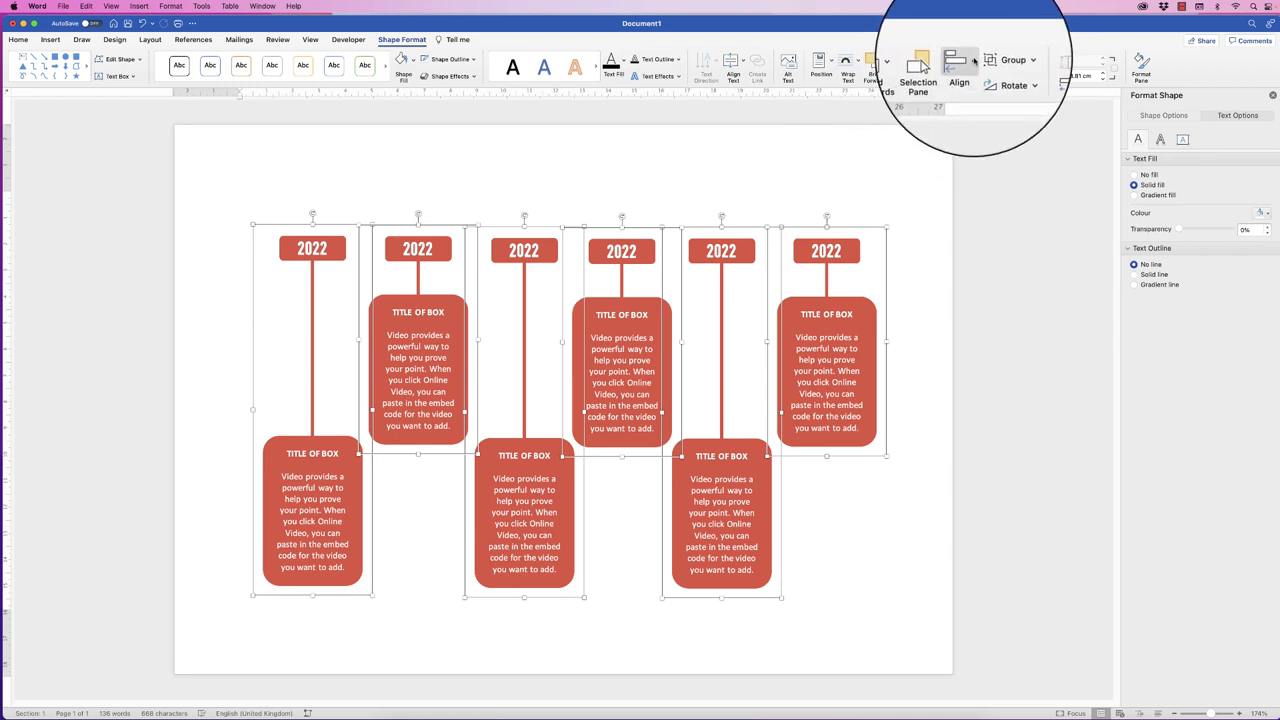
pyautogui.click(965, 62)
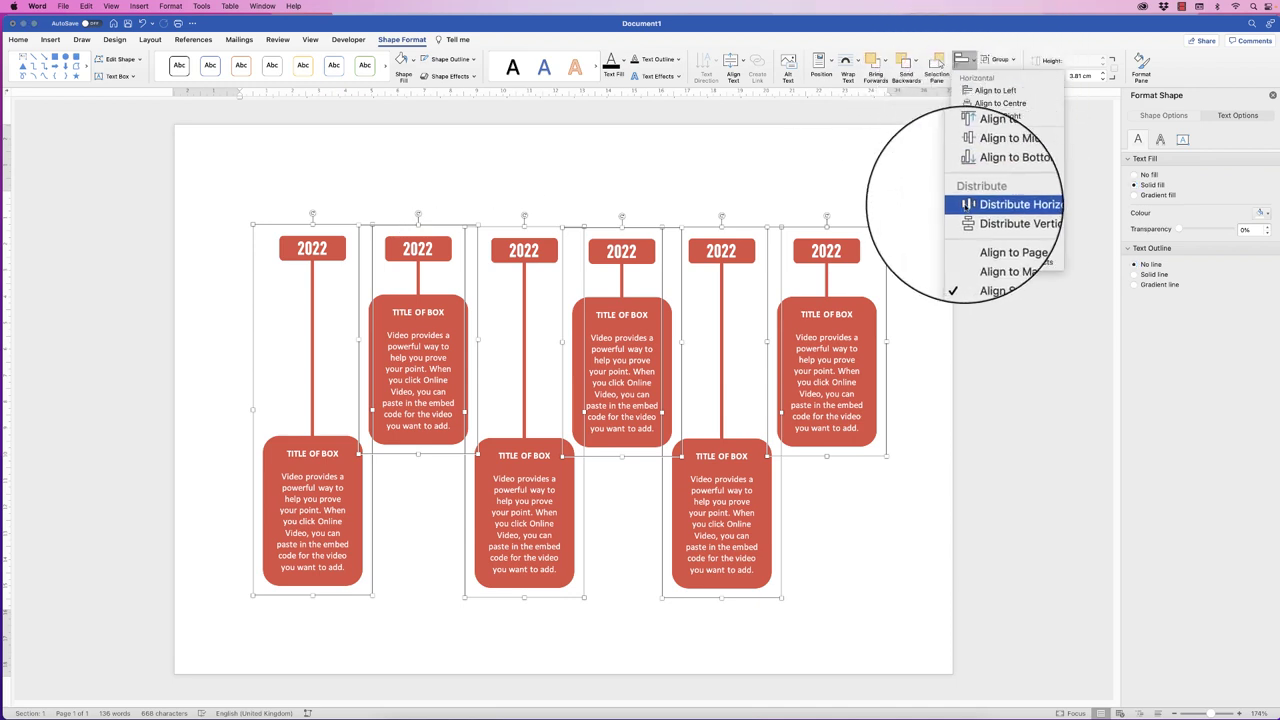
pyautogui.click(1013, 205)
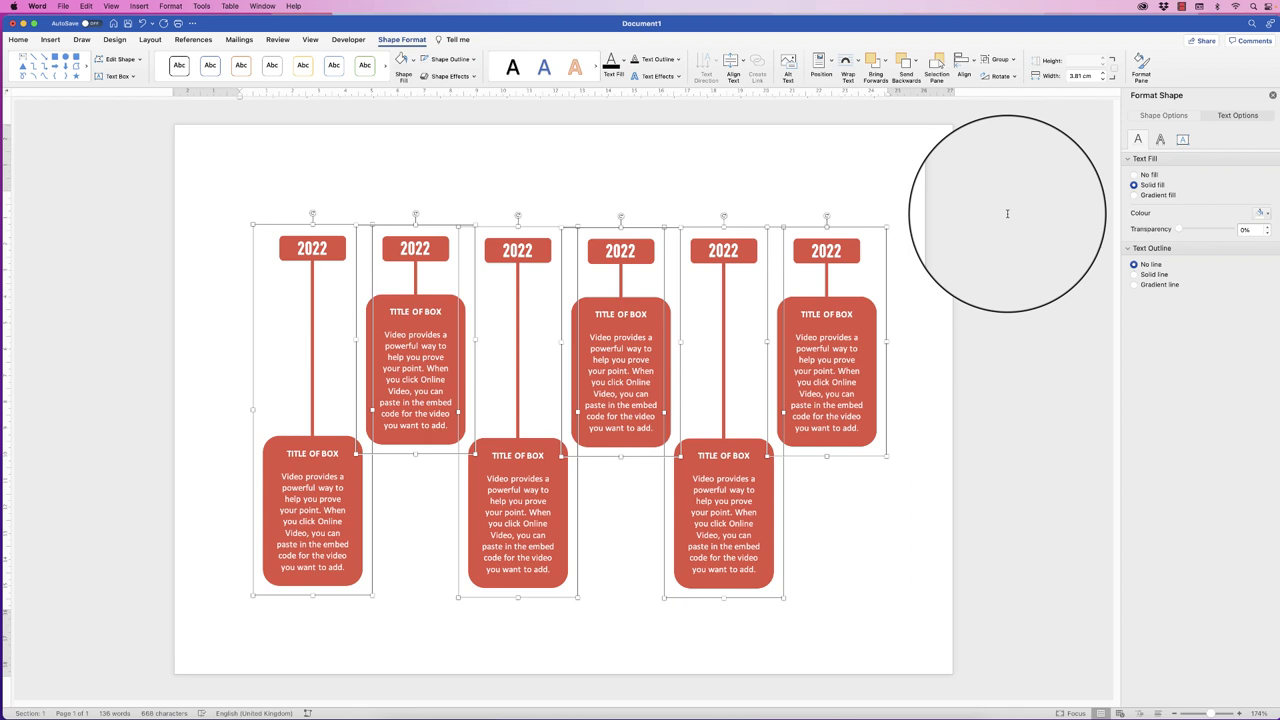
# Reselect the six pieces and align them to top so the 2022 tags sit level.
pyautogui.click(826, 186)
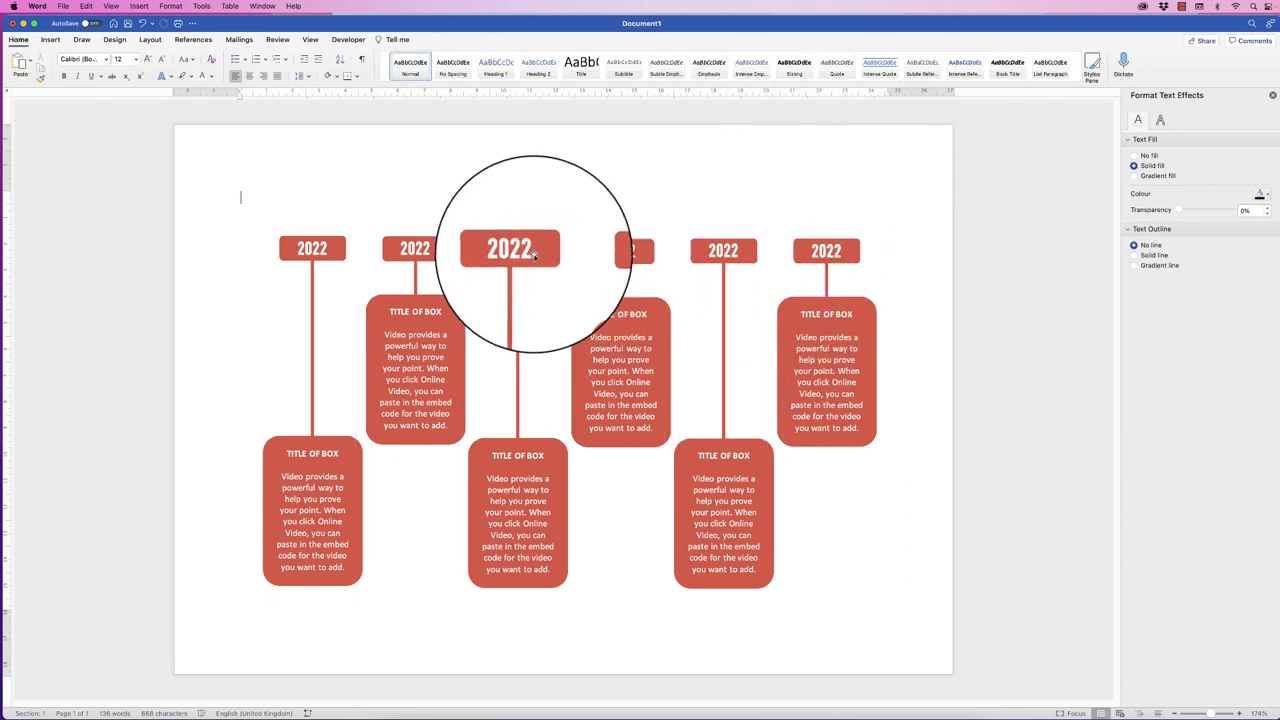
pyautogui.click(820, 250)
pyautogui.keyDown('shift'); pyautogui.click(723, 250); pyautogui.keyUp('shift')
pyautogui.keyDown('shift'); pyautogui.click(620, 250); pyautogui.keyUp('shift')
pyautogui.keyDown('shift'); pyautogui.click(520, 251); pyautogui.keyUp('shift')
pyautogui.keyDown('shift'); pyautogui.click(415, 249); pyautogui.keyUp('shift')
pyautogui.keyDown('shift'); pyautogui.click(312, 249); pyautogui.keyUp('shift')
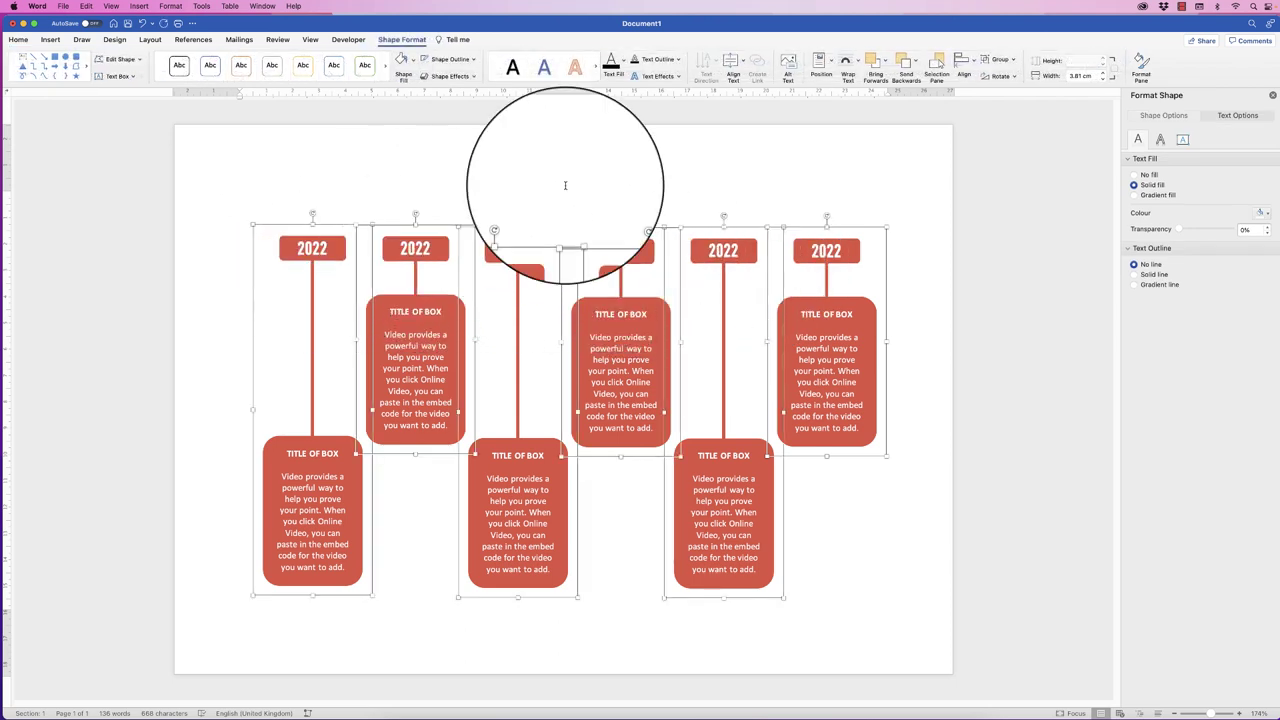
pyautogui.click(968, 65)
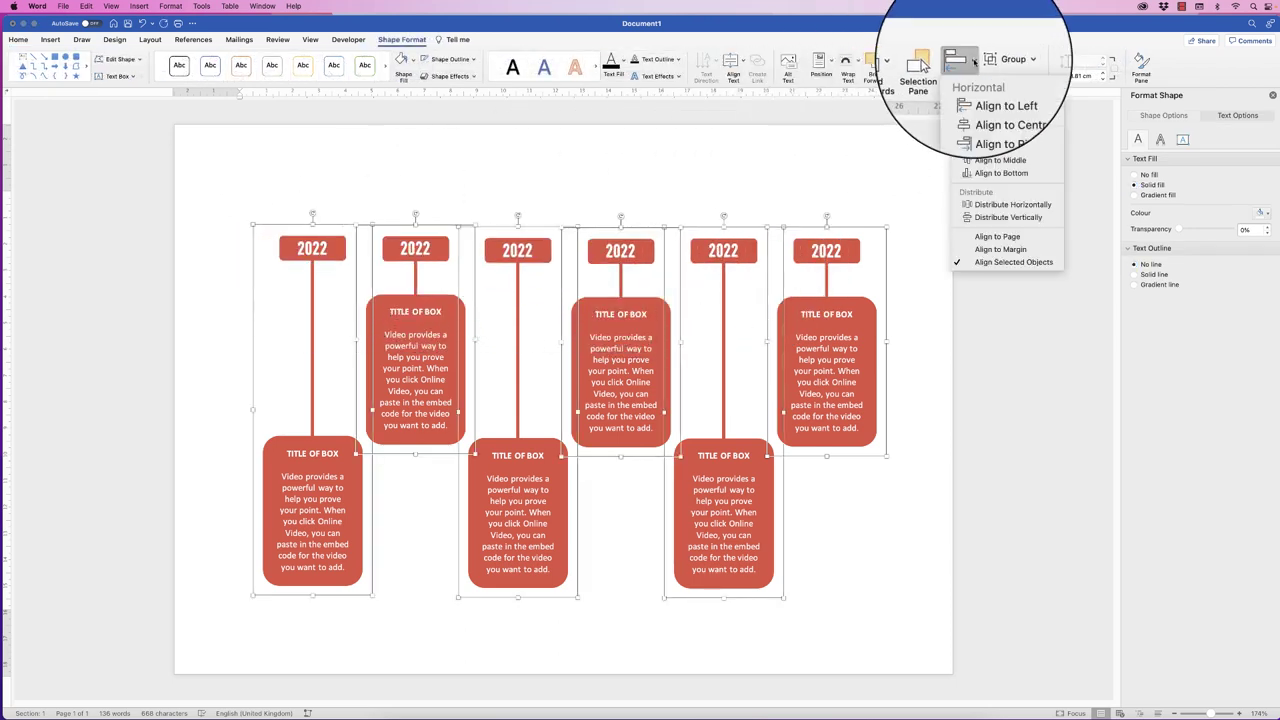
pyautogui.click(990, 148)
pyautogui.click(871, 171)
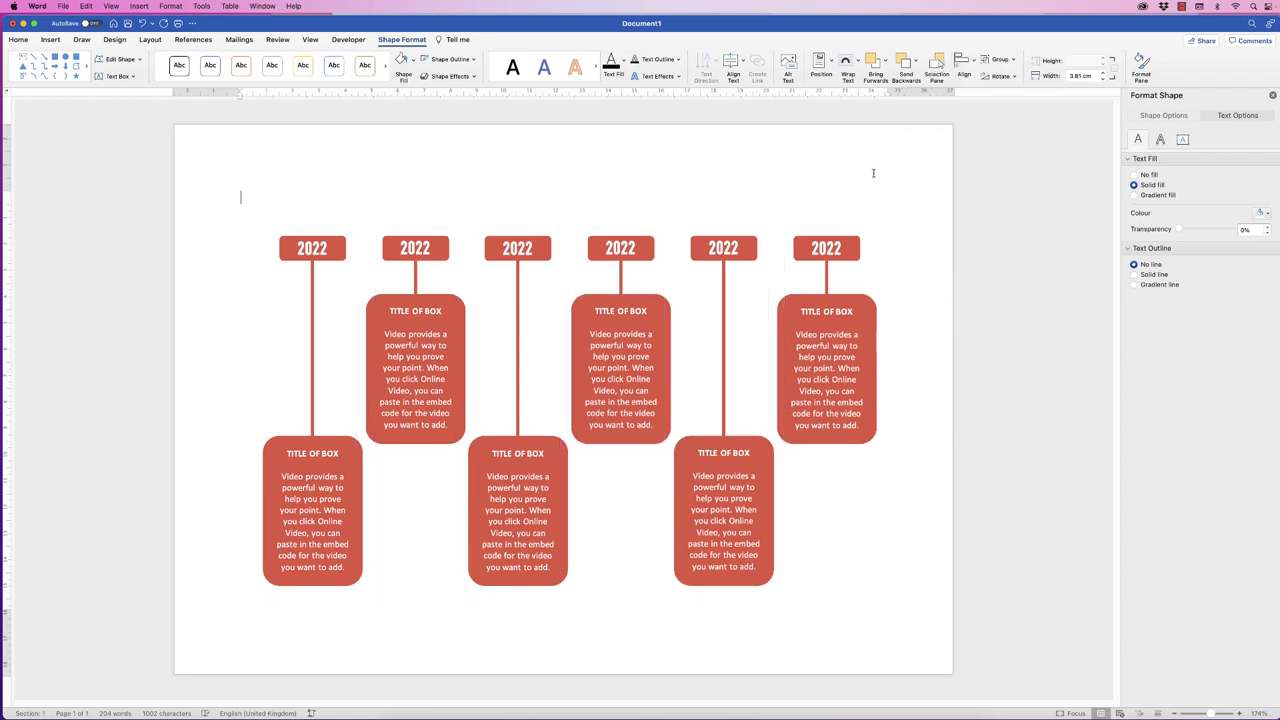